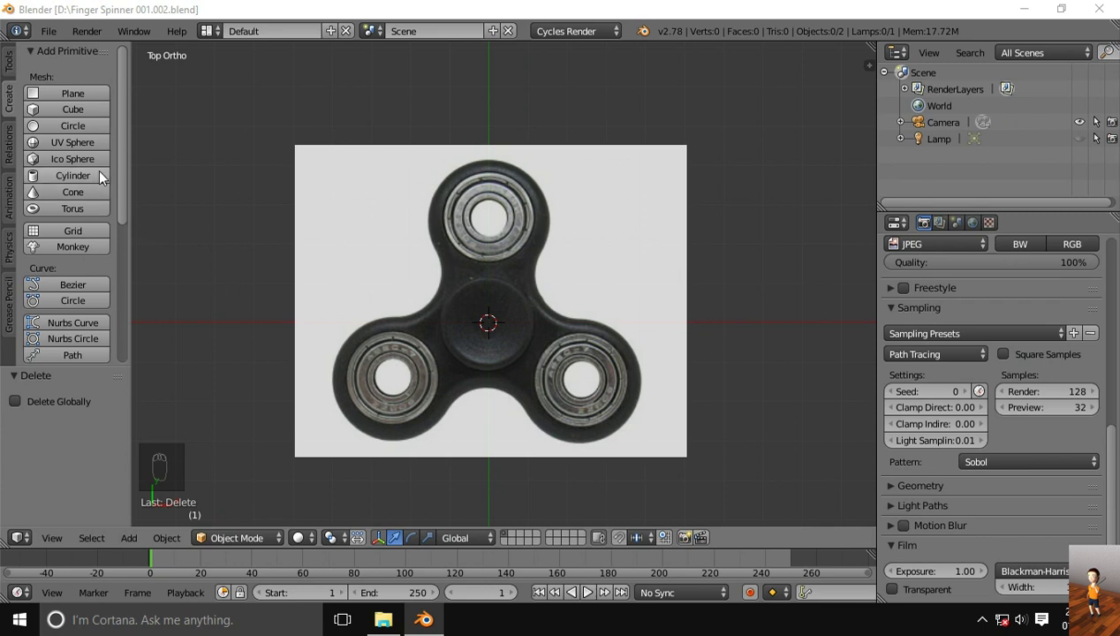
# - Add a circle mesh and enter 9 in its vertex count field
pyautogui.click(79, 126)
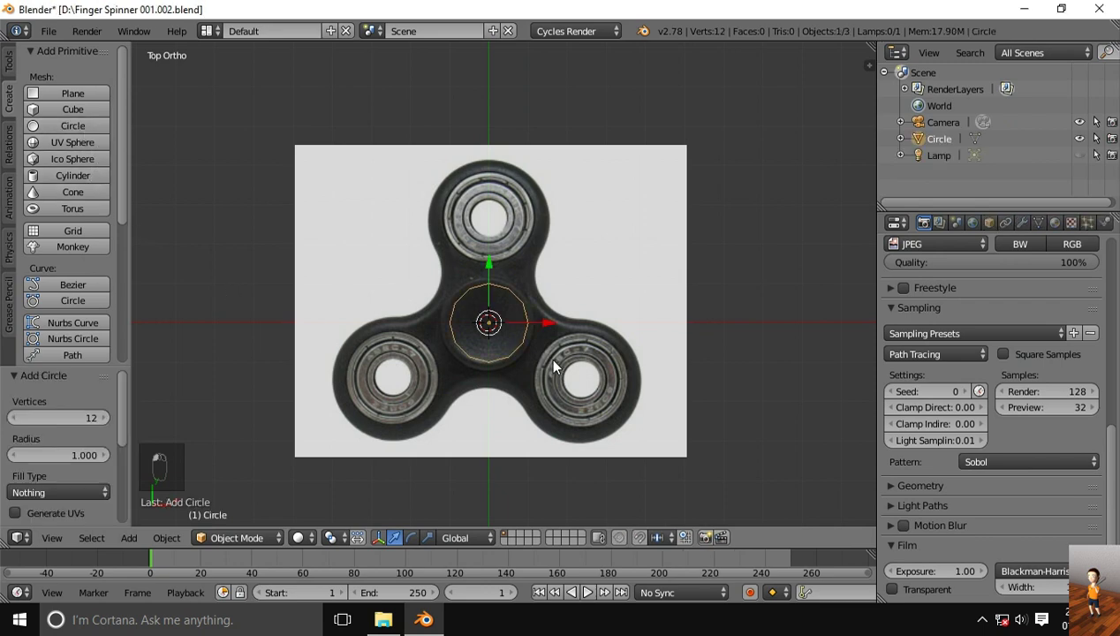
pyautogui.click(80, 418)
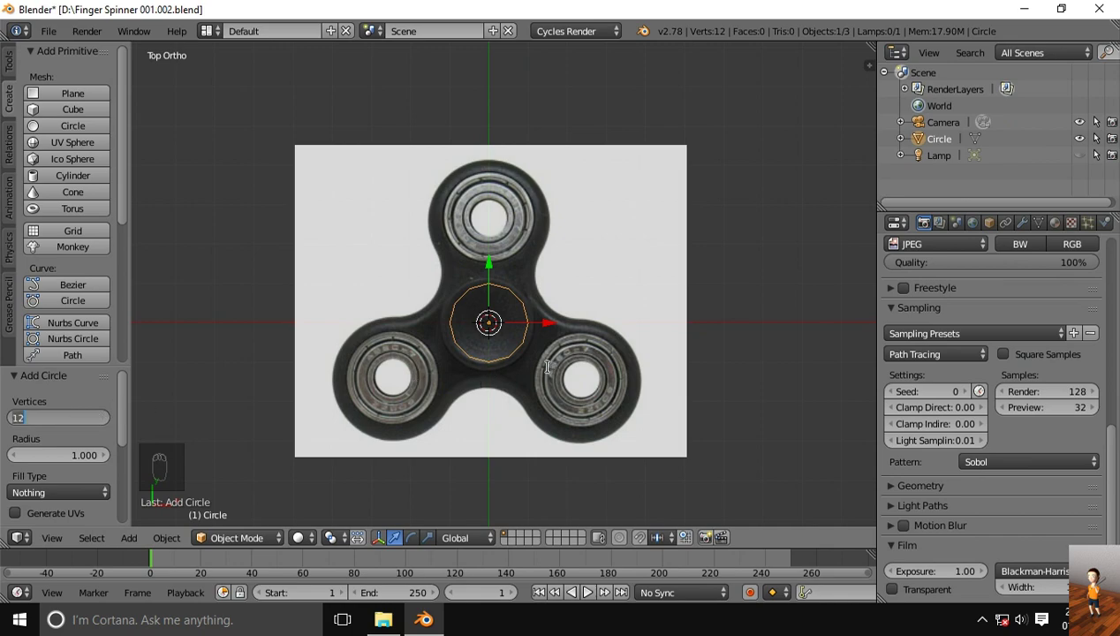
pyautogui.write('9')
pyautogui.click(263, 533)
# - In Edit Mode, move the circle by 2.334, -1.430 and scale it to 0.512 over the lower-right bearing hole
pyautogui.click(262, 534)
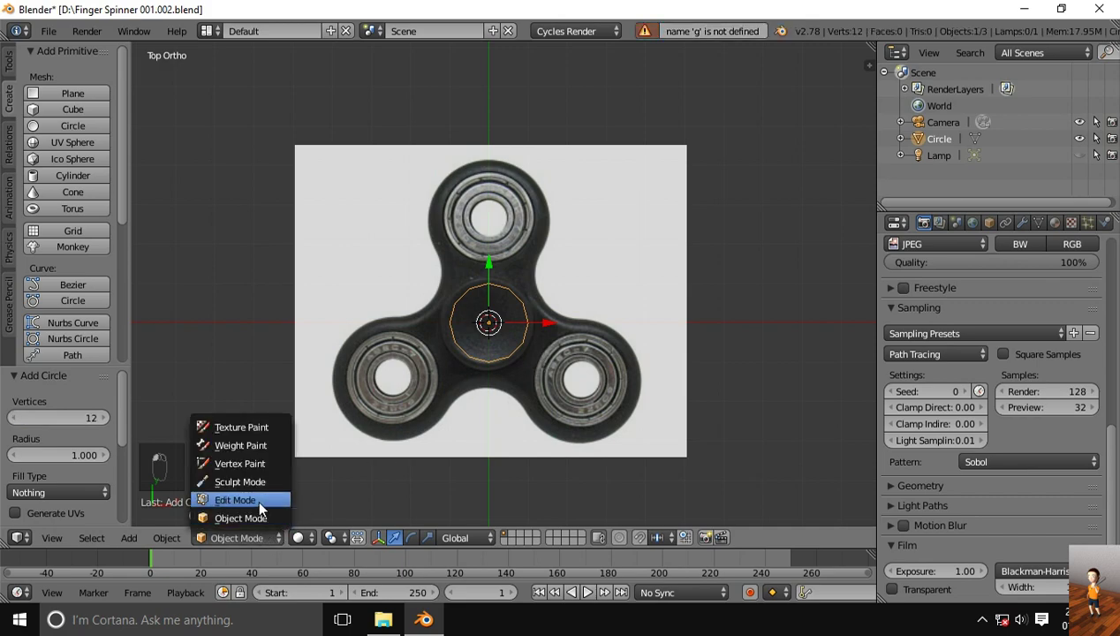
pyautogui.click(254, 500)
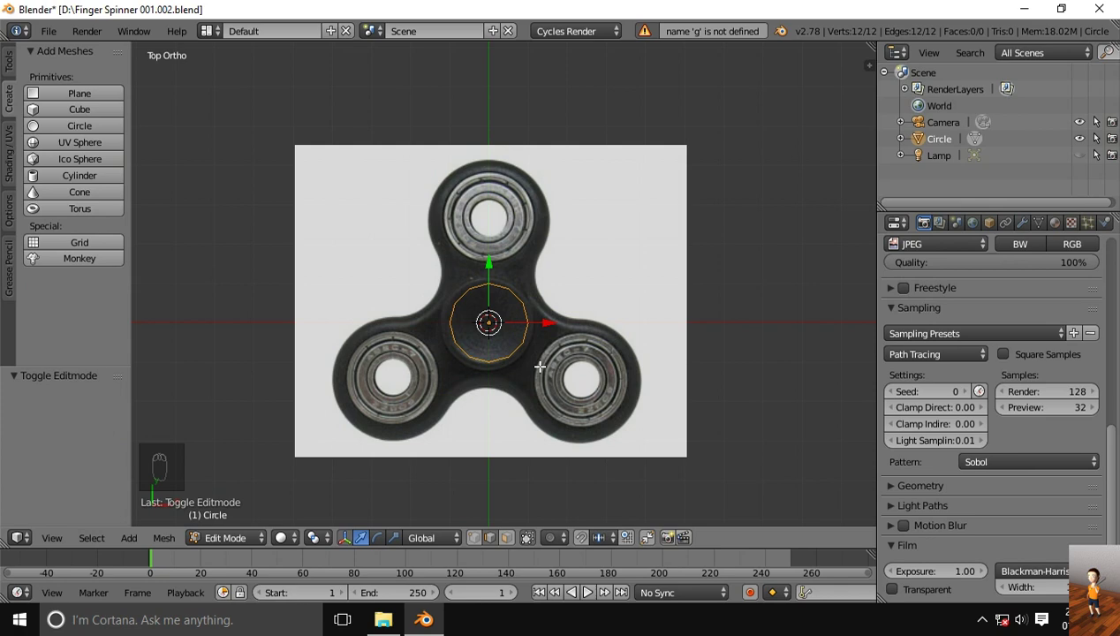
pyautogui.press('g')
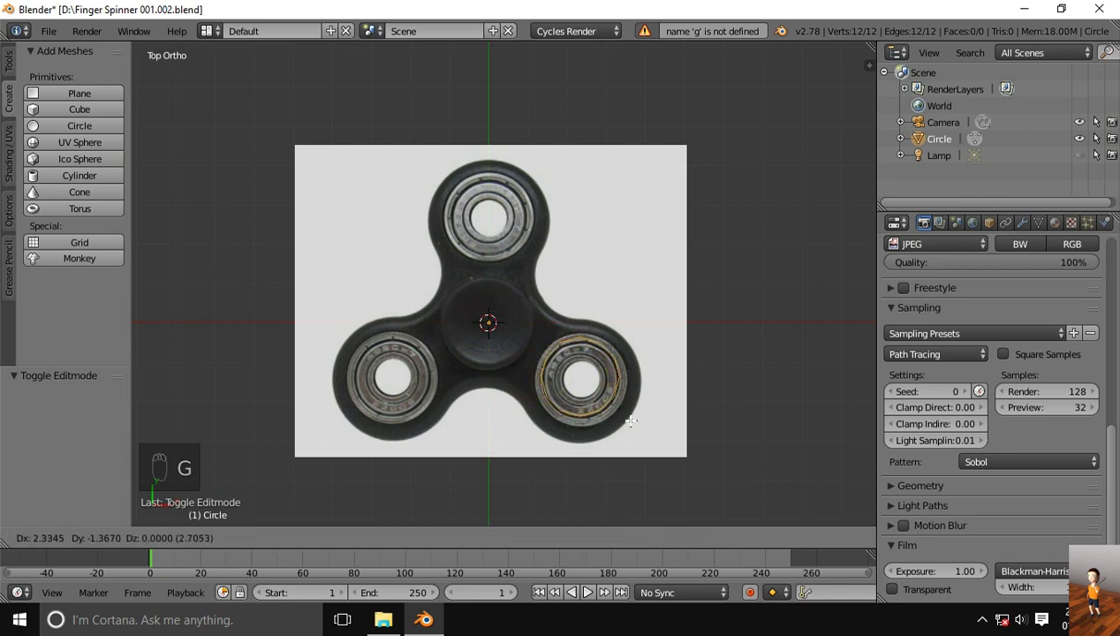
pyautogui.click(630, 422)
pyautogui.press('s')
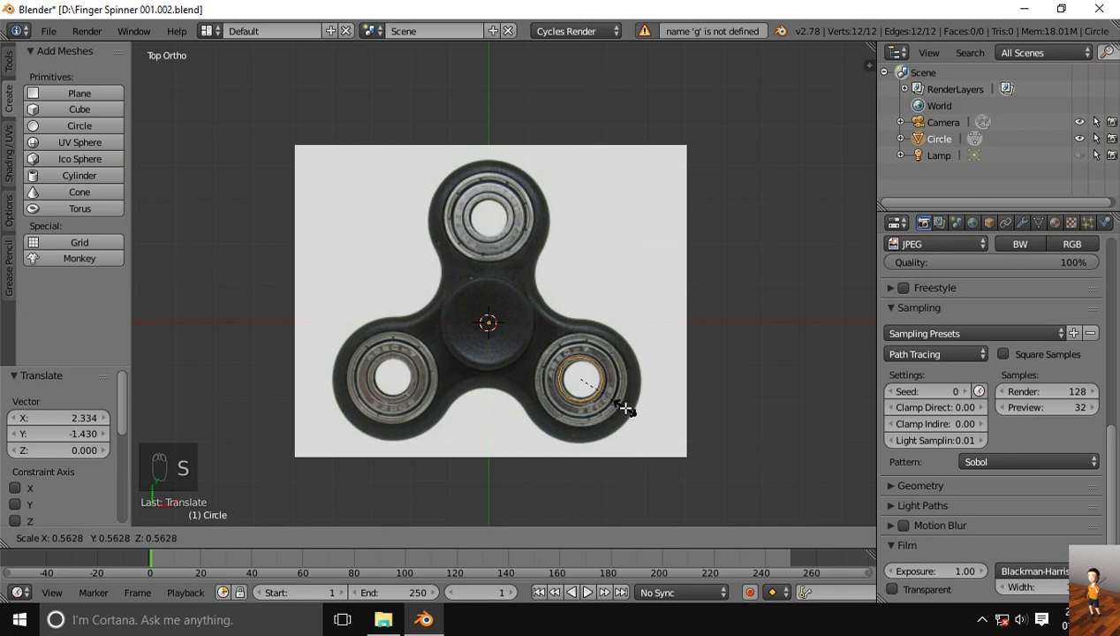
pyautogui.click(621, 407)
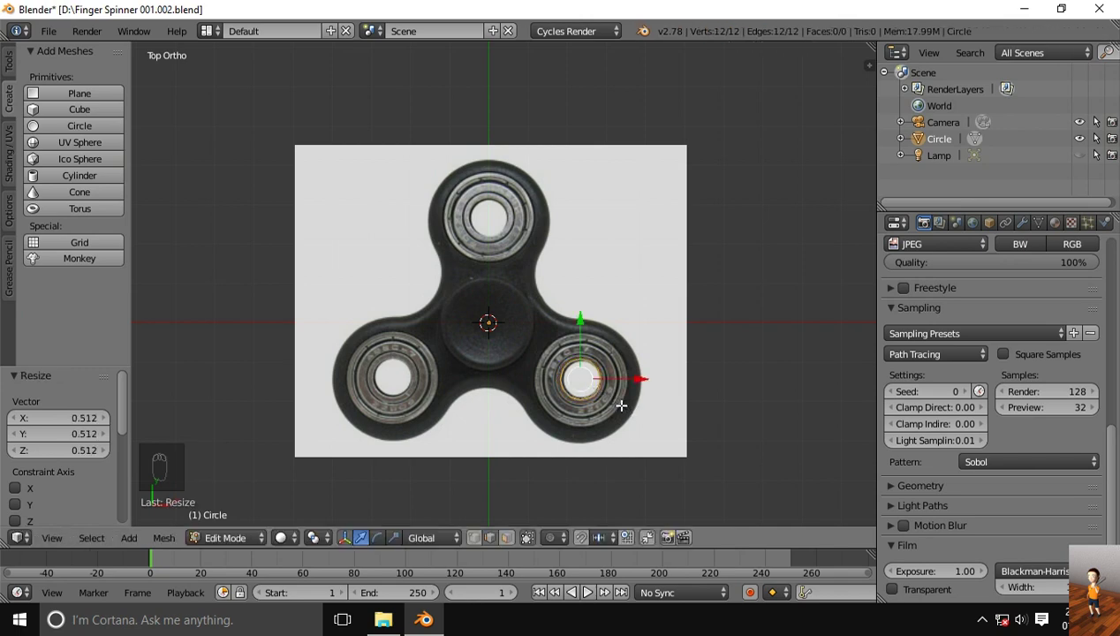
pyautogui.moveTo(630, 381); pyautogui.dragTo(634, 382)
pyautogui.moveTo(580, 323); pyautogui.dragTo(583, 324)
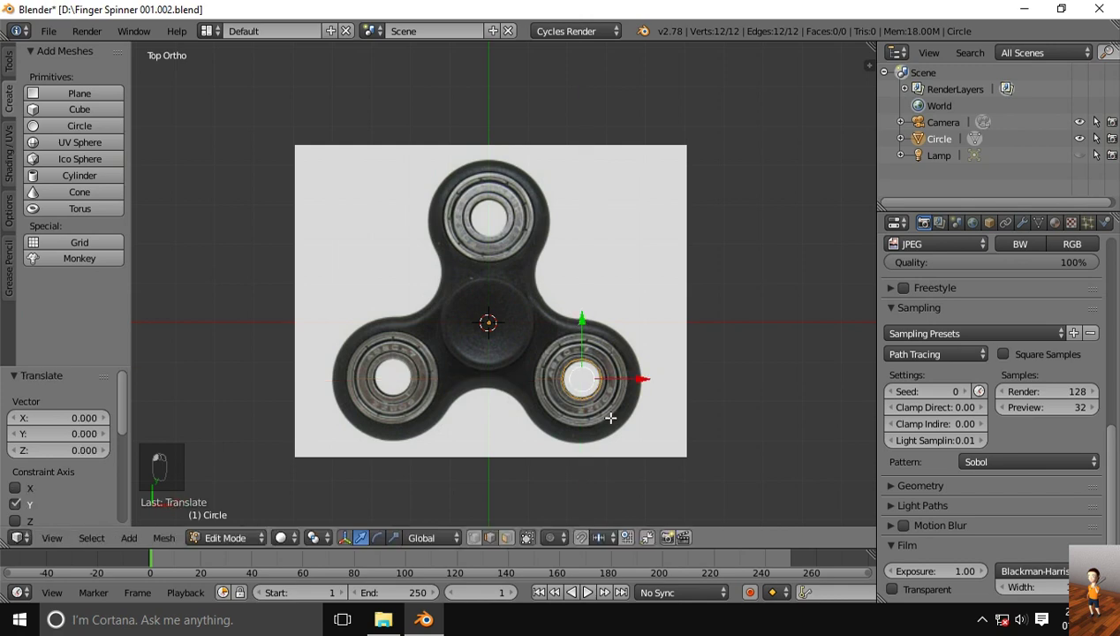
# - Extrude and scale the first two rings outward from the circle, cancelling an extra scale
pyautogui.press('e')
pyautogui.press('s')
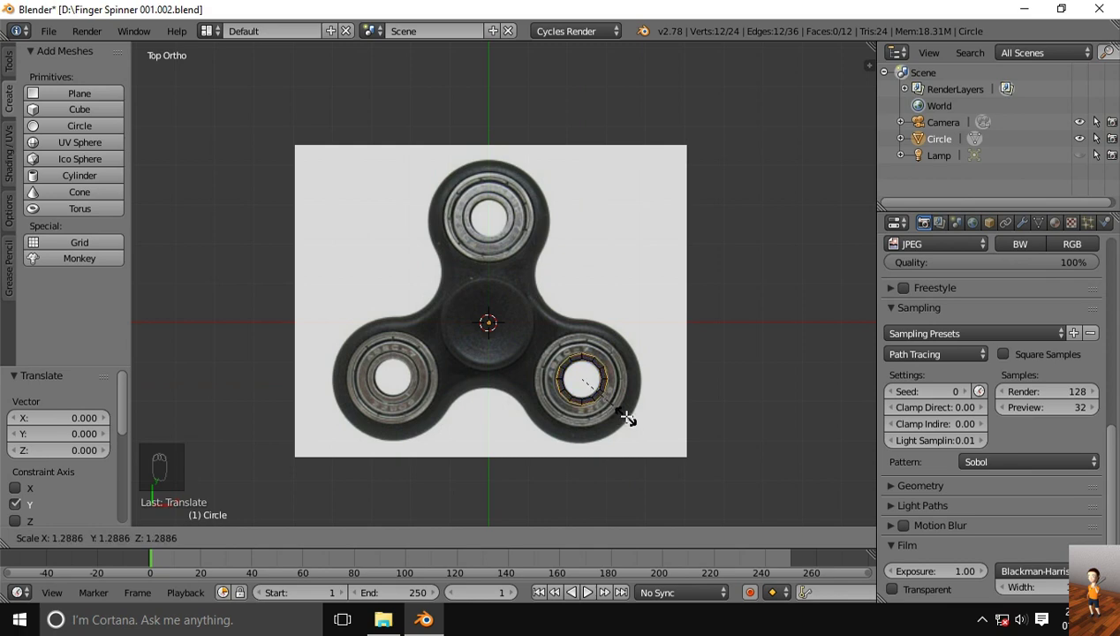
pyautogui.click(626, 417)
pyautogui.press('e')
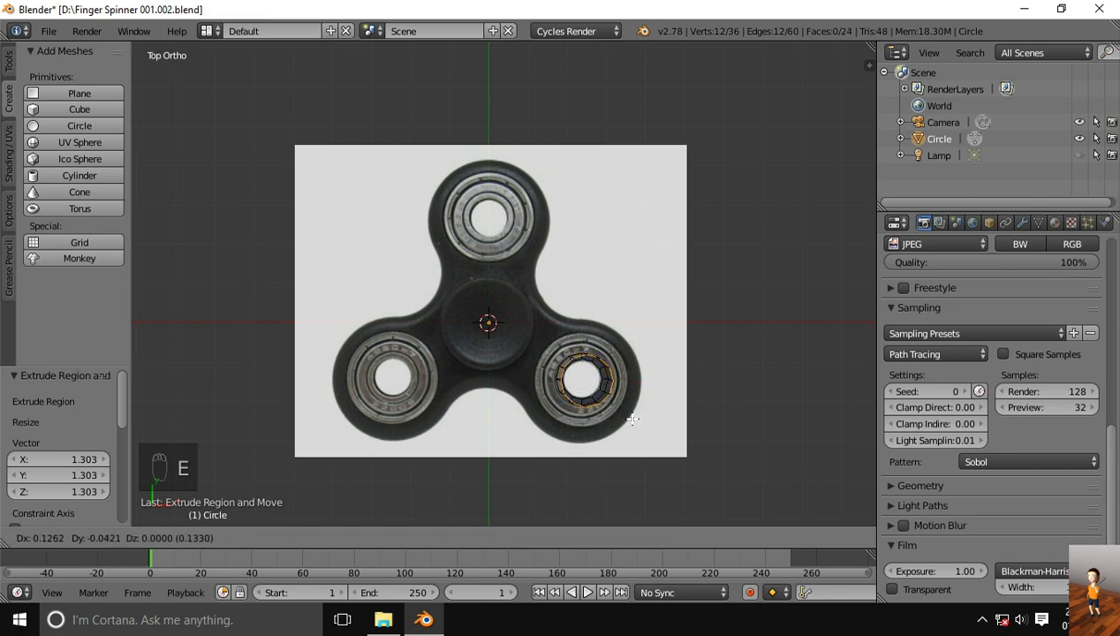
pyautogui.press('s')
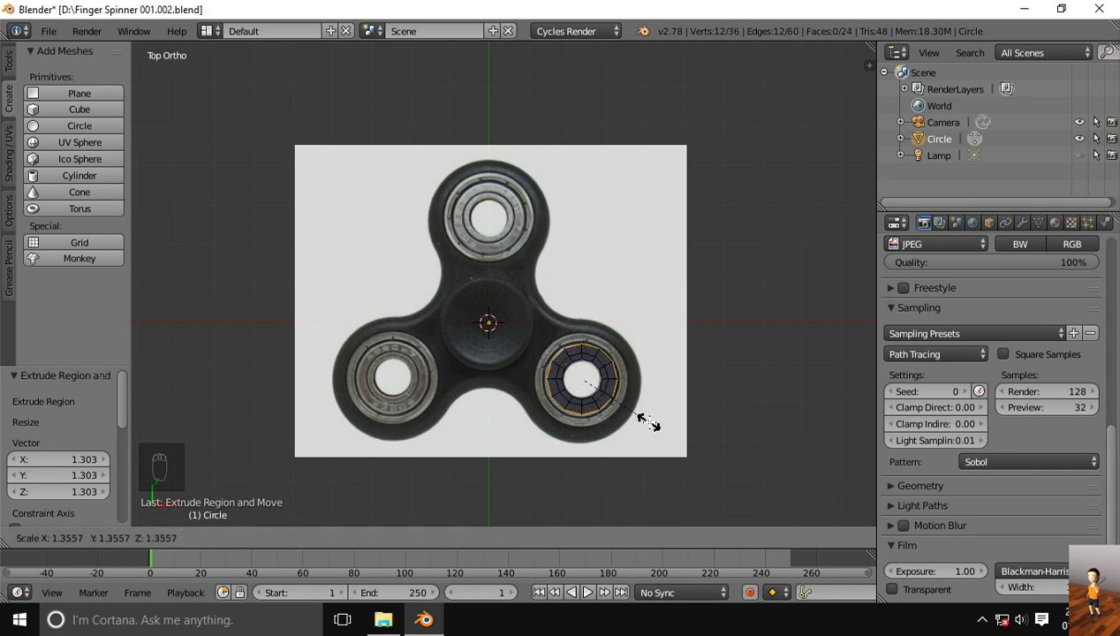
pyautogui.click(654, 425)
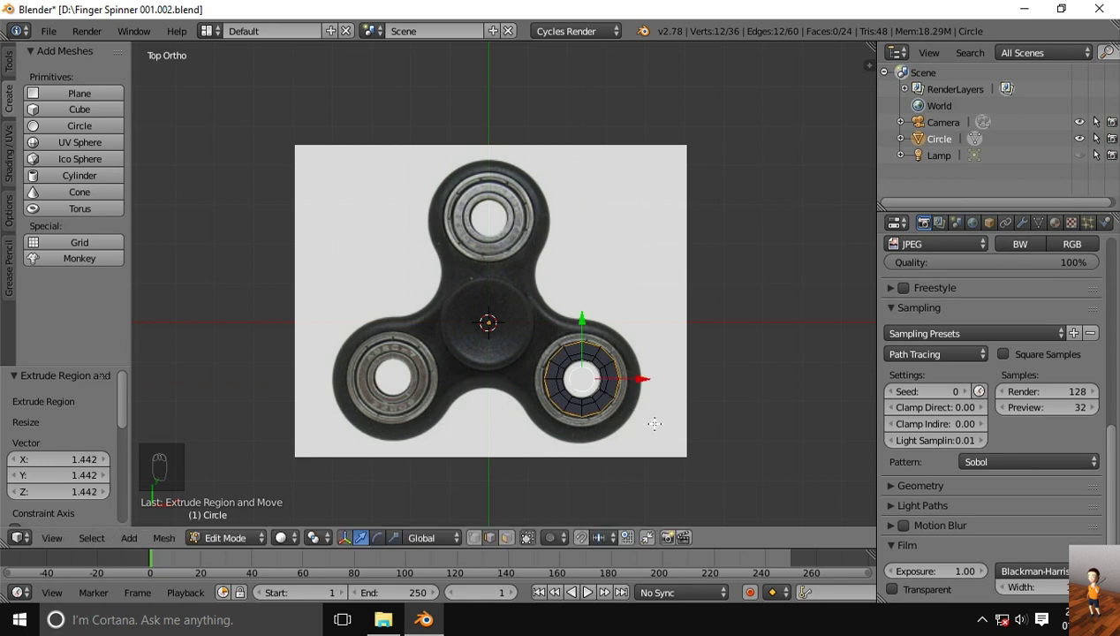
pyautogui.press('s')
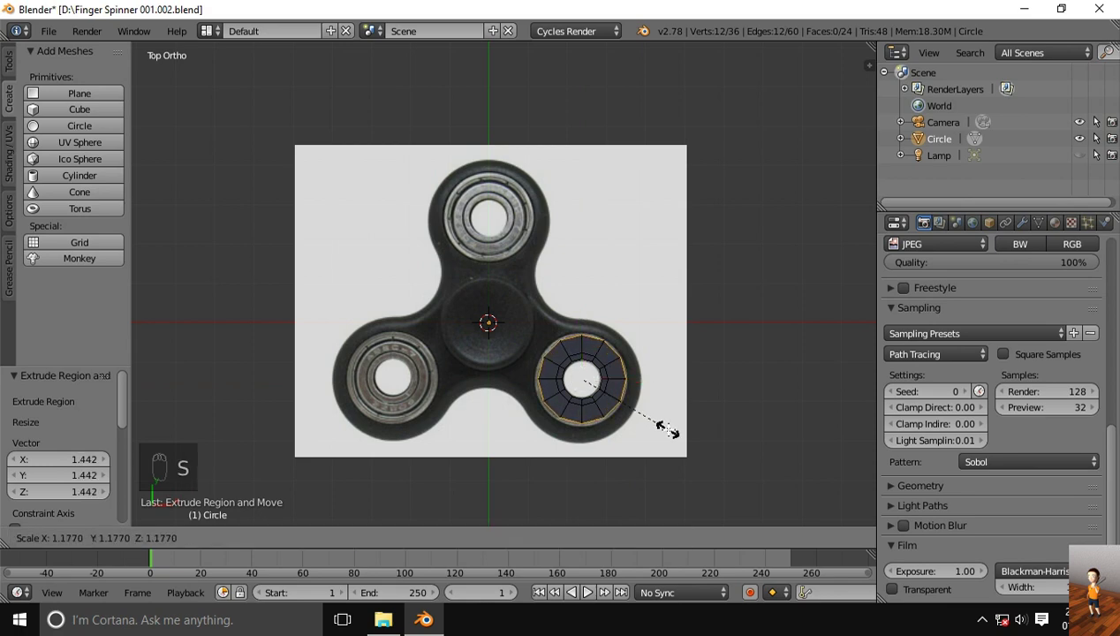
pyautogui.rightClick(669, 430)
# - Extrude and scale a third and fourth ring so the outer edge matches the lobe's rim
pyautogui.press('e')
pyautogui.press('s')
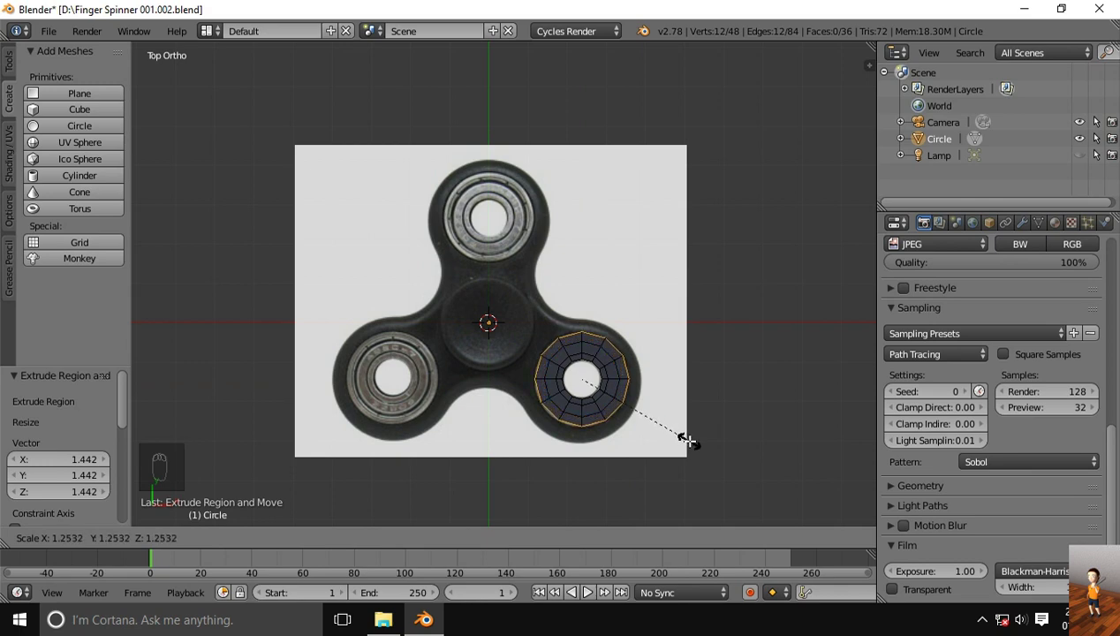
pyautogui.click(687, 439)
pyautogui.press('e')
pyautogui.press('s')
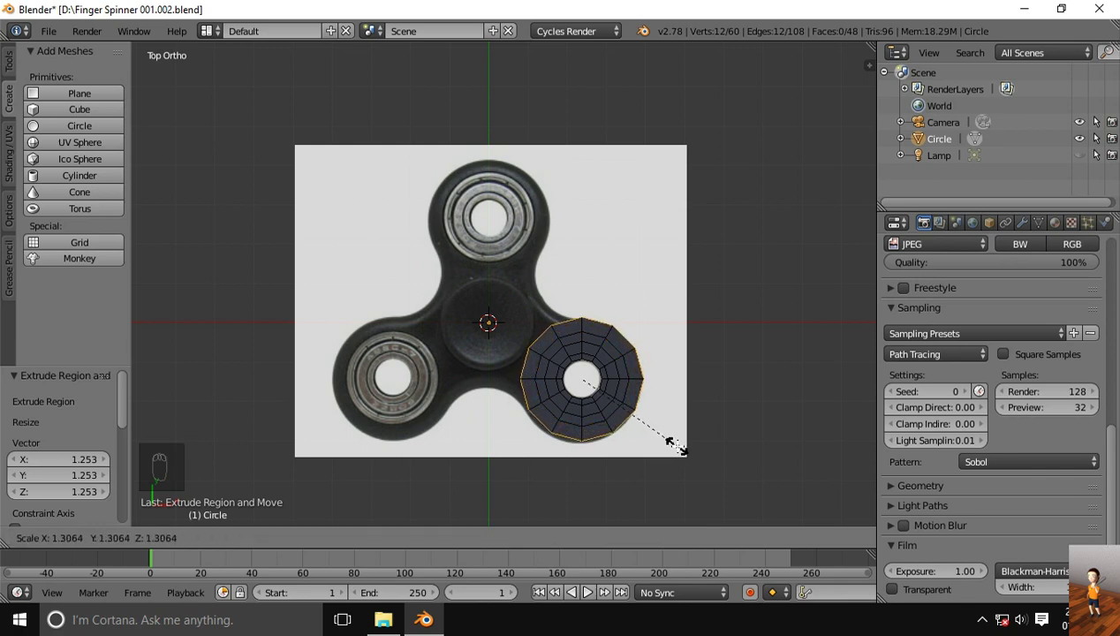
pyautogui.click(677, 445)
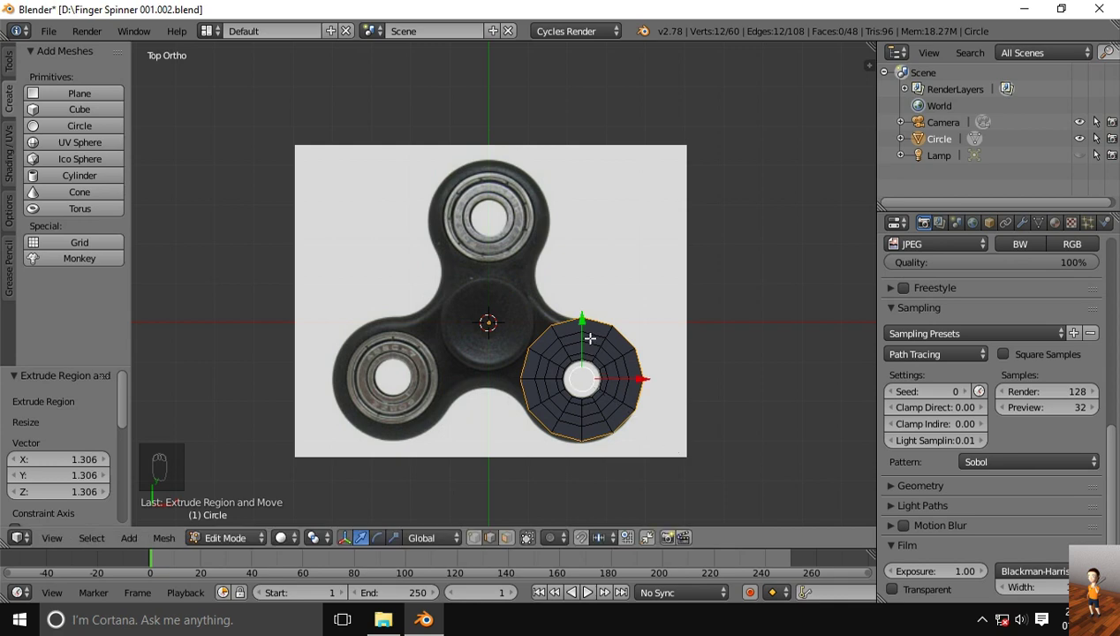
# - Select the whole ringed disc, duplicate it with Shift+D, and centre the copy on the top bearing
pyautogui.press('a')
pyautogui.press('a')
pyautogui.press('a')
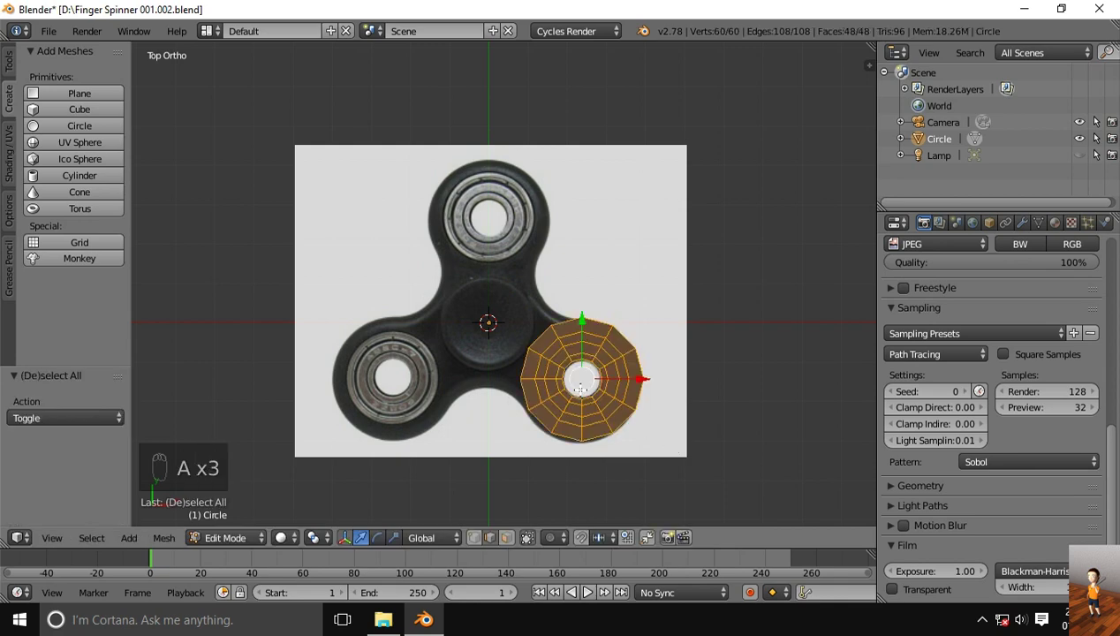
pyautogui.moveTo(582, 324); pyautogui.dragTo(581, 326)
pyautogui.moveTo(634, 381); pyautogui.dragTo(635, 380)
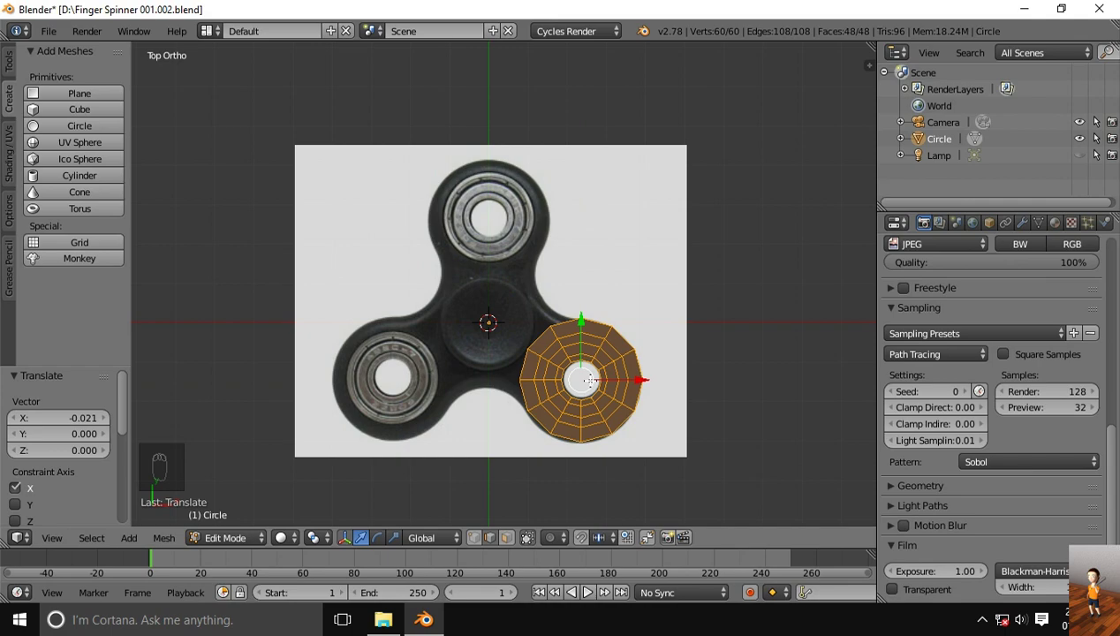
pyautogui.hotkey('shift', 'd')
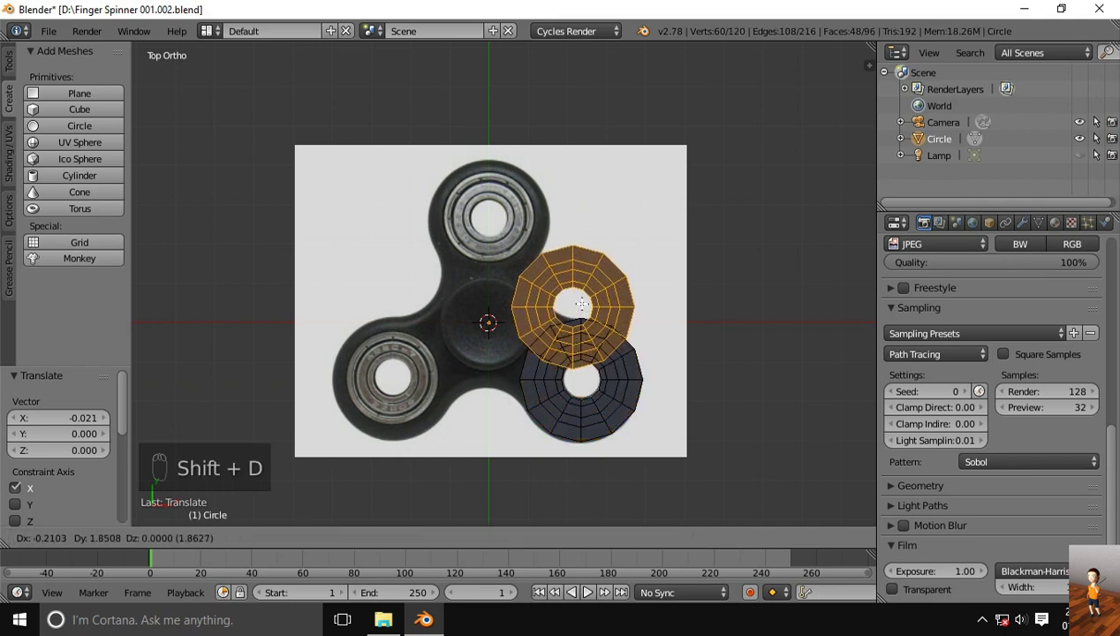
pyautogui.click(507, 218)
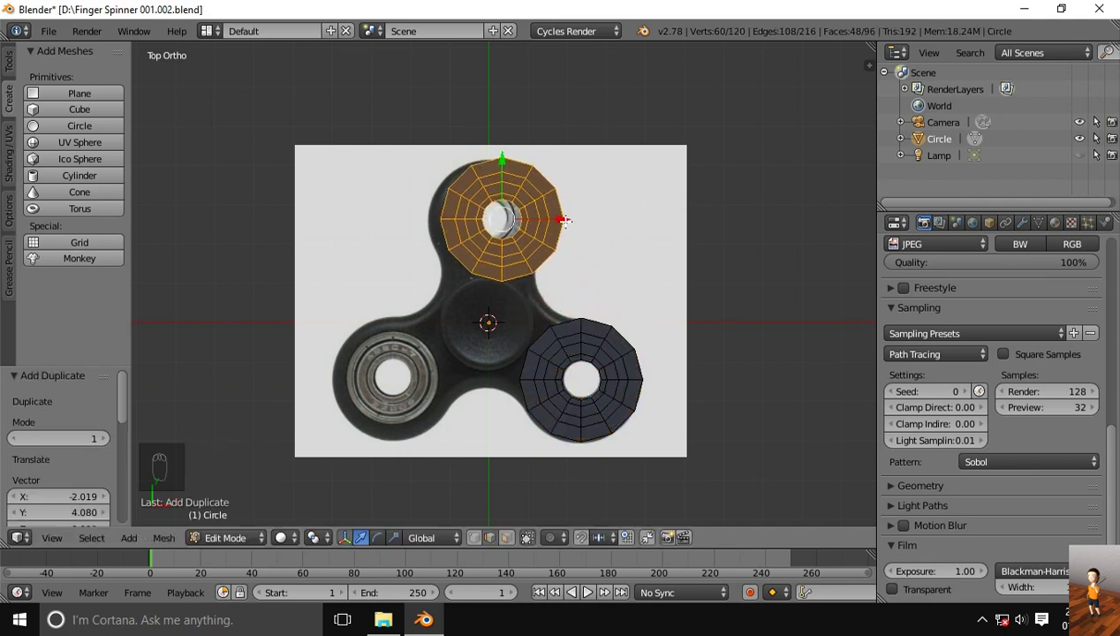
pyautogui.moveTo(564, 220); pyautogui.dragTo(549, 217)
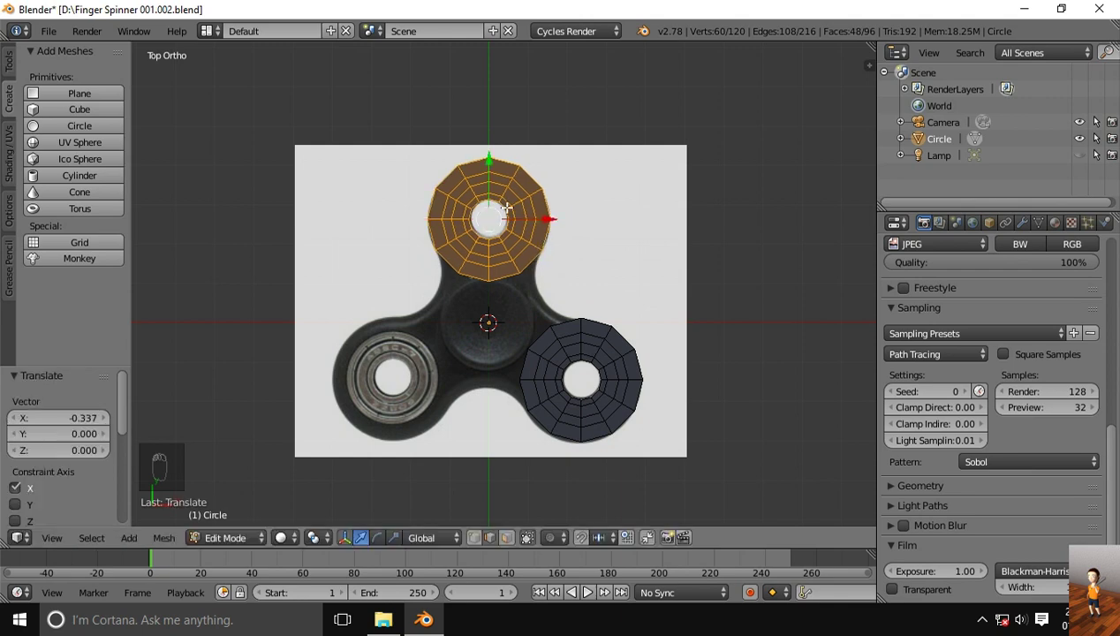
pyautogui.moveTo(488, 163); pyautogui.dragTo(488, 160)
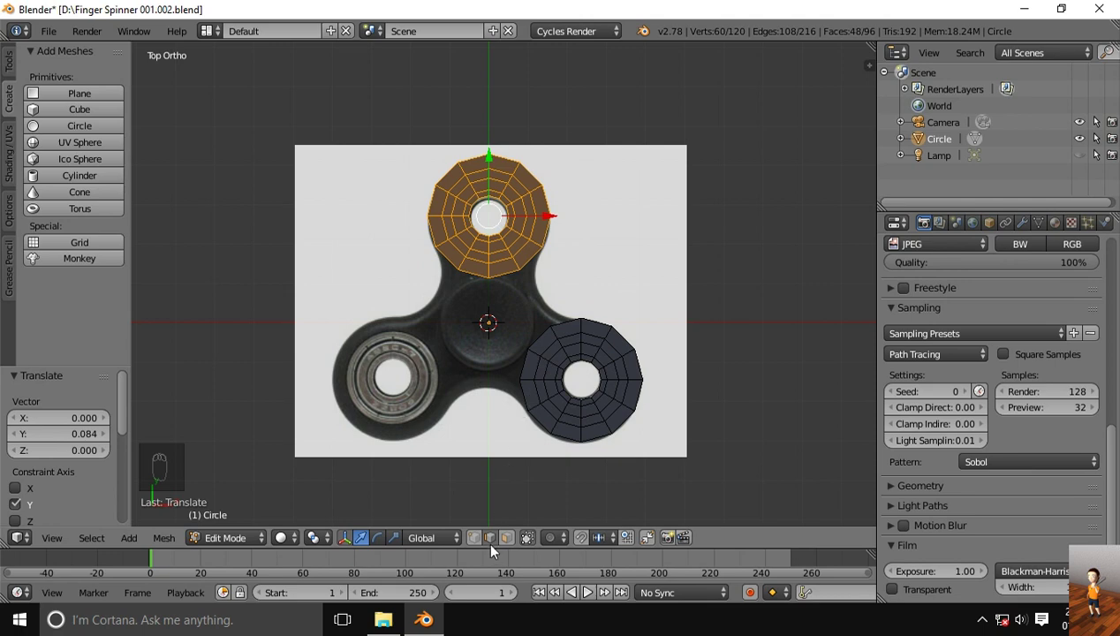
# - Extrude a rim edge of the lower disc toward the hub, rotating and scaling it to follow the arm outline
pyautogui.rightClick(525, 394)
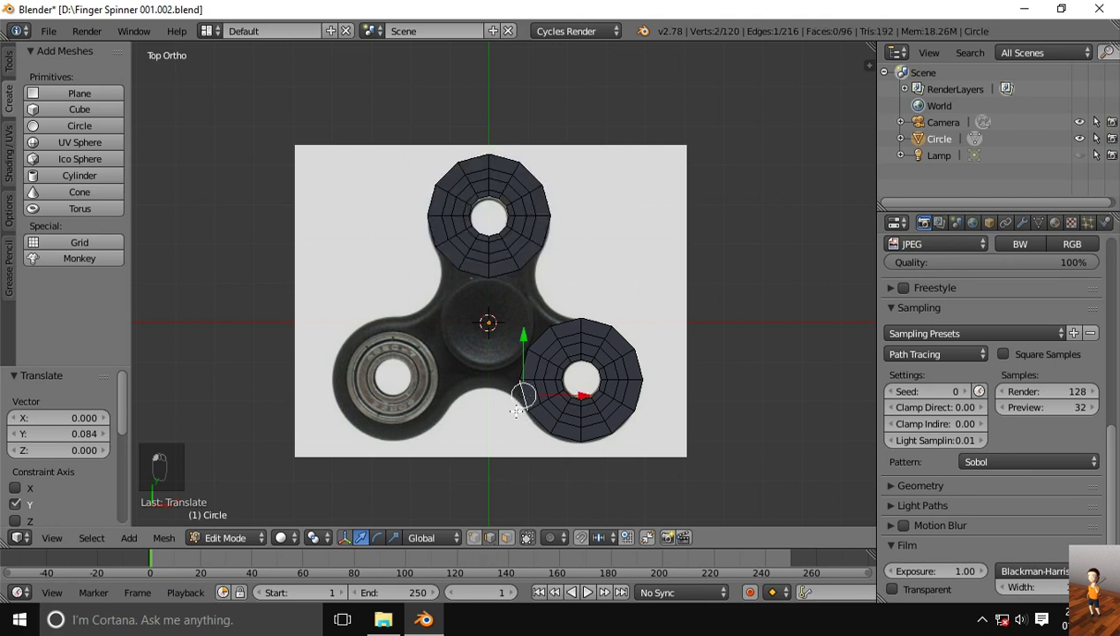
pyautogui.press('e')
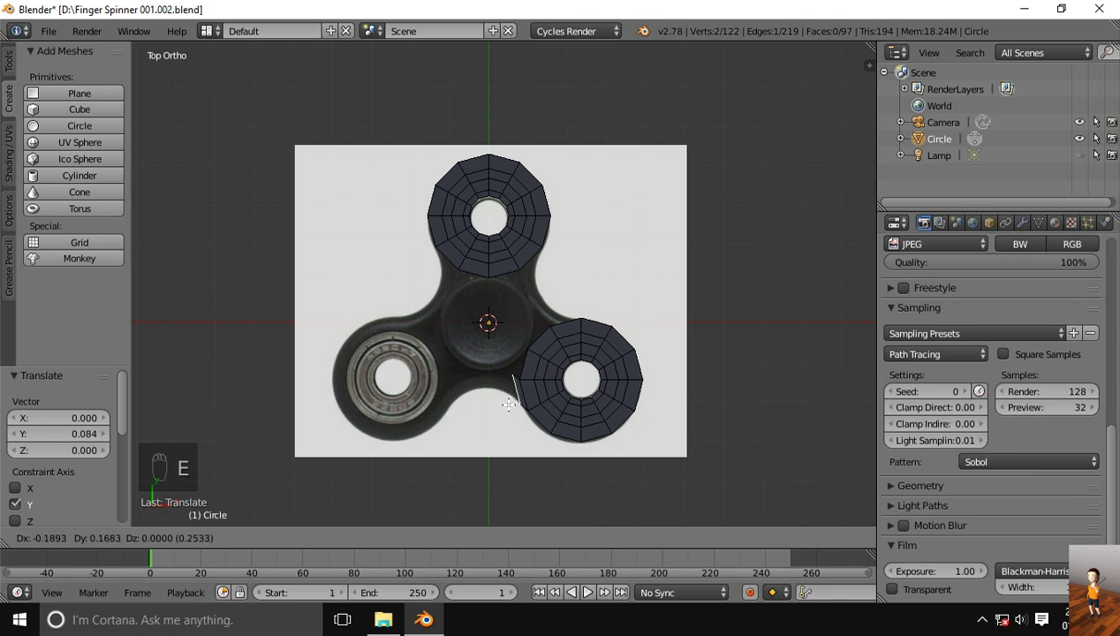
pyautogui.click(505, 399)
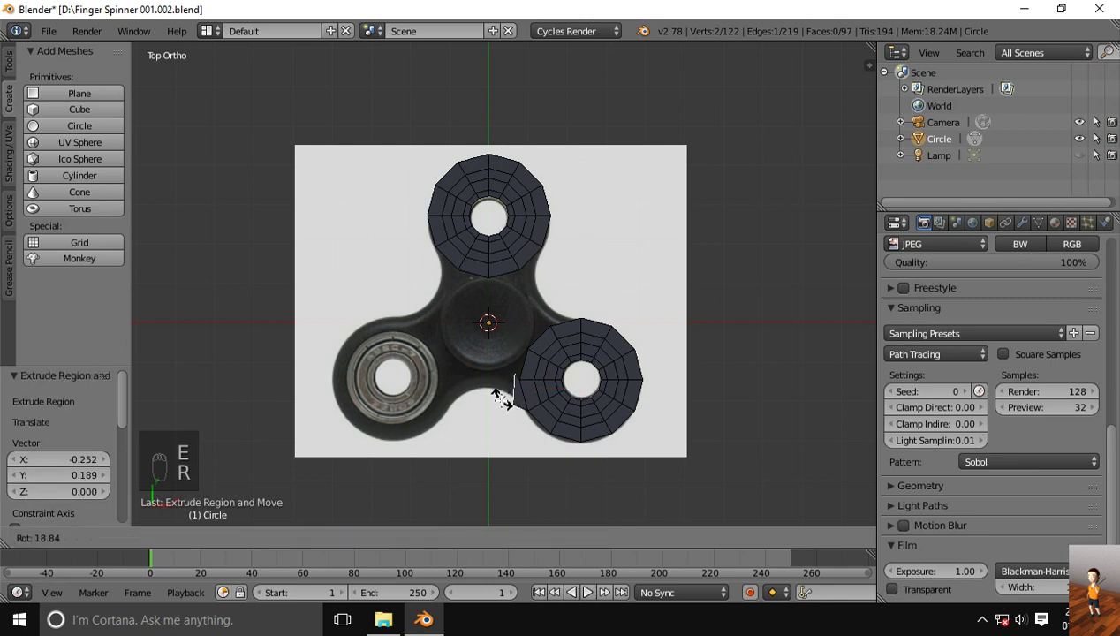
pyautogui.press('r')
pyautogui.click(500, 401)
pyautogui.press('s')
pyautogui.click(498, 389)
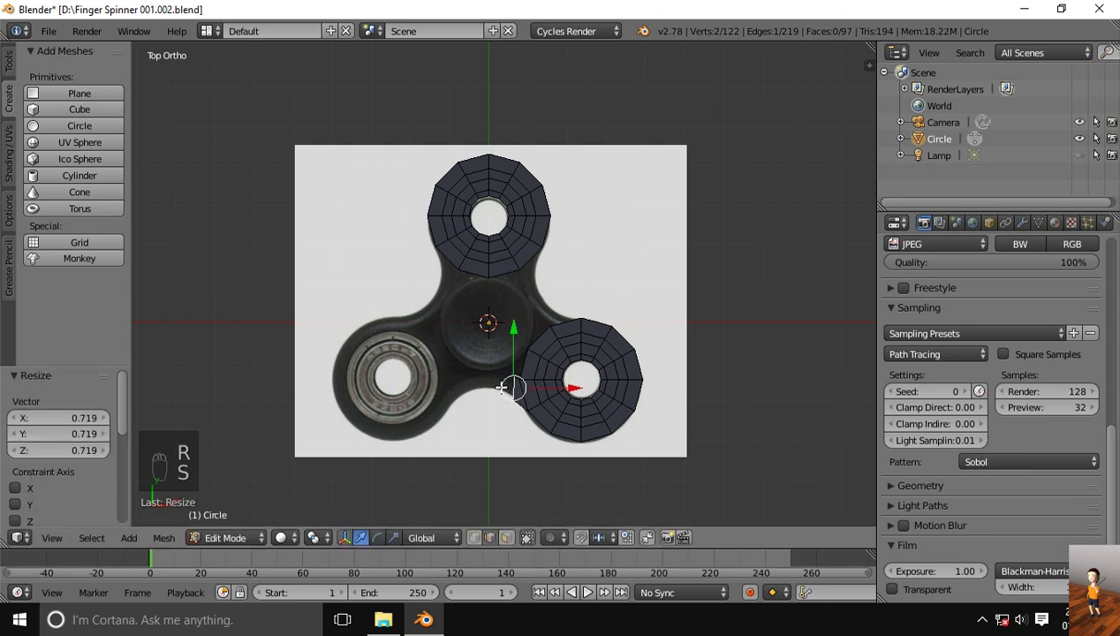
pyautogui.moveTo(515, 346); pyautogui.dragTo(512, 332)
pyautogui.press('e')
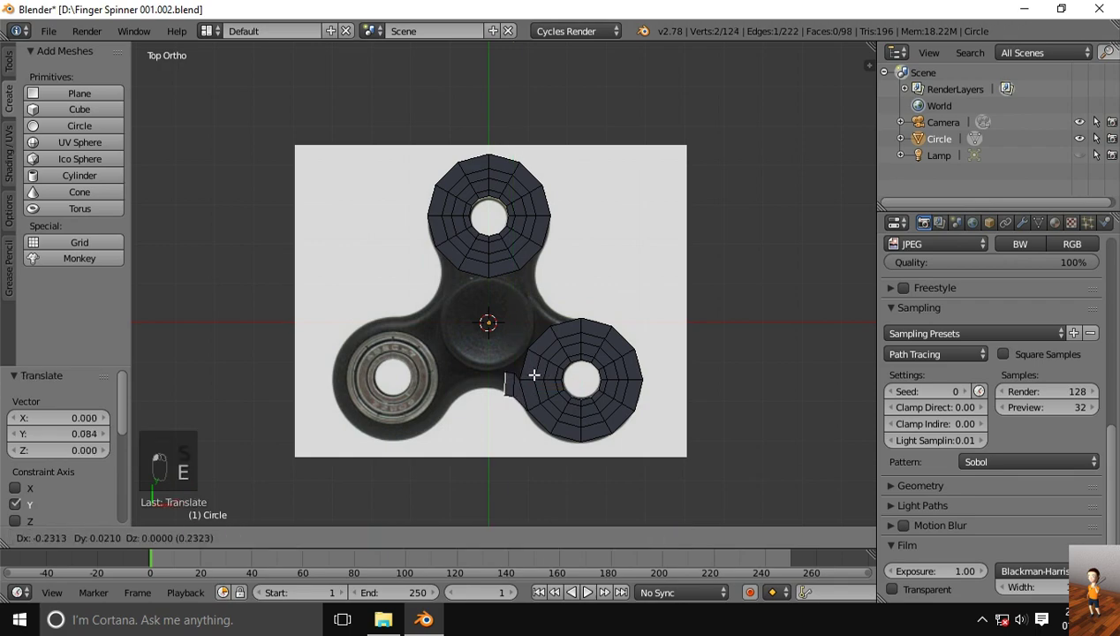
pyautogui.click(533, 372)
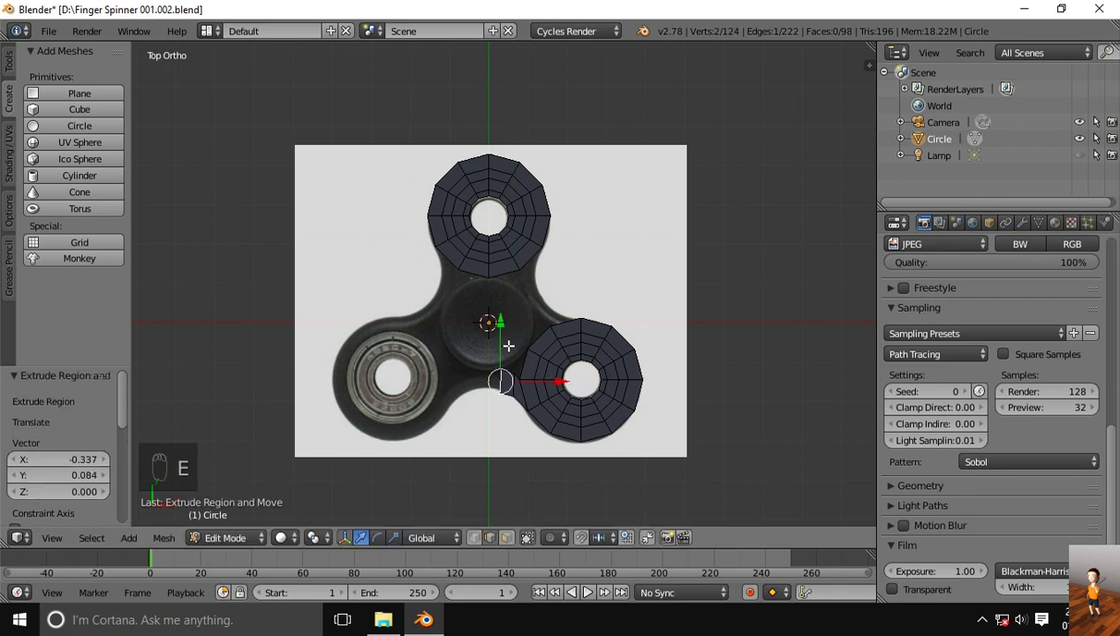
pyautogui.click(502, 332)
pyautogui.press('e')
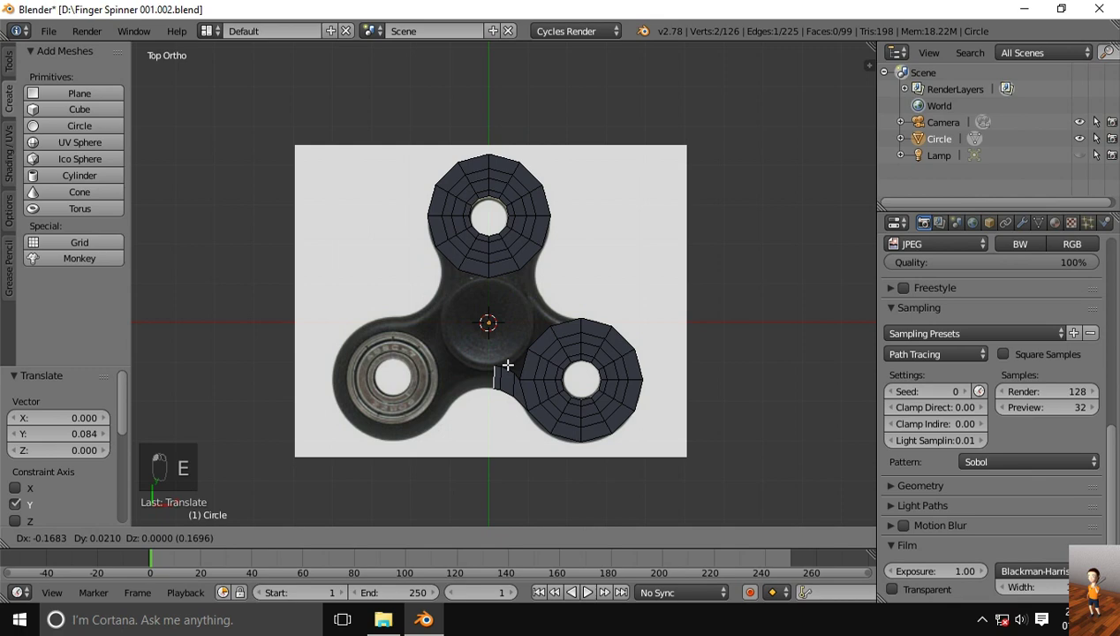
pyautogui.click(502, 364)
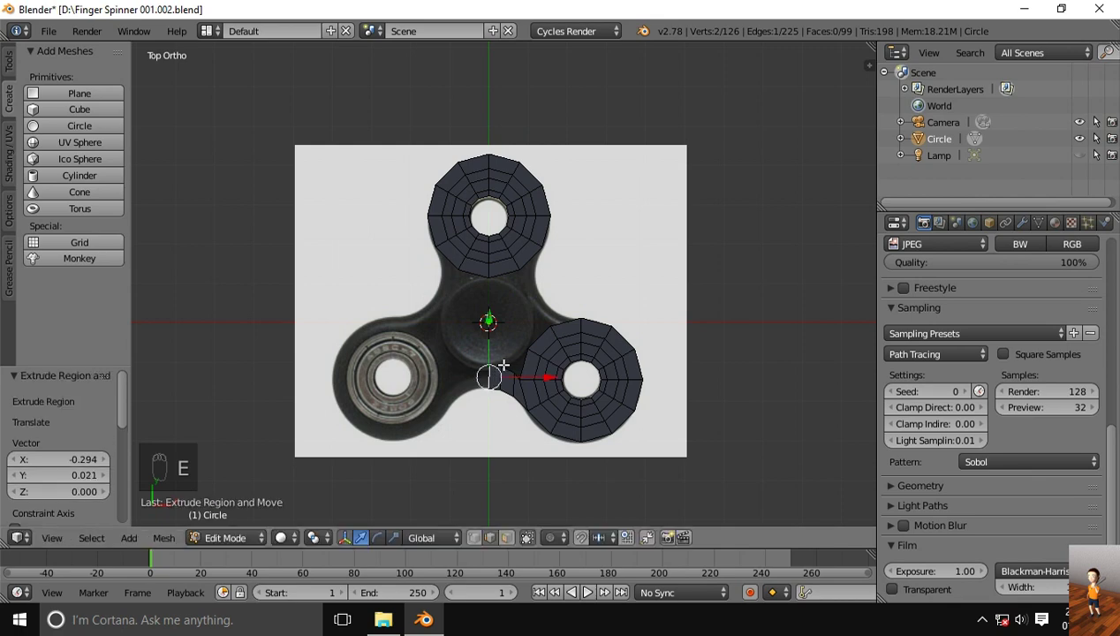
# - Extrude another rim edge toward the upper lobe, rotating, shrinking and re-extruding it beside the hub
pyautogui.rightClick(565, 322)
pyautogui.press('e')
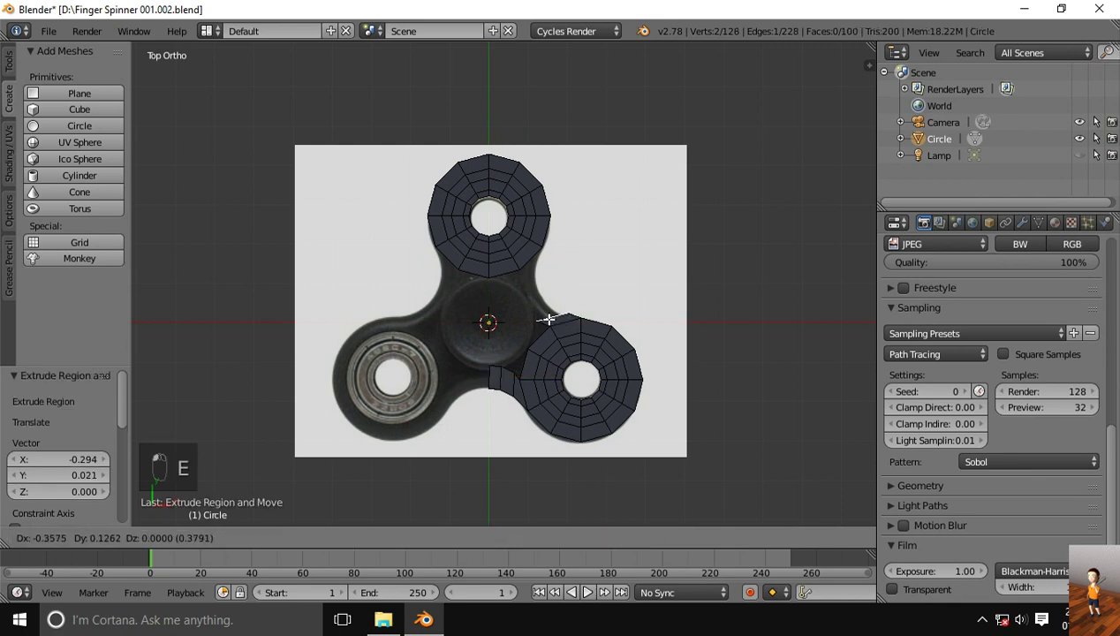
pyautogui.click(543, 316)
pyautogui.press('r')
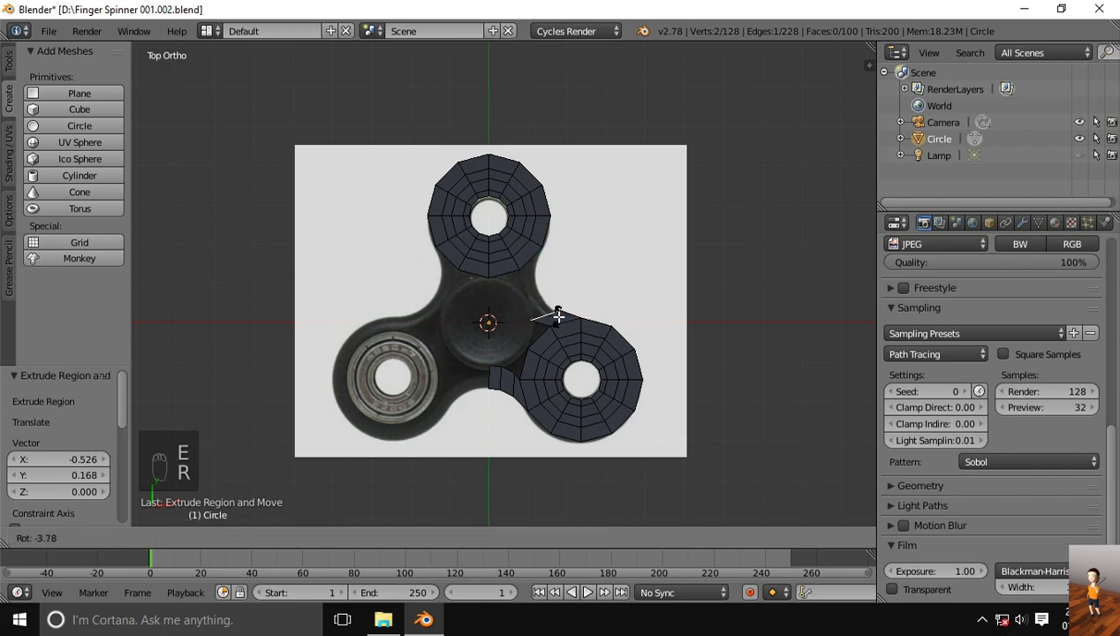
pyautogui.click(552, 310)
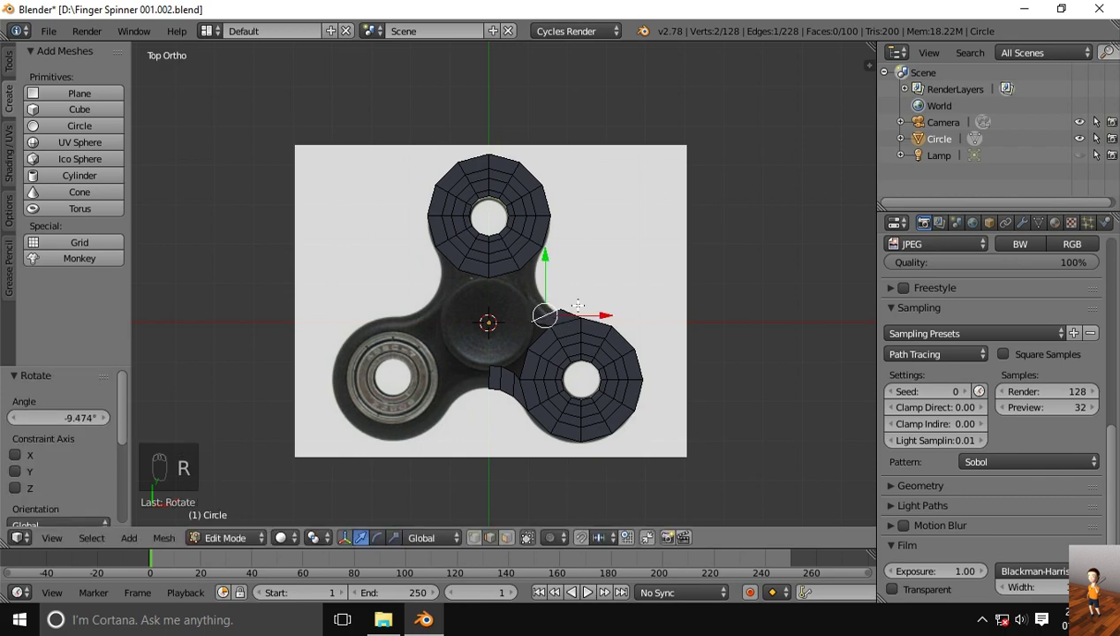
pyautogui.press('s')
pyautogui.click(574, 308)
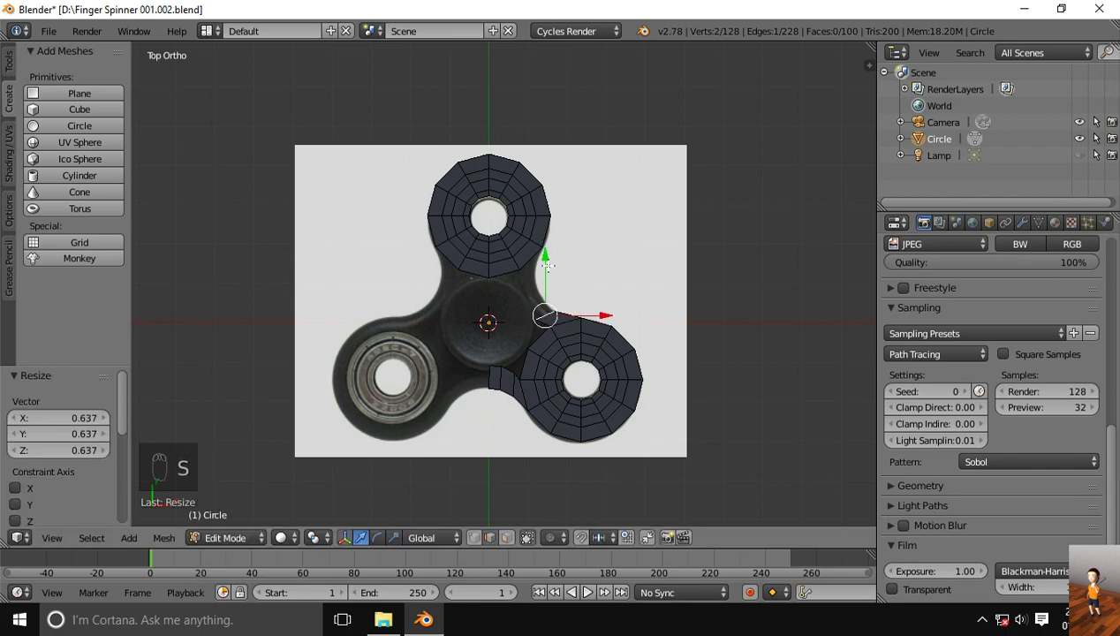
pyautogui.moveTo(546, 262); pyautogui.dragTo(543, 269)
pyautogui.press('e')
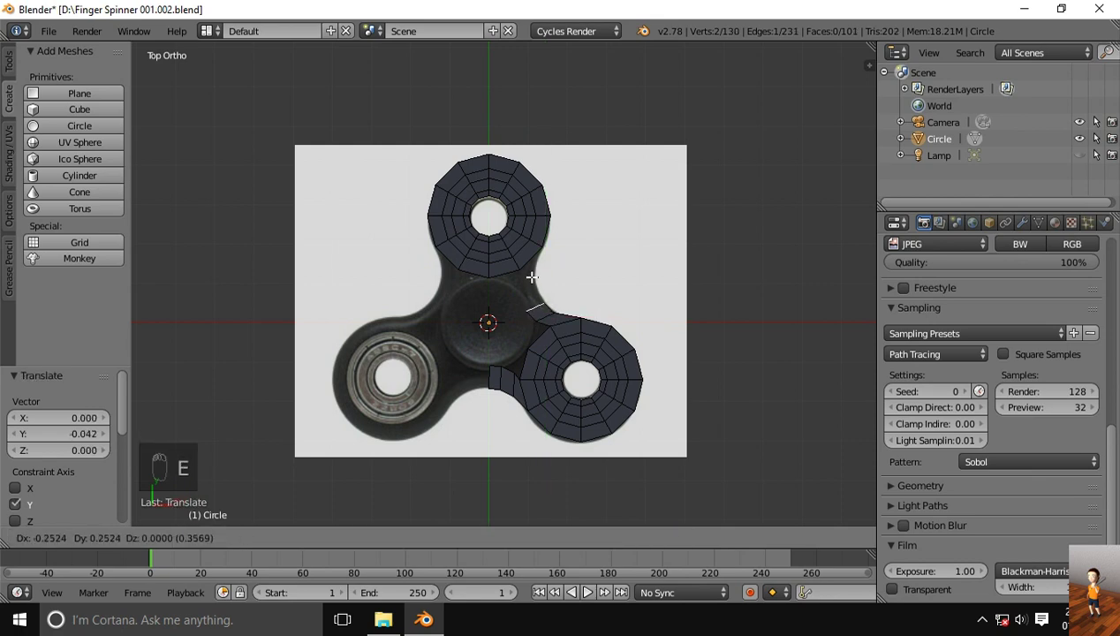
pyautogui.hotkey('ctrl', 'z')
pyautogui.hotkey('ctrl', 'z')
pyautogui.hotkey('ctrl', 'z')
pyautogui.hotkey('ctrl', 'z')
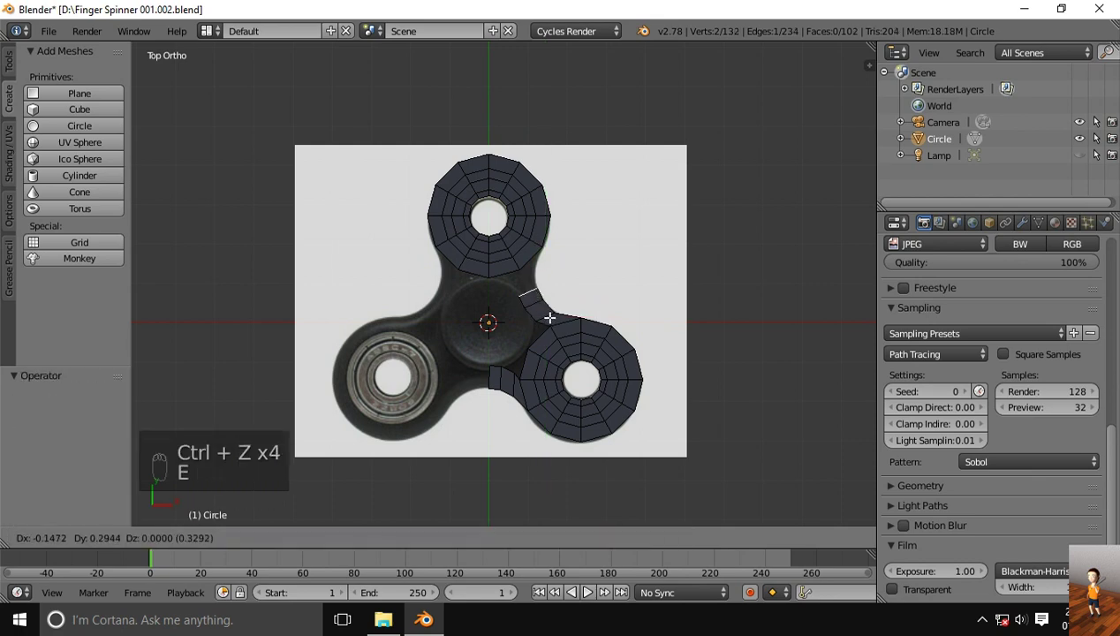
pyautogui.click(541, 283)
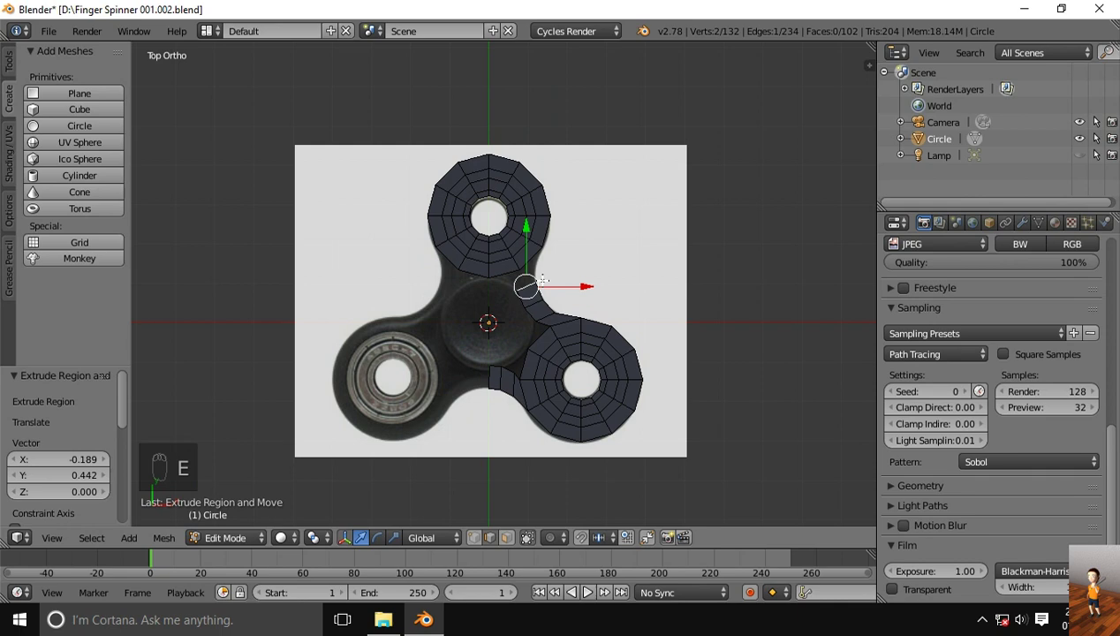
# - Add the upper lobe's edge to the selection and fill a face joining the two lobes
pyautogui.keyDown('shift'); pyautogui.rightClick(533, 274); pyautogui.keyUp('shift')
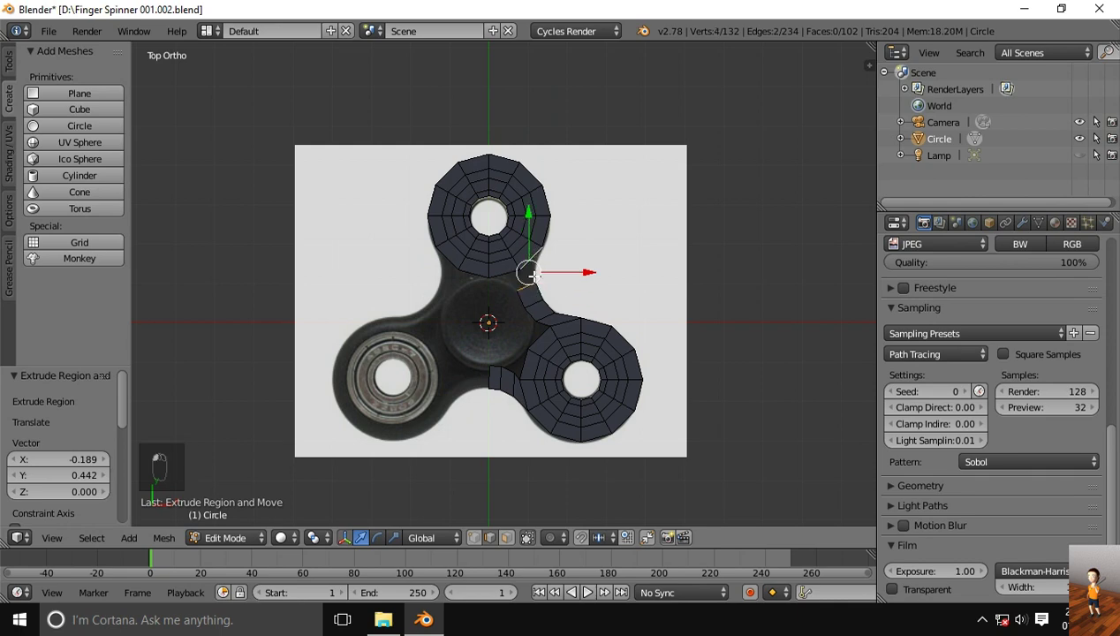
pyautogui.press('f')
pyautogui.click(529, 274)
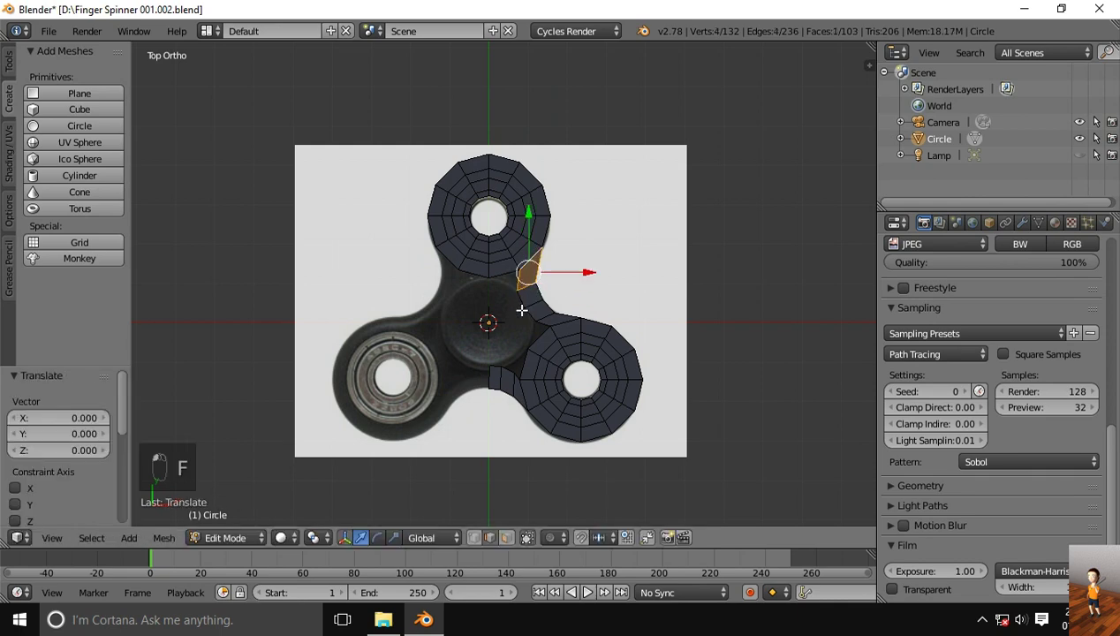
pyautogui.rightClick(520, 301)
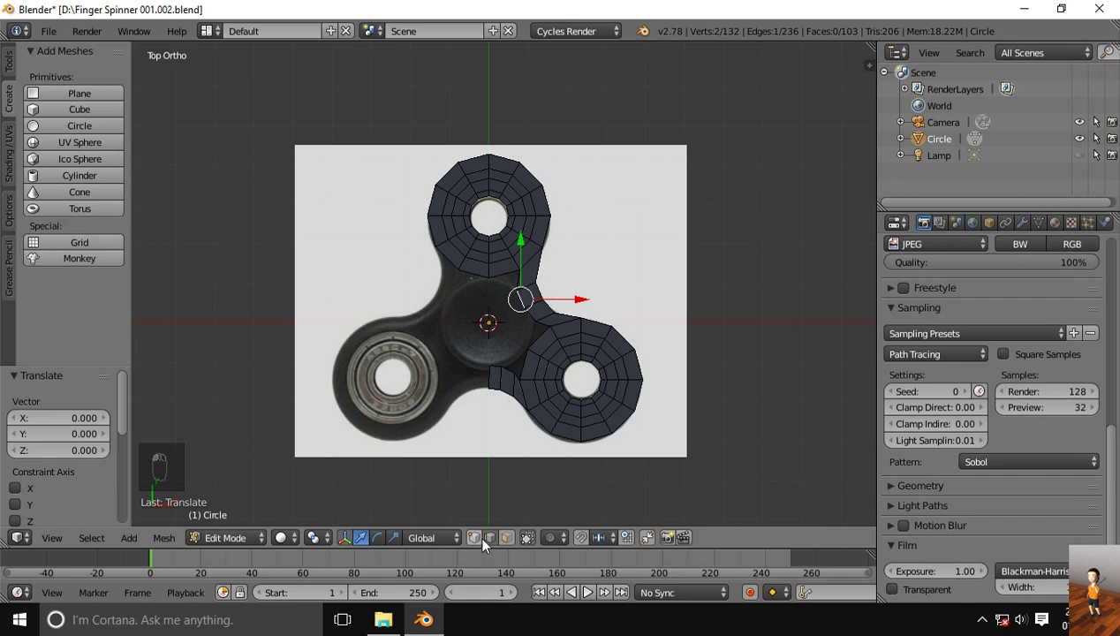
# - Brush-select the faces on the top disc's left half in face mode and delete them
pyautogui.rightClick(465, 266)
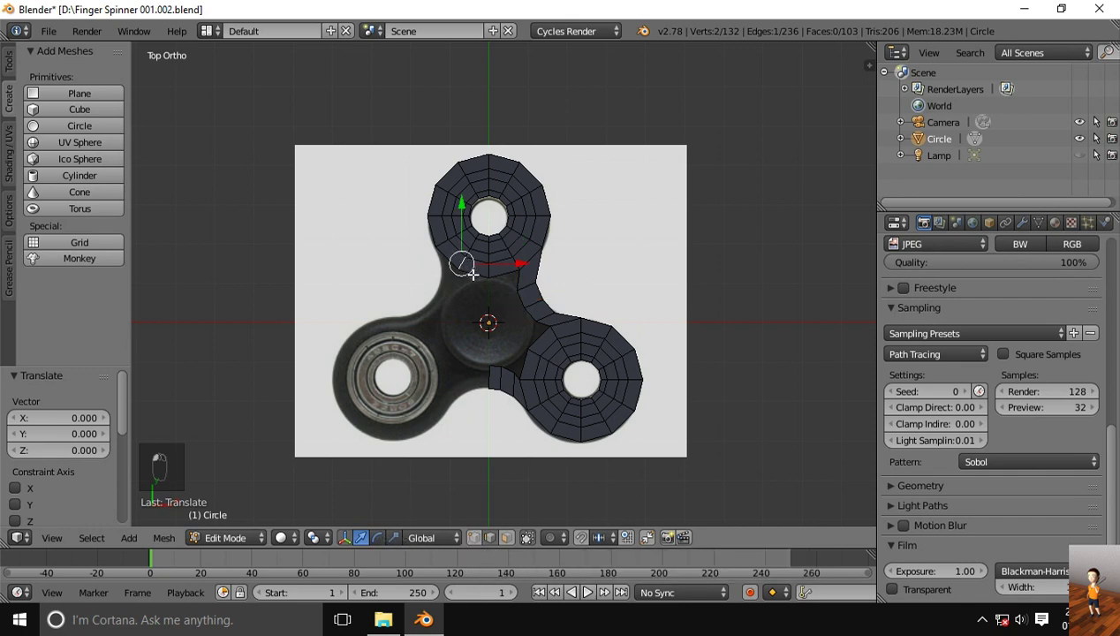
pyautogui.click(506, 536)
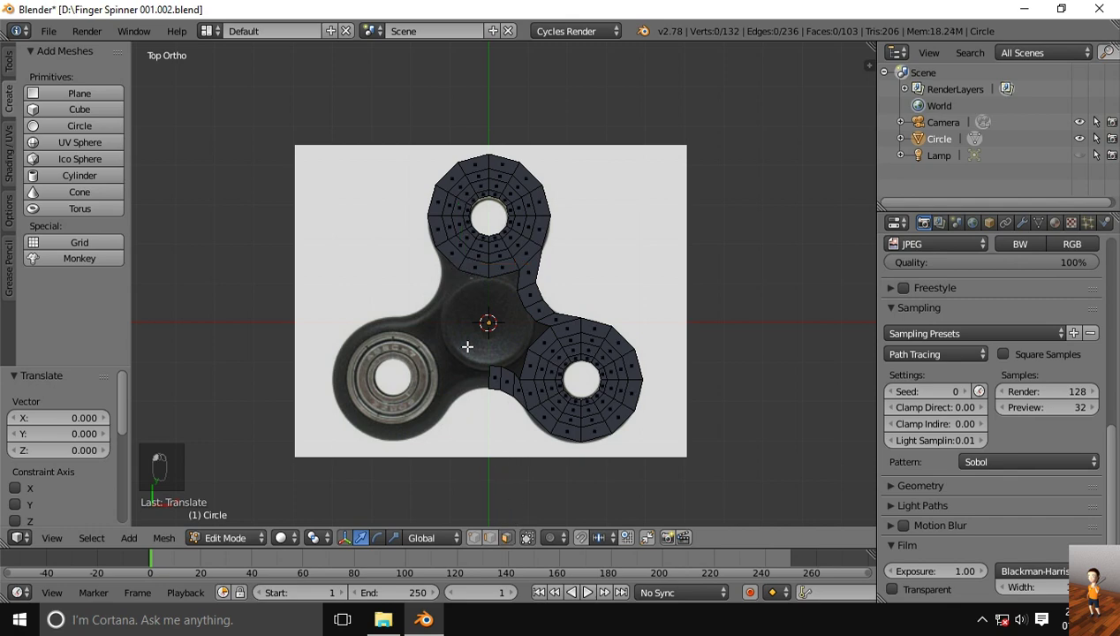
pyautogui.press('c')
pyautogui.moveTo(467, 267)
pyautogui.mouseDown()
pyautogui.moveTo(451, 216)
pyautogui.moveTo(459, 168)
pyautogui.mouseUp()
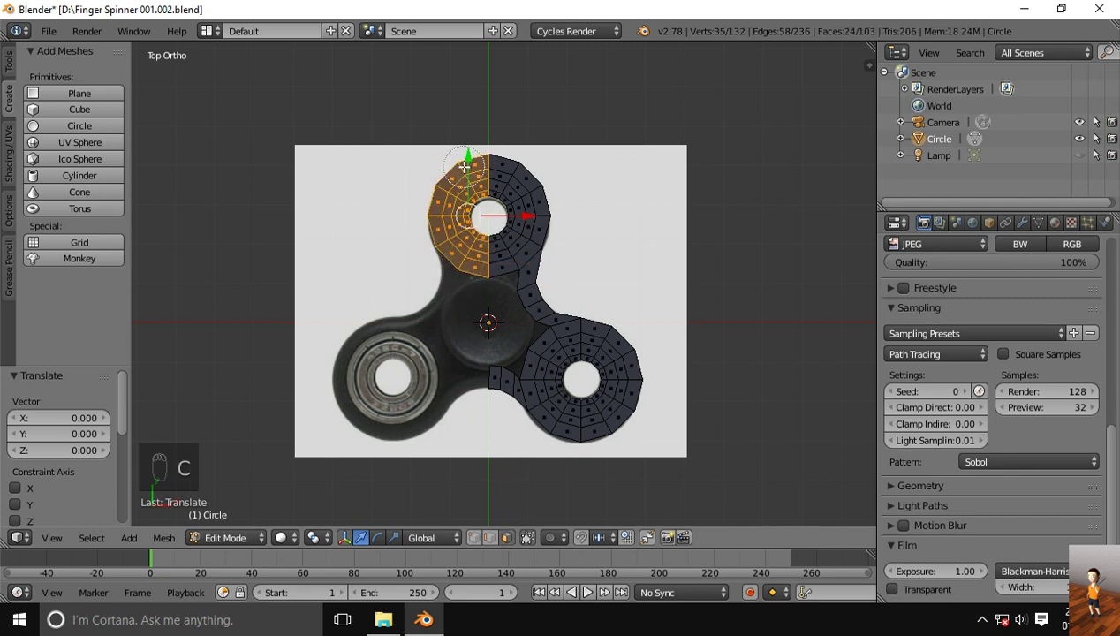
pyautogui.rightClick(459, 168)
pyautogui.press('x')
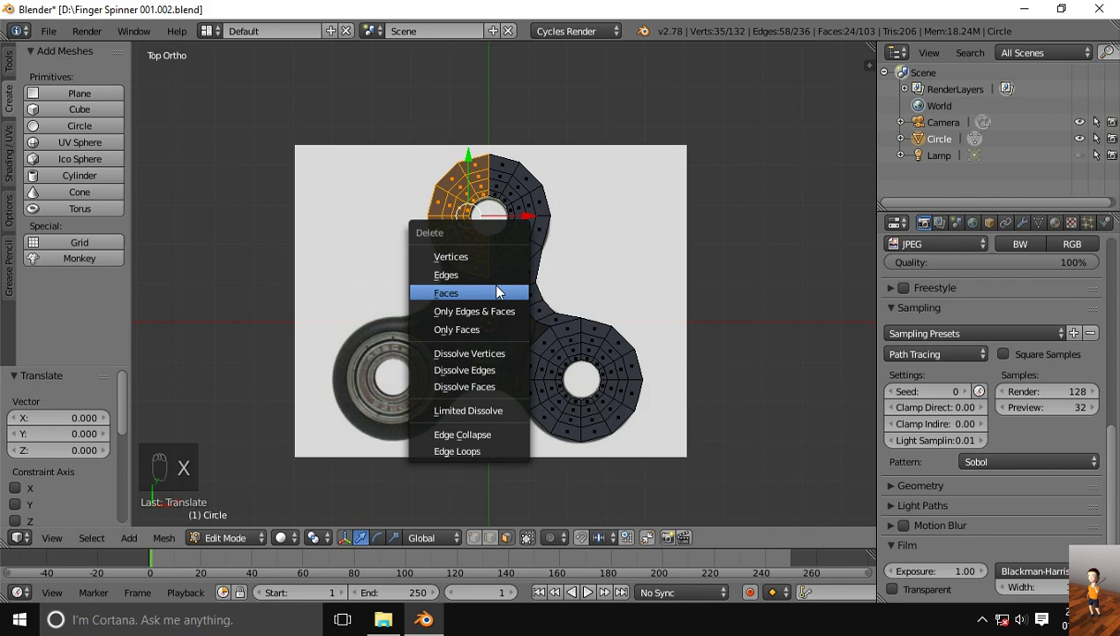
pyautogui.click(492, 282)
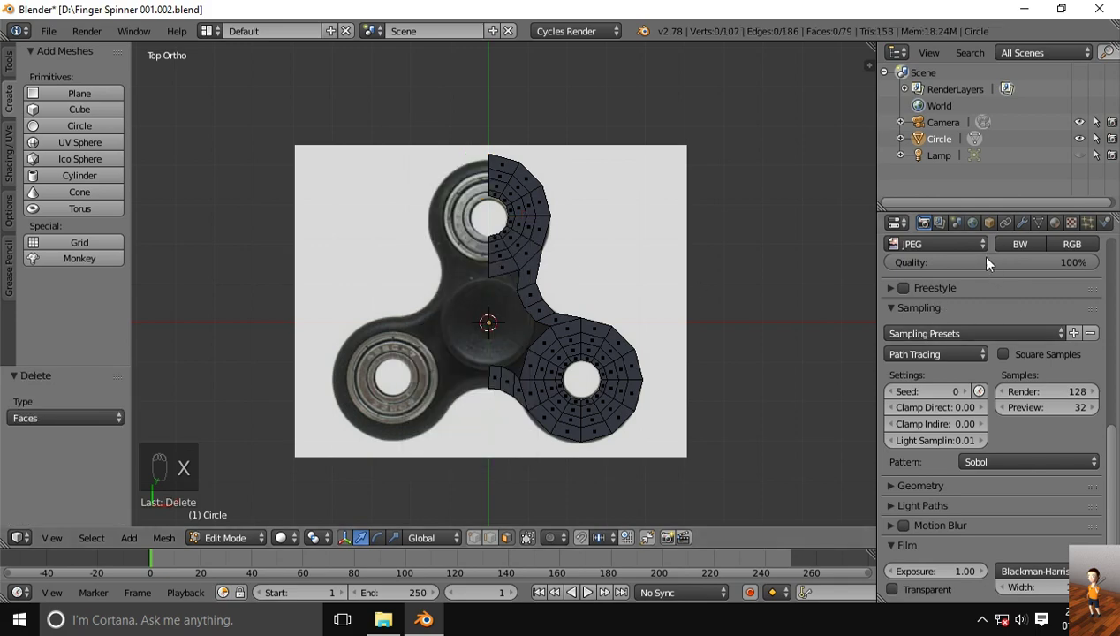
# - Add a Mirror modifier with Clipping and the edit cage on, then switch to edge select
pyautogui.click(1021, 222)
pyautogui.click(934, 278)
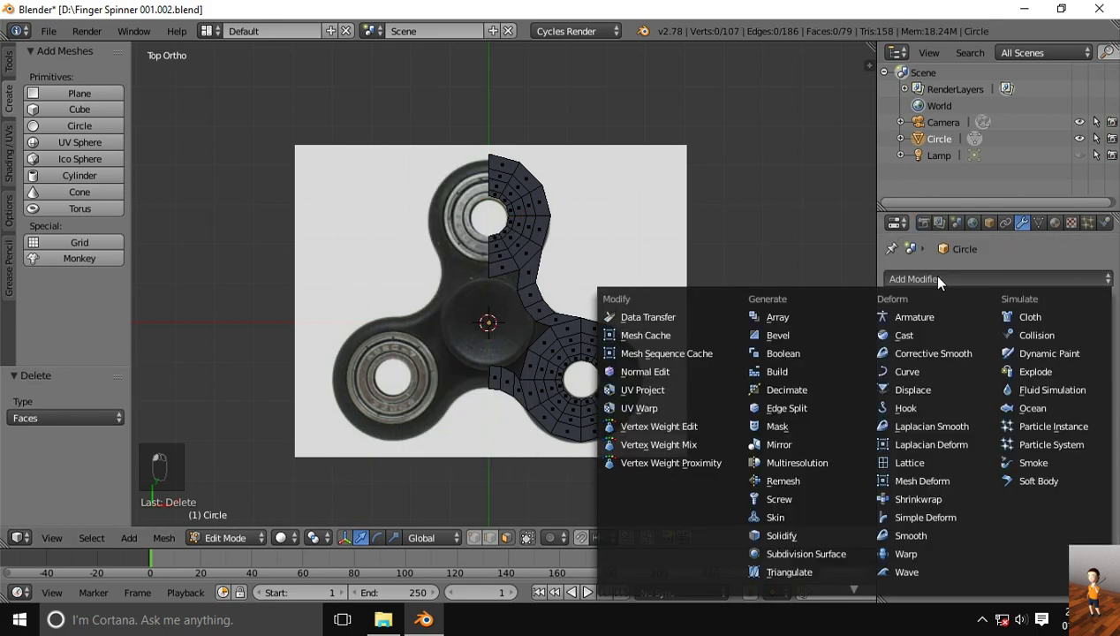
pyautogui.click(779, 444)
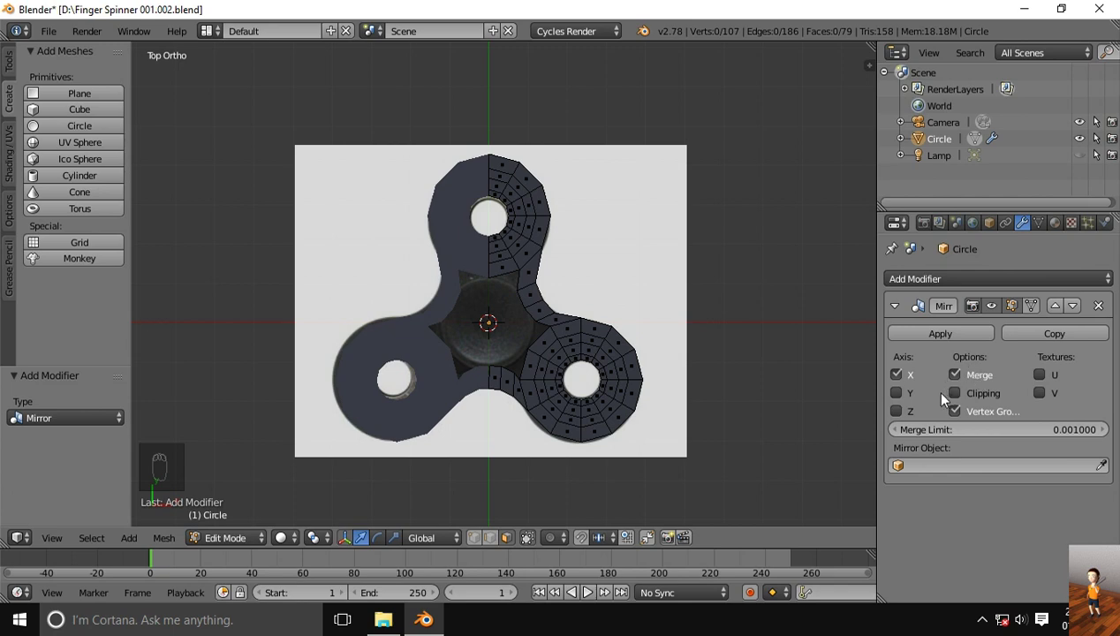
pyautogui.click(956, 395)
pyautogui.click(1028, 305)
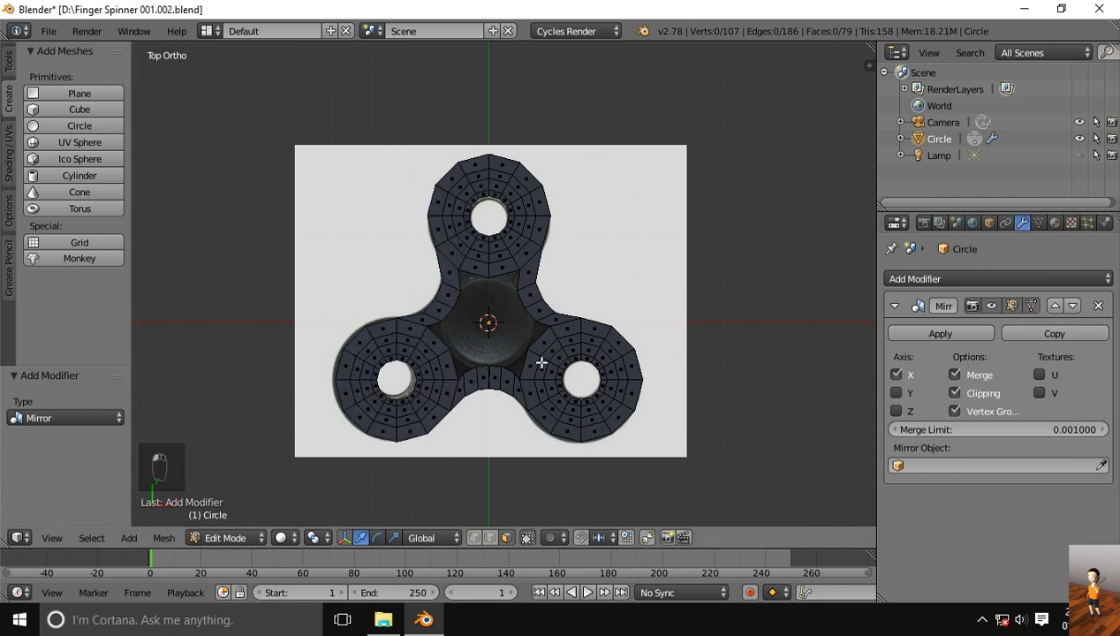
pyautogui.click(487, 536)
pyautogui.scroll(2, 510, 439)
# - Move the bottom arc's centre edge along X and slide two arc vertices onto the centre seam
pyautogui.rightClick(486, 414)
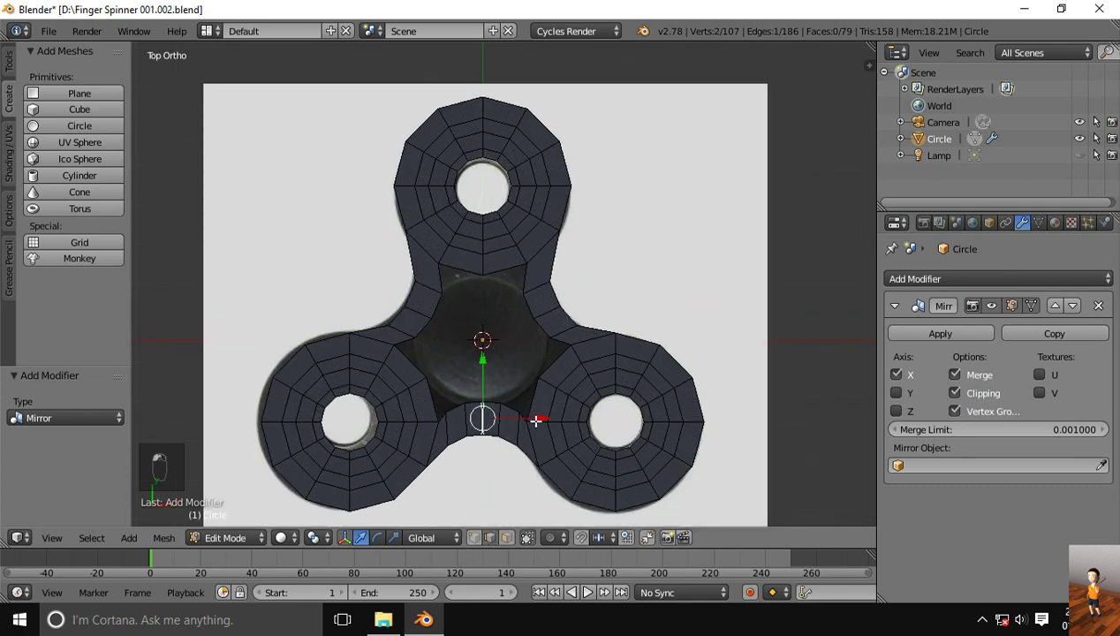
pyautogui.press('g')
pyautogui.press('x')
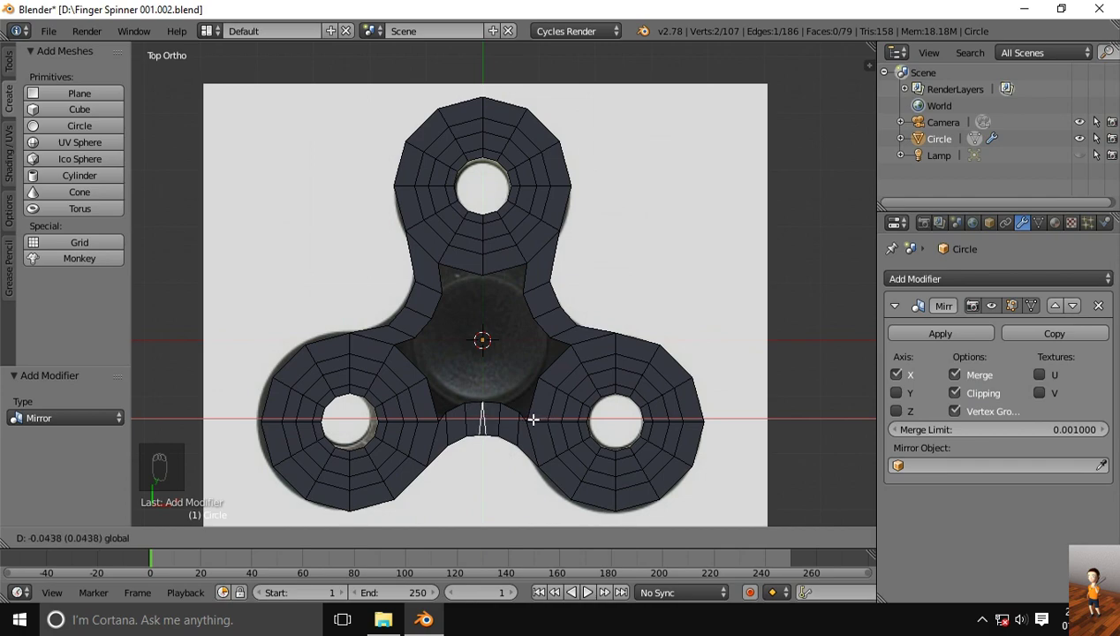
pyautogui.click(536, 419)
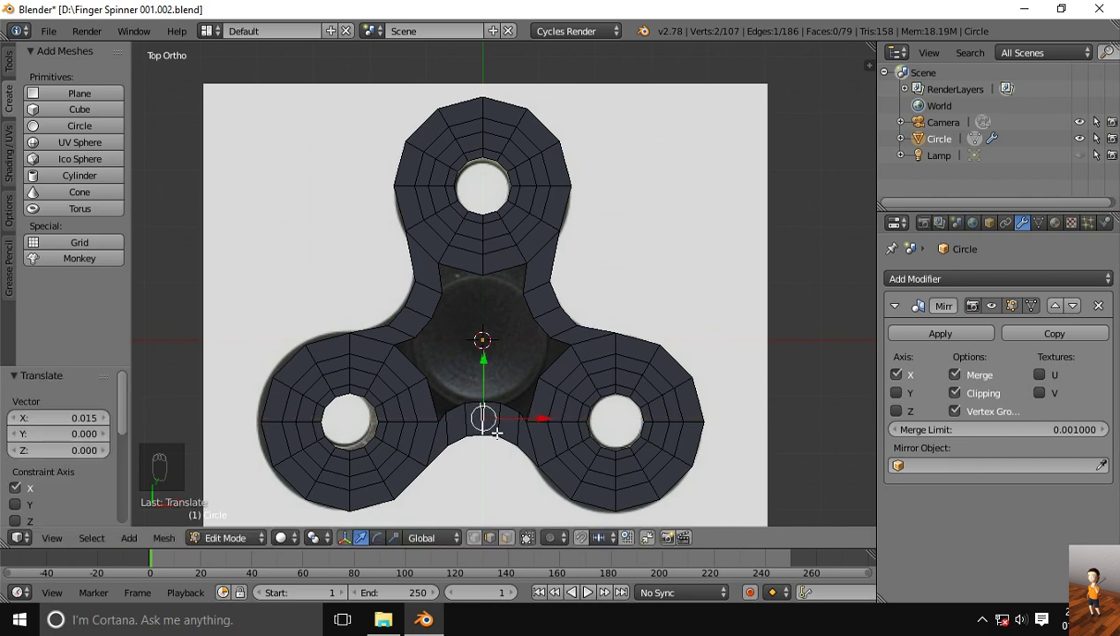
pyautogui.scroll(2, 496, 433)
pyautogui.keyDown('shift'); pyautogui.scroll(-3, 503, 397); pyautogui.keyUp('shift')
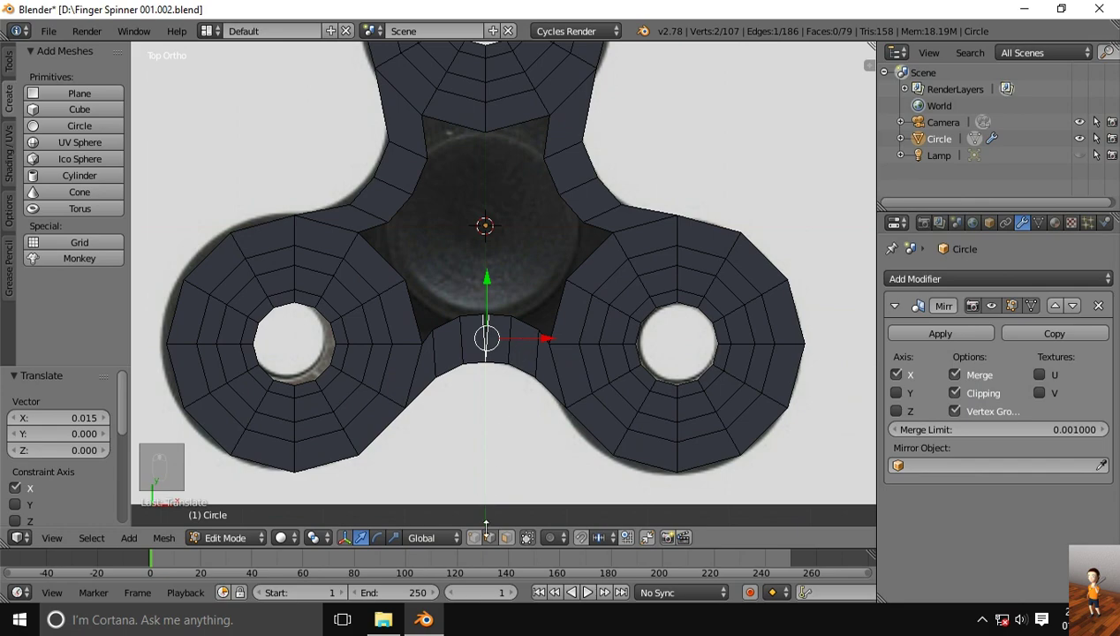
pyautogui.rightClick(493, 315)
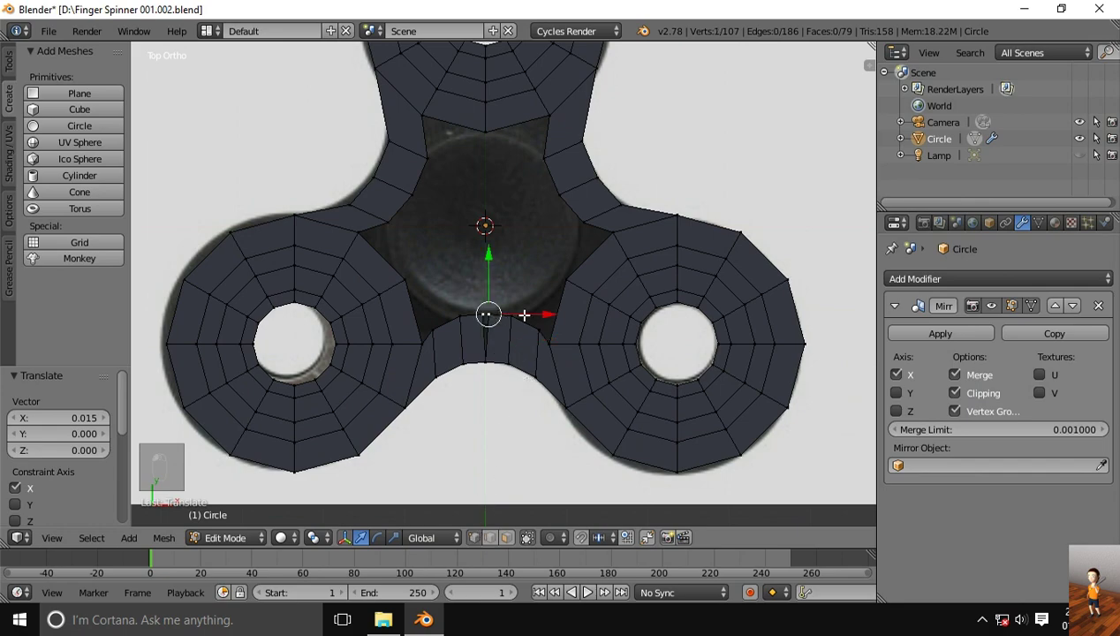
pyautogui.moveTo(524, 316); pyautogui.dragTo(530, 316)
pyautogui.rightClick(487, 362)
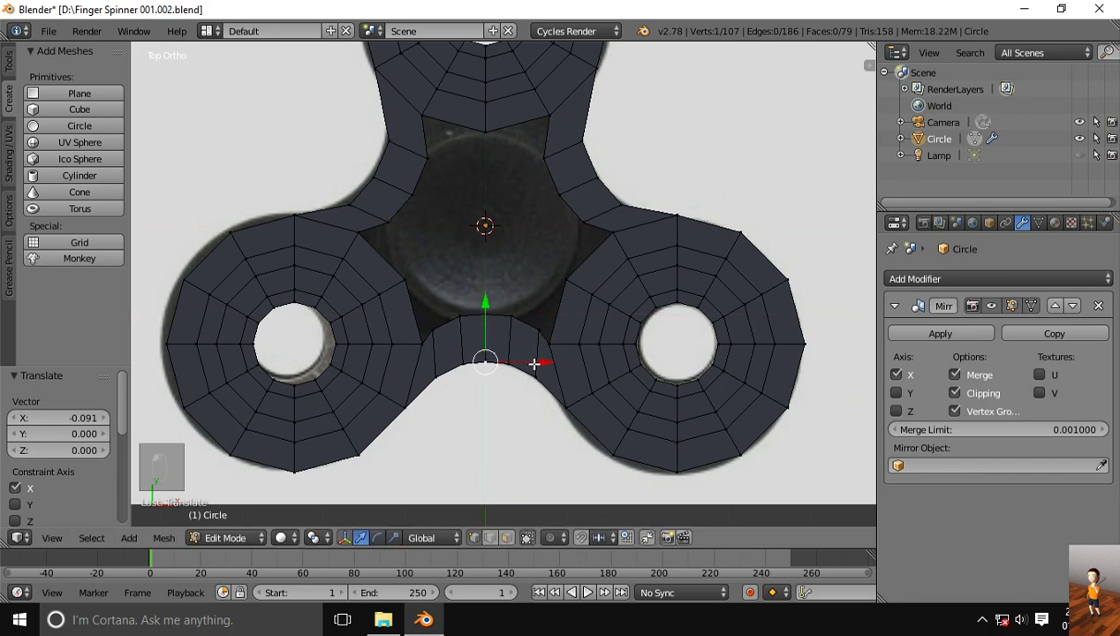
pyautogui.moveTo(534, 363)
pyautogui.mouseDown()
pyautogui.moveTo(525, 364)
pyautogui.moveTo(541, 364)
pyautogui.mouseUp()
# - Return to the top view and reposition the arc vertex onto the reference outline's curve
pyautogui.moveTo(541, 328); pyautogui.dragTo(548, 363, button='middle')
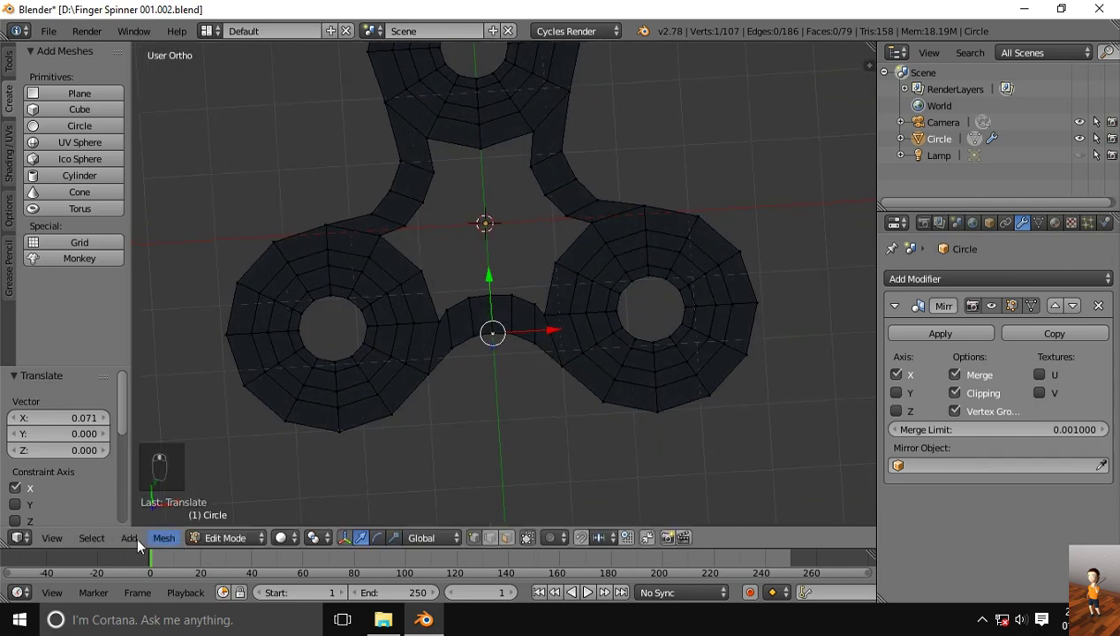
pyautogui.click(53, 538)
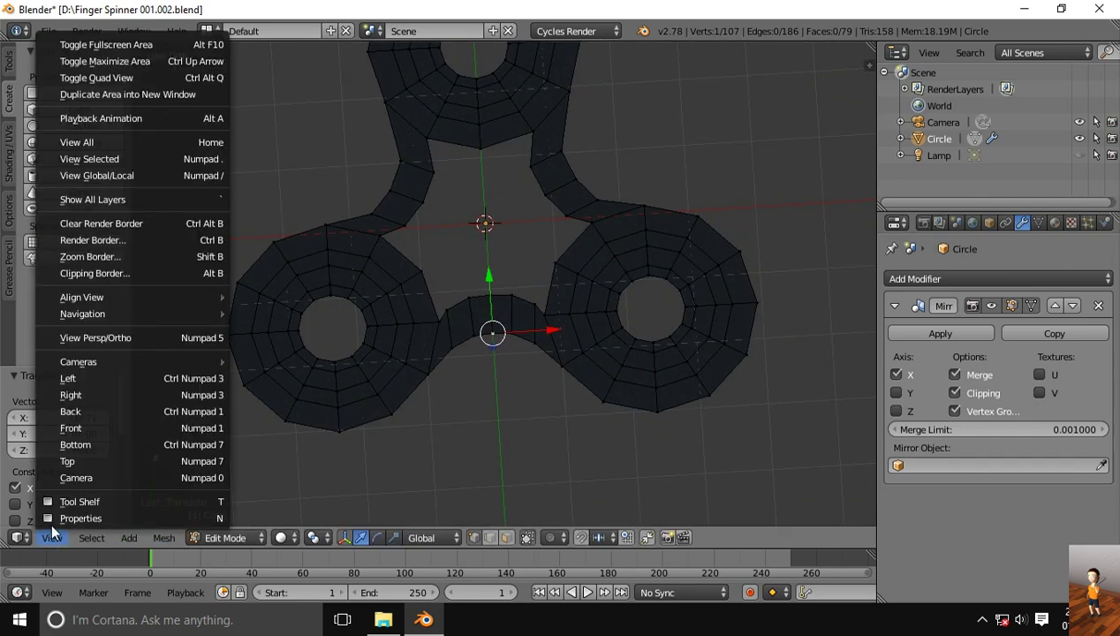
pyautogui.click(82, 458)
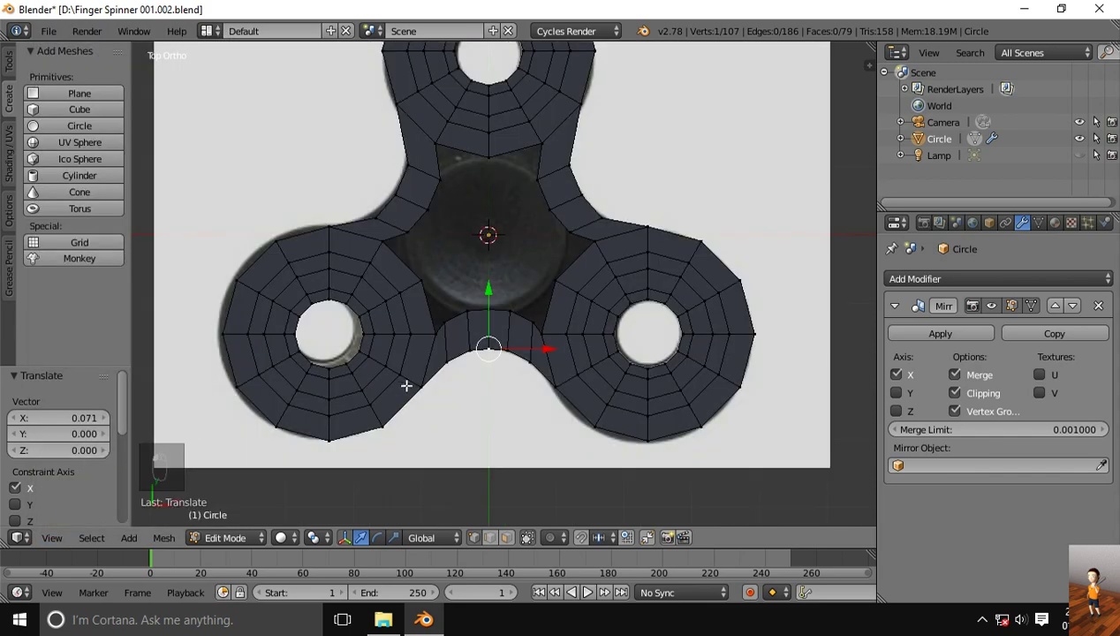
pyautogui.press('g')
pyautogui.click(570, 329)
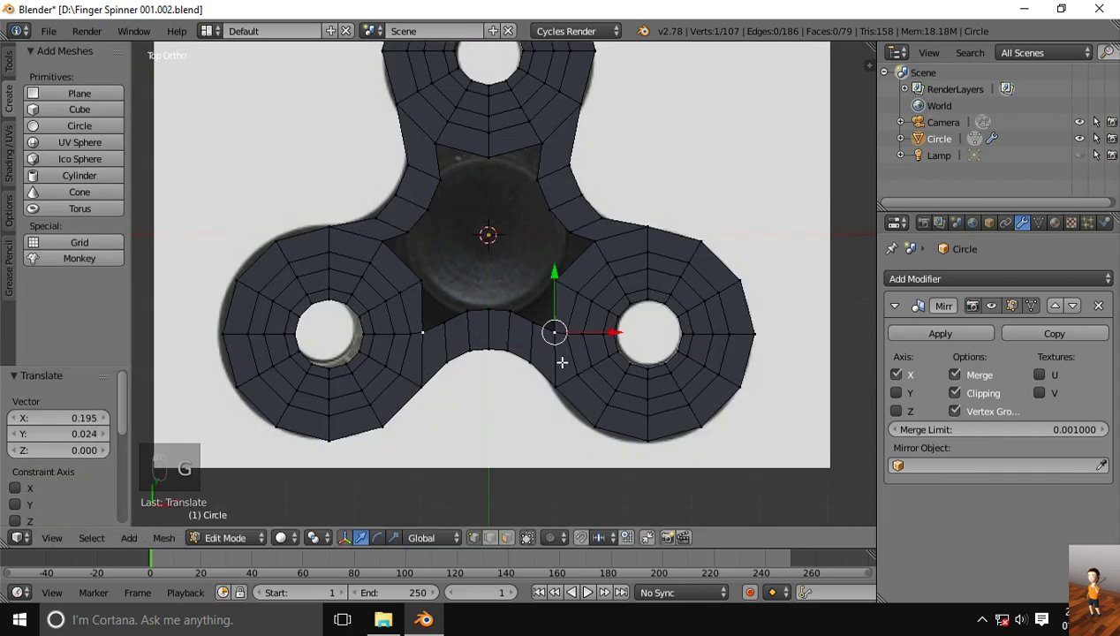
pyautogui.press('g')
pyautogui.click(554, 388)
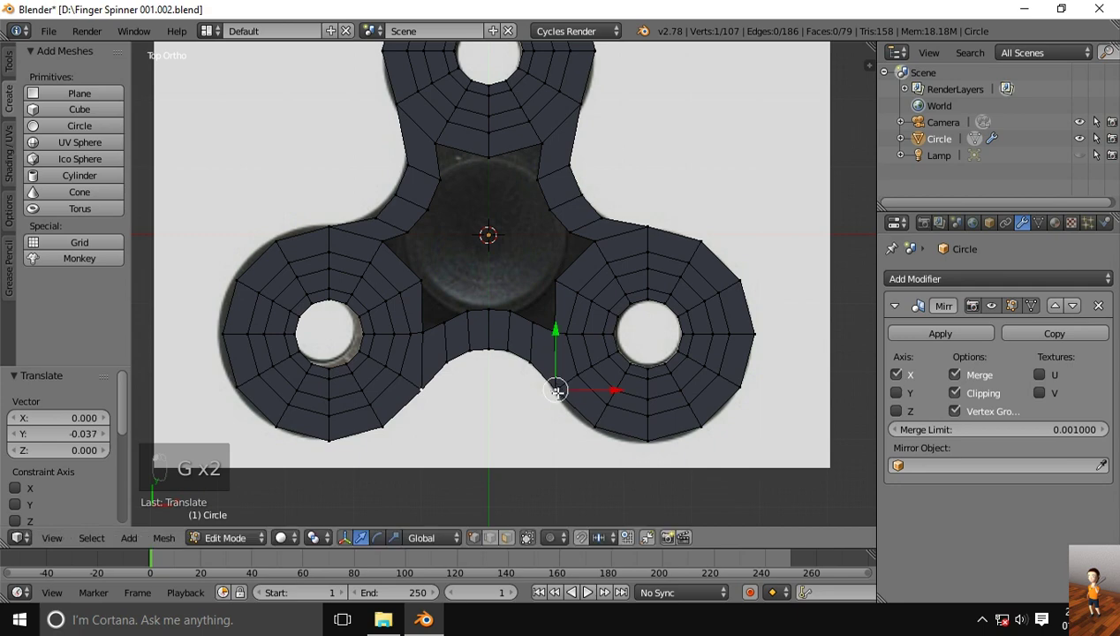
pyautogui.press('g')
pyautogui.click(596, 427)
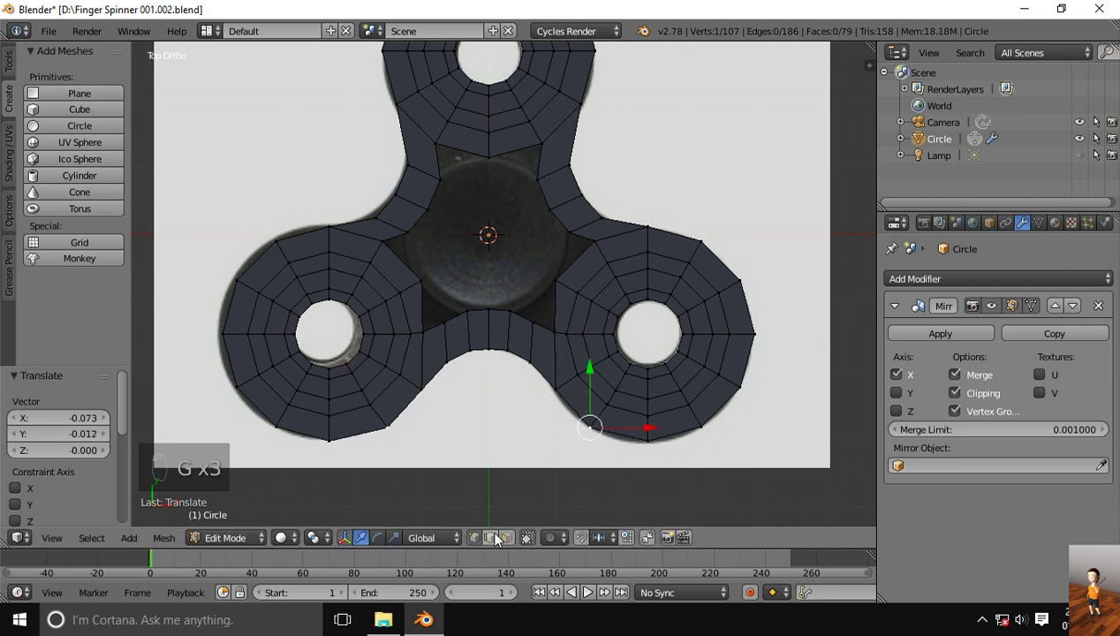
# - Extrude the edge chain under the hub upward toward the hub
pyautogui.keyDown('shift'); pyautogui.rightClick(529, 316); pyautogui.keyUp('shift')
pyautogui.keyDown('shift'); pyautogui.rightClick(514, 314); pyautogui.keyUp('shift')
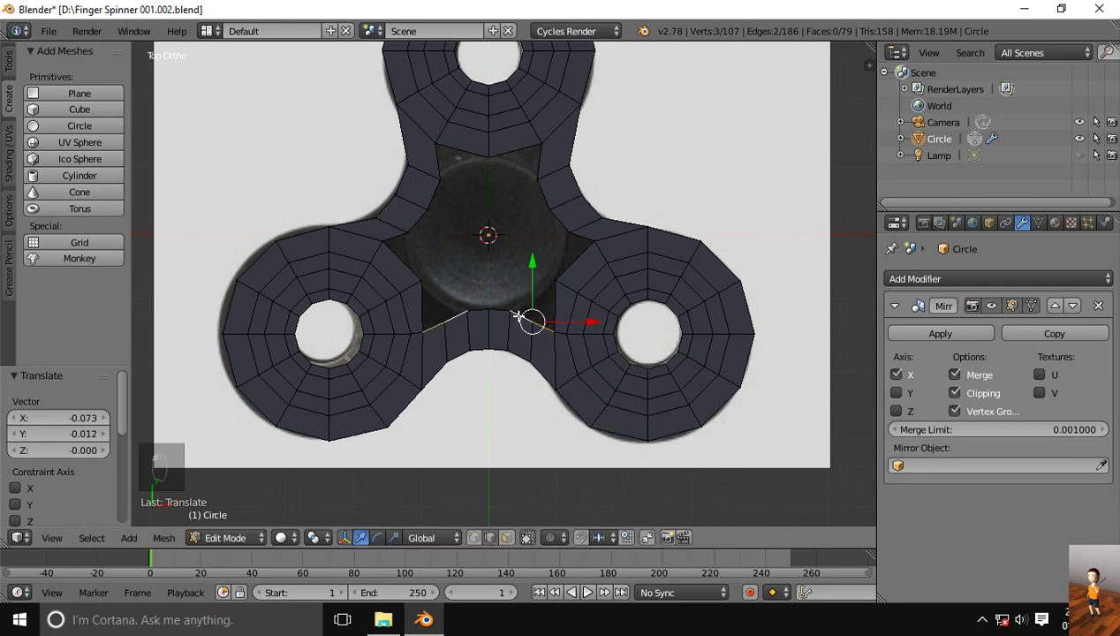
pyautogui.keyDown('shift'); pyautogui.rightClick(501, 310); pyautogui.keyUp('shift')
pyautogui.press('e')
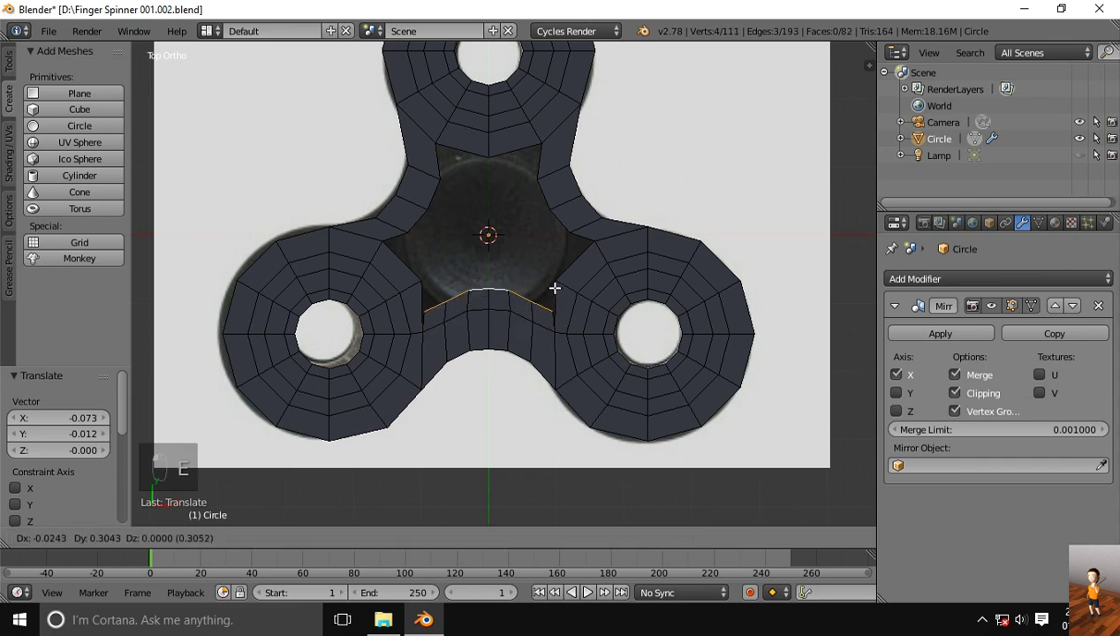
pyautogui.click(555, 260)
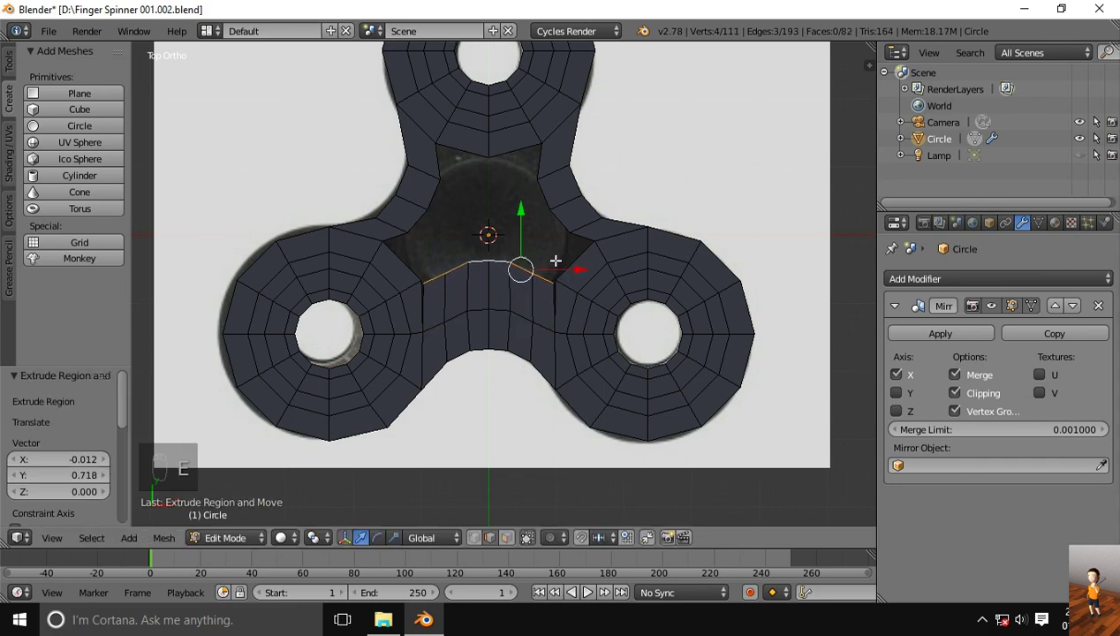
# - Merge two vertices on the central gap's border into one with Alt+M
pyautogui.rightClick(554, 280)
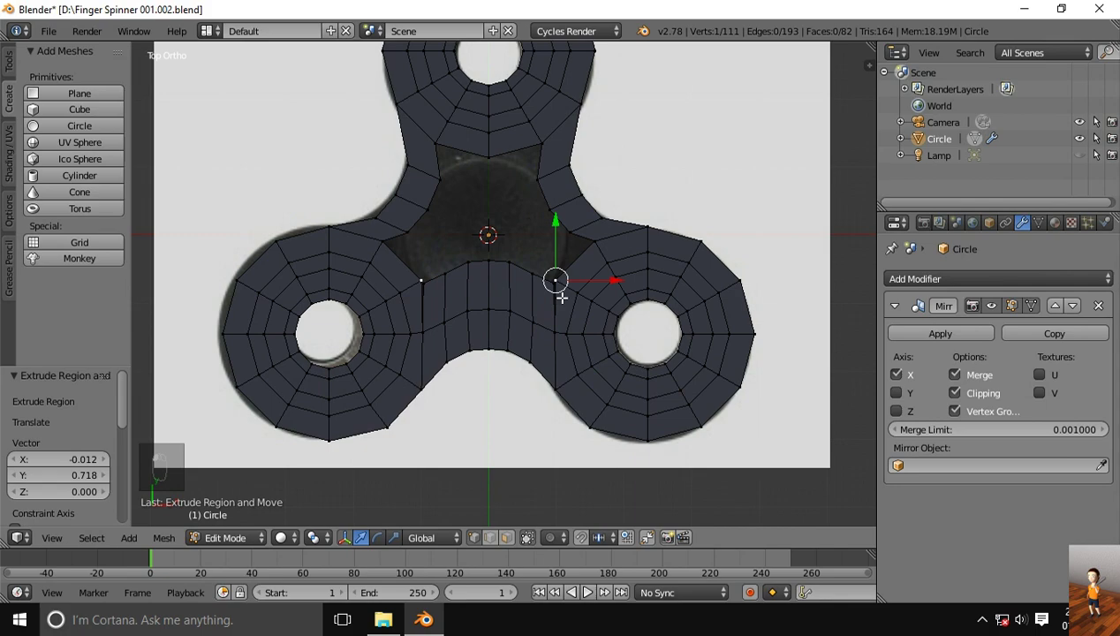
pyautogui.keyDown('shift'); pyautogui.rightClick(423, 281); pyautogui.keyUp('shift')
pyautogui.hotkey('alt', 'm')
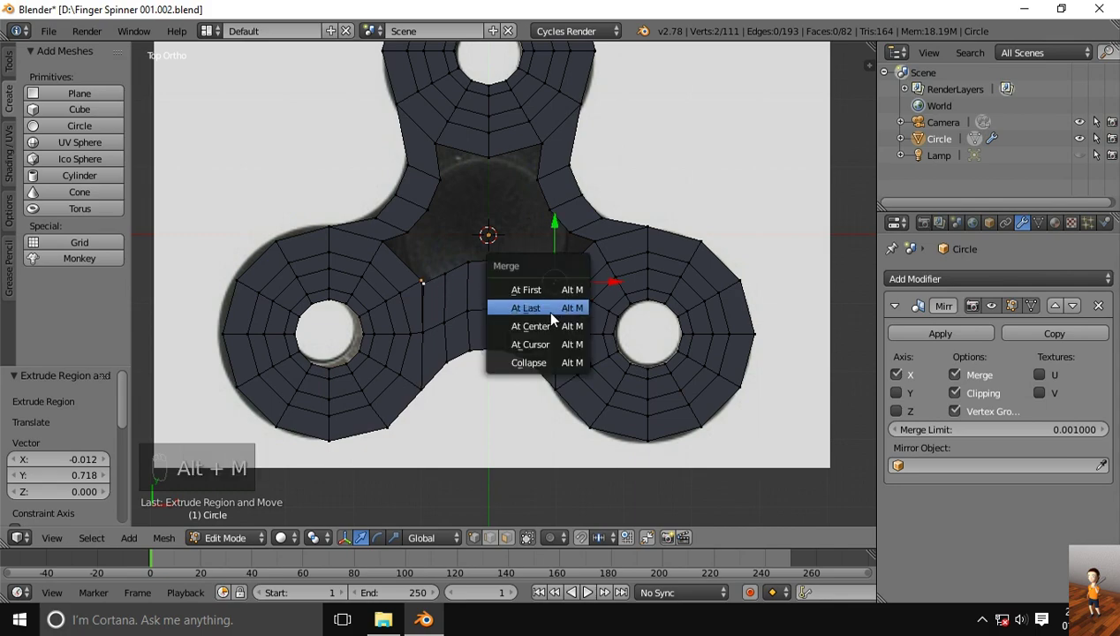
pyautogui.click(545, 292)
pyautogui.keyDown('shift'); pyautogui.moveTo(575, 290); pyautogui.dragTo(585, 347, button='middle'); pyautogui.keyUp('shift')
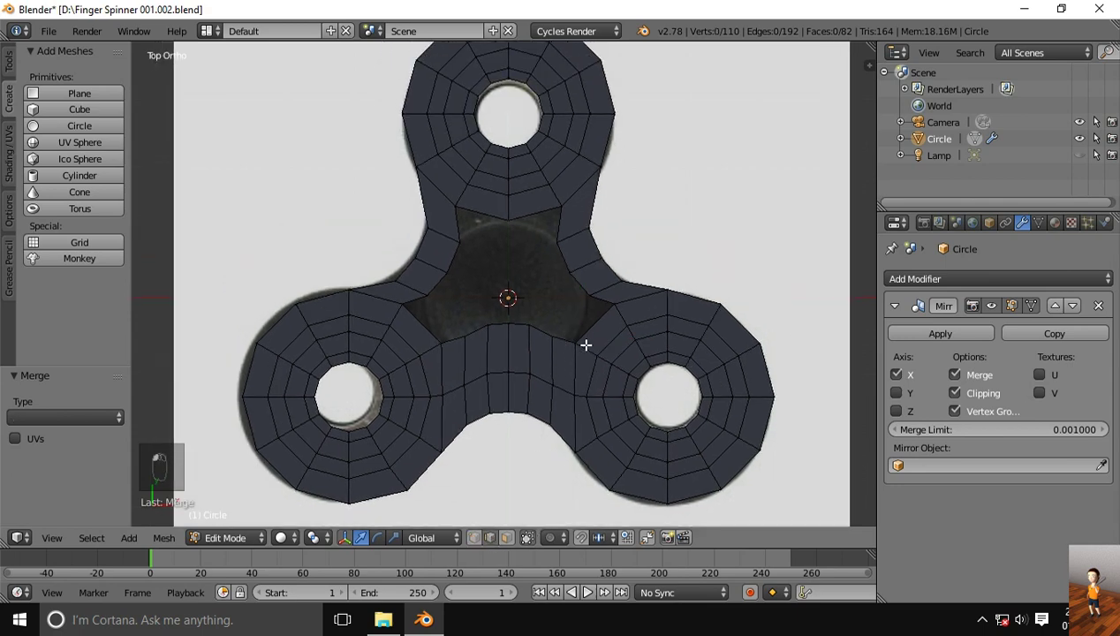
# - Extrude the gap's lower border edges into the gap and nudge the chain's end vertex
pyautogui.rightClick(570, 339)
pyautogui.keyDown('shift'); pyautogui.rightClick(523, 325); pyautogui.keyUp('shift')
pyautogui.keyDown('shift'); pyautogui.rightClick(516, 323); pyautogui.keyUp('shift')
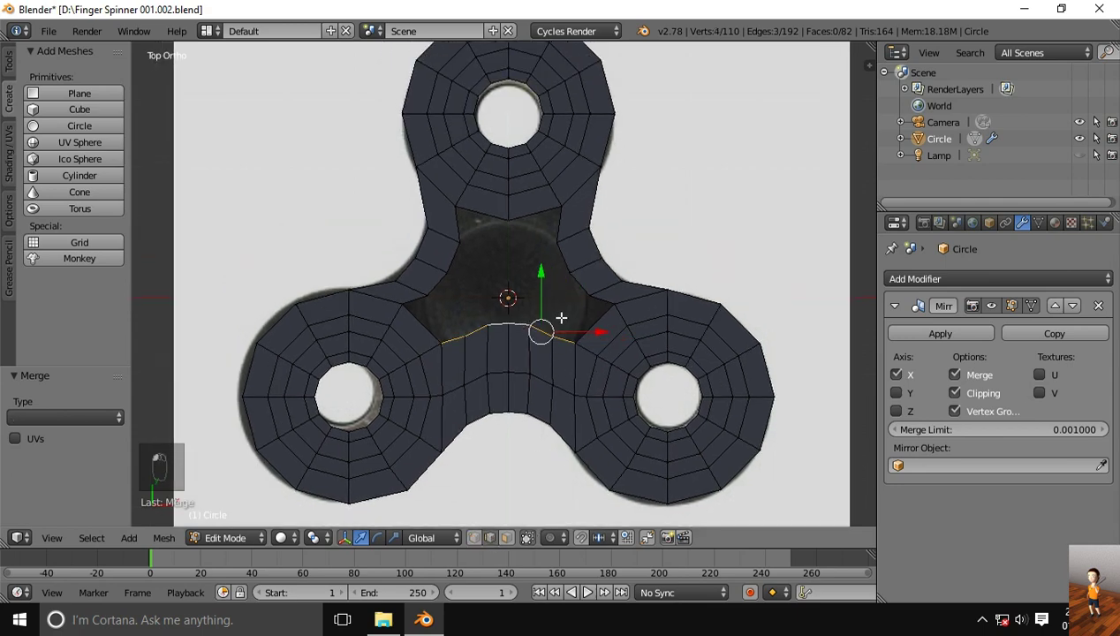
pyautogui.press('e')
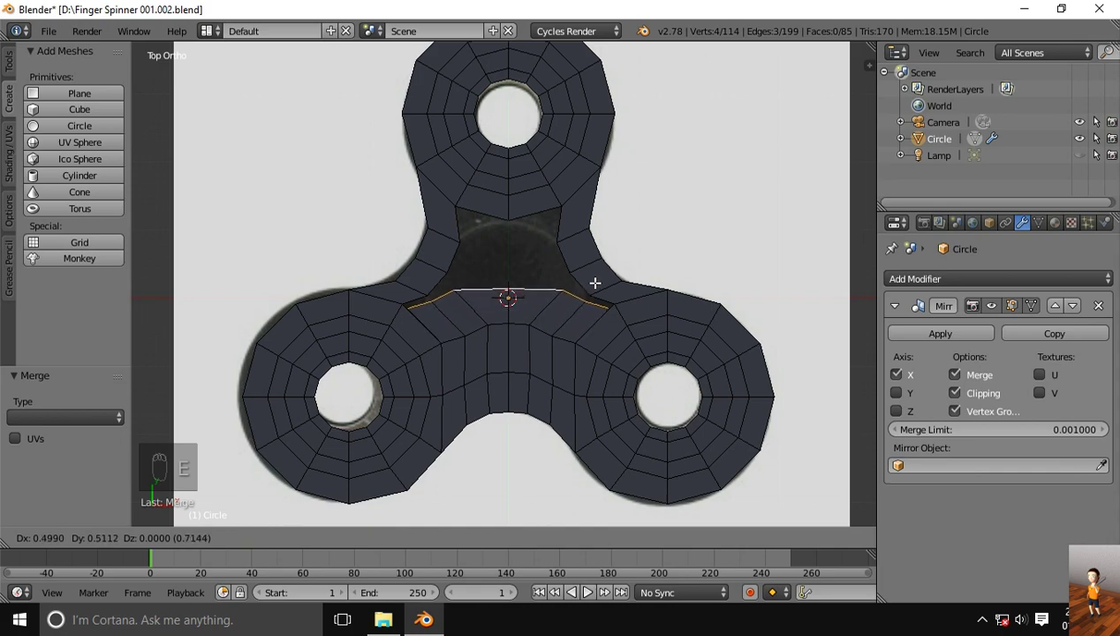
pyautogui.click(596, 283)
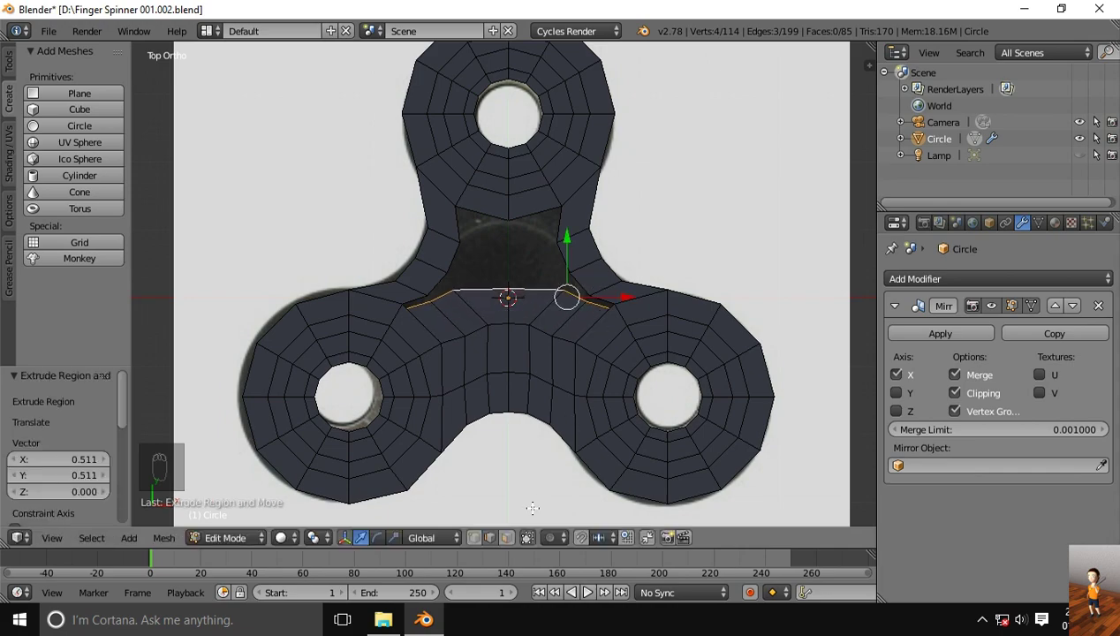
pyautogui.scroll(1, 607, 440)
pyautogui.scroll(1, 627, 406)
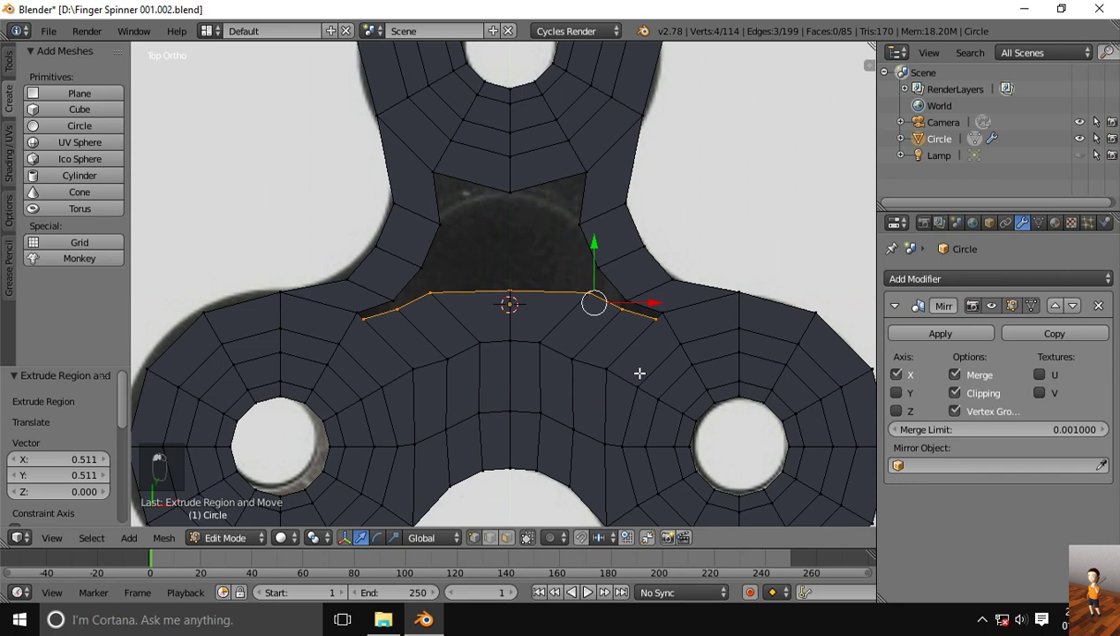
pyautogui.rightClick(601, 350)
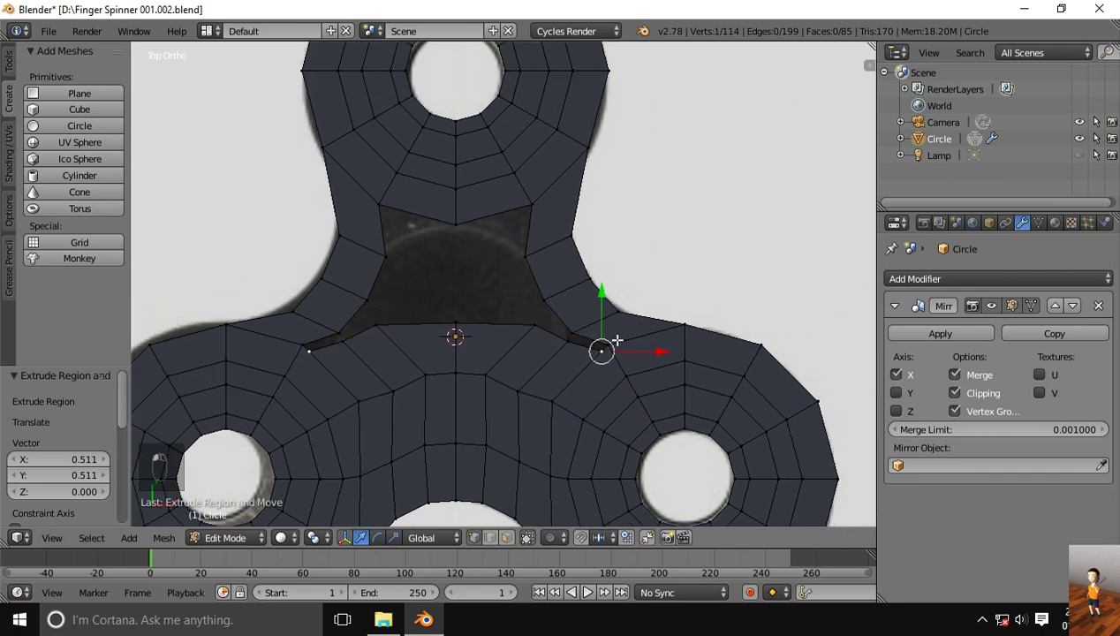
pyautogui.moveTo(601, 351); pyautogui.dragTo(608, 344)
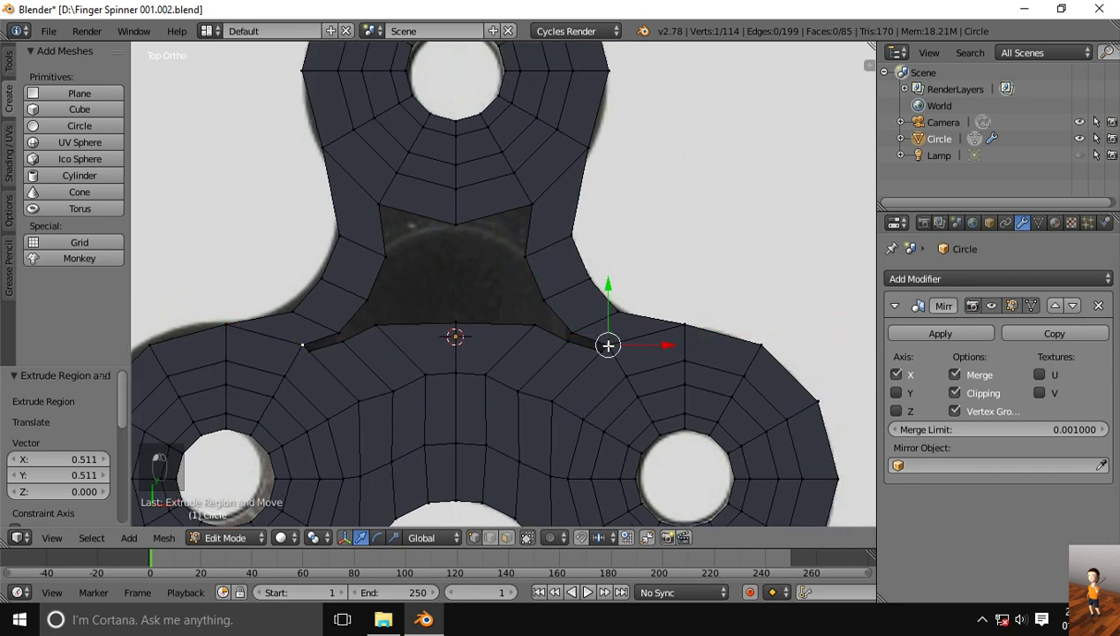
# - Merge the notch vertices at the last-selected vertex to close the notch corner
pyautogui.click(490, 536)
pyautogui.rightClick(605, 339)
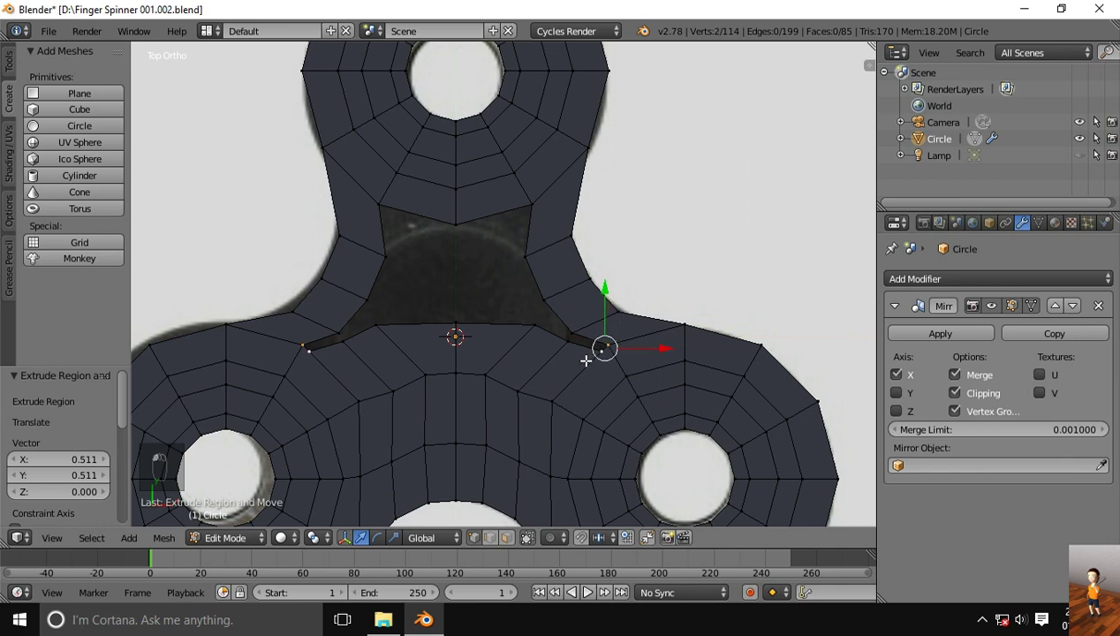
pyautogui.hotkey('alt', 'm')
pyautogui.click(571, 372)
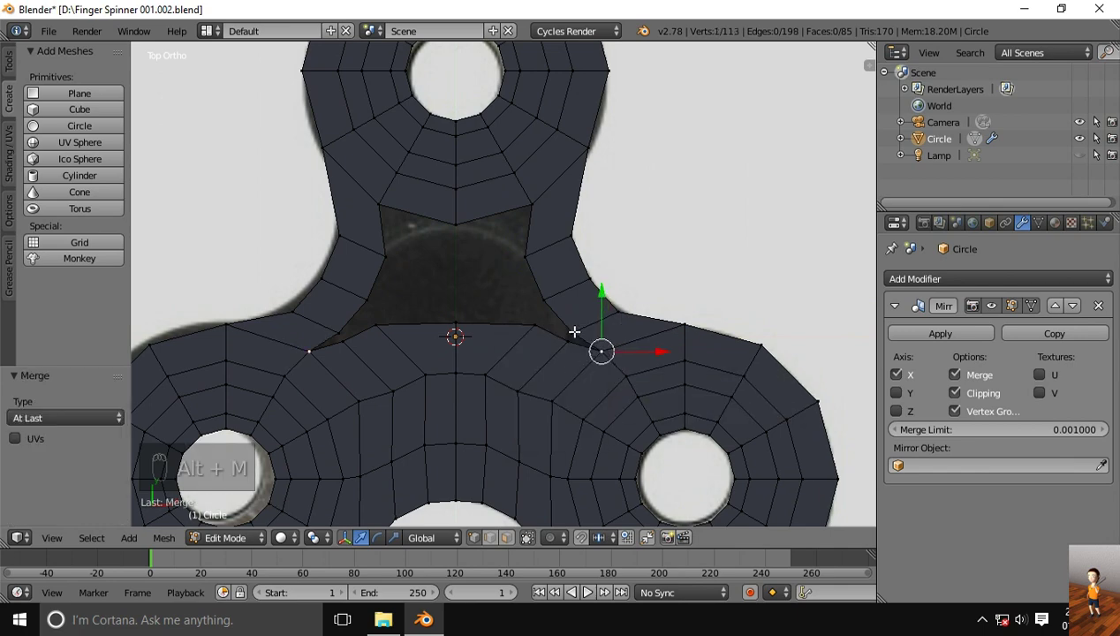
pyautogui.press('g')
pyautogui.click(557, 345)
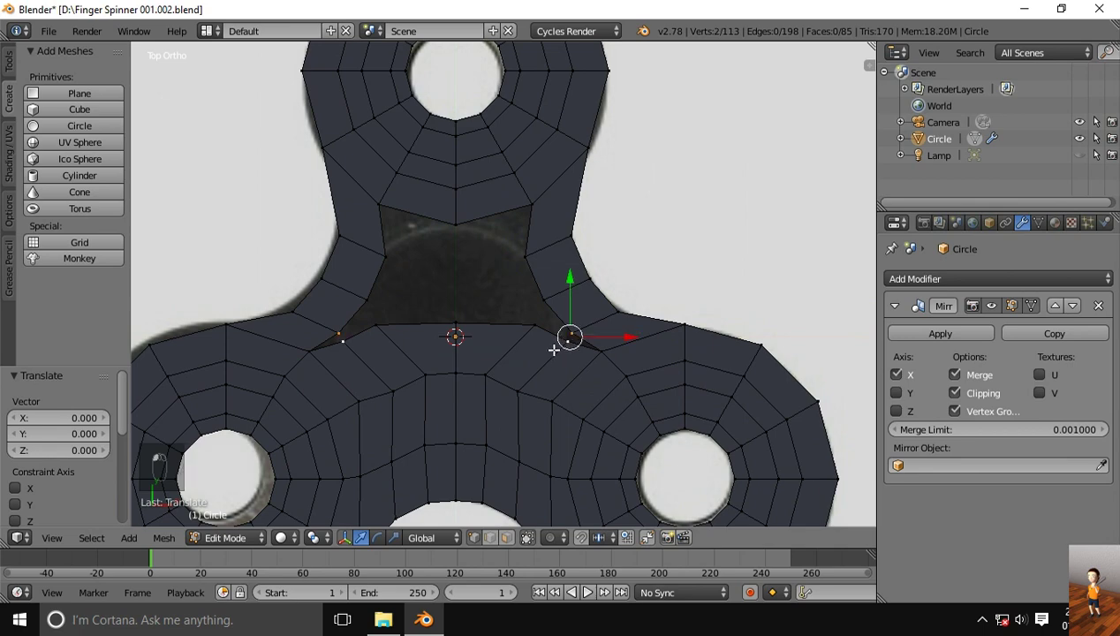
pyautogui.hotkey('alt', 'm')
pyautogui.click(553, 349)
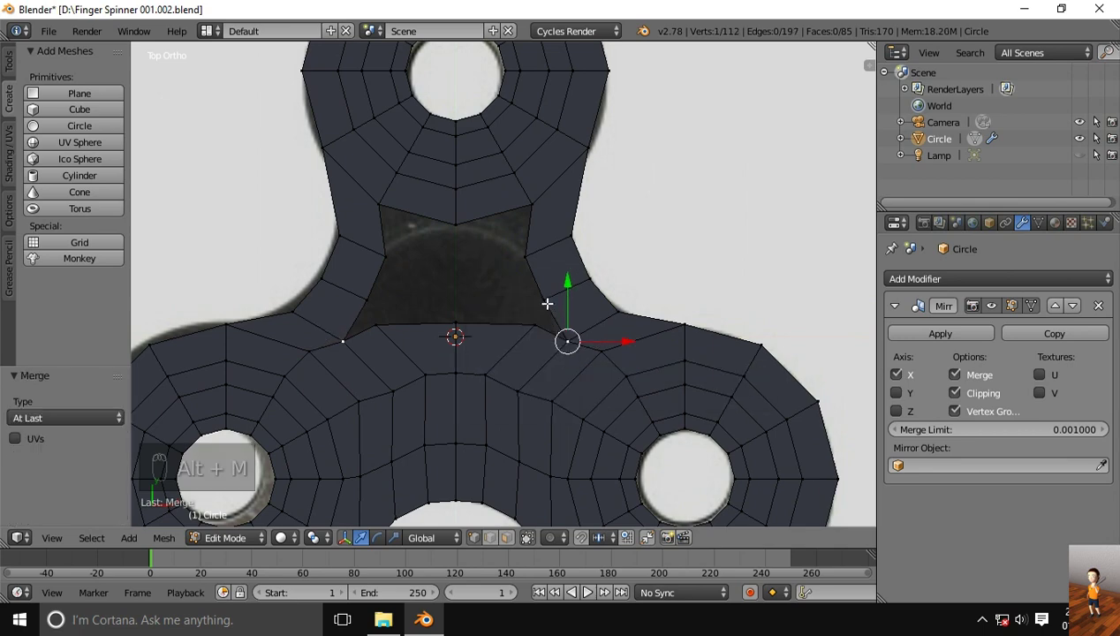
pyautogui.rightClick(545, 301)
pyautogui.keyDown('shift'); pyautogui.rightClick(536, 325); pyautogui.keyUp('shift')
pyautogui.hotkey('alt', 'm')
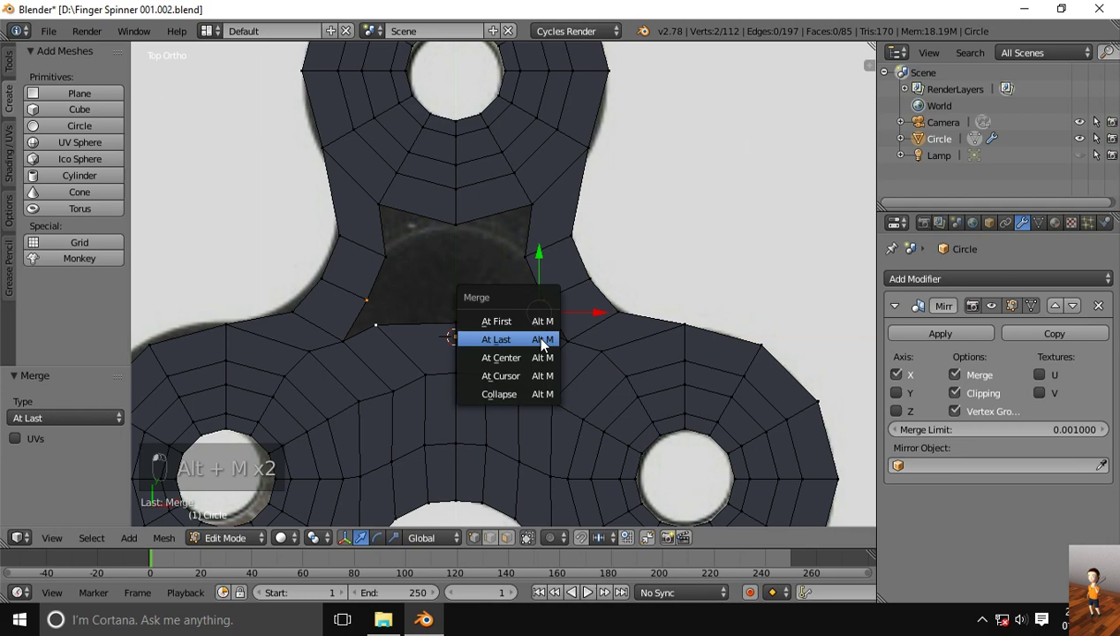
pyautogui.click(535, 335)
# - Extrude the remaining gap's bottom edge upward and reposition its right end vertex
pyautogui.keyDown('shift'); pyautogui.moveTo(537, 335); pyautogui.dragTo(589, 331, button='middle'); pyautogui.keyUp('shift')
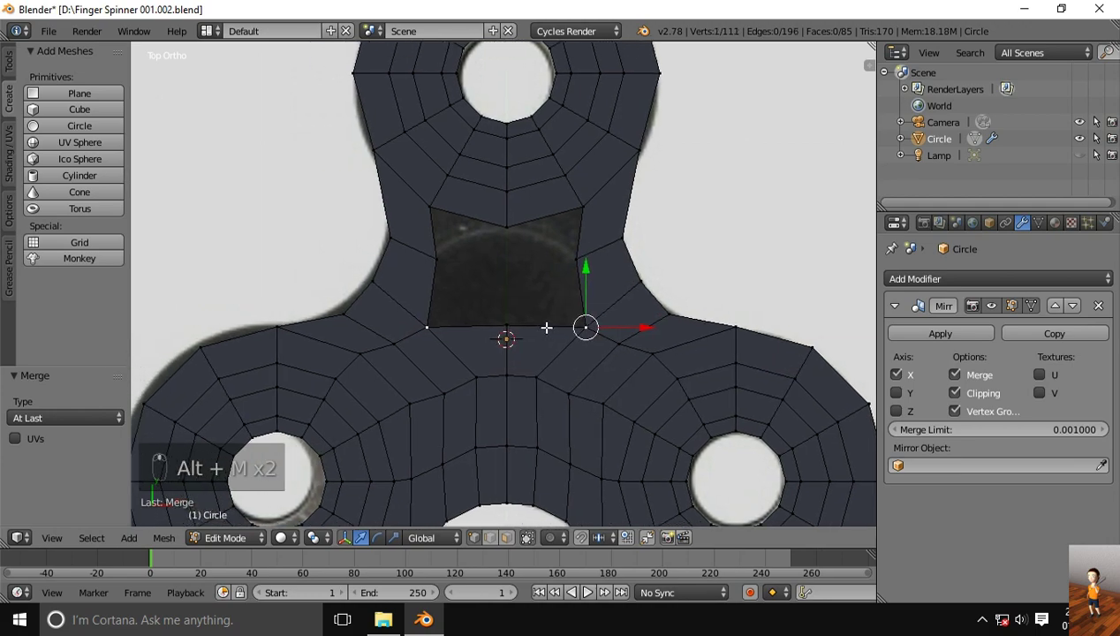
pyautogui.click(488, 536)
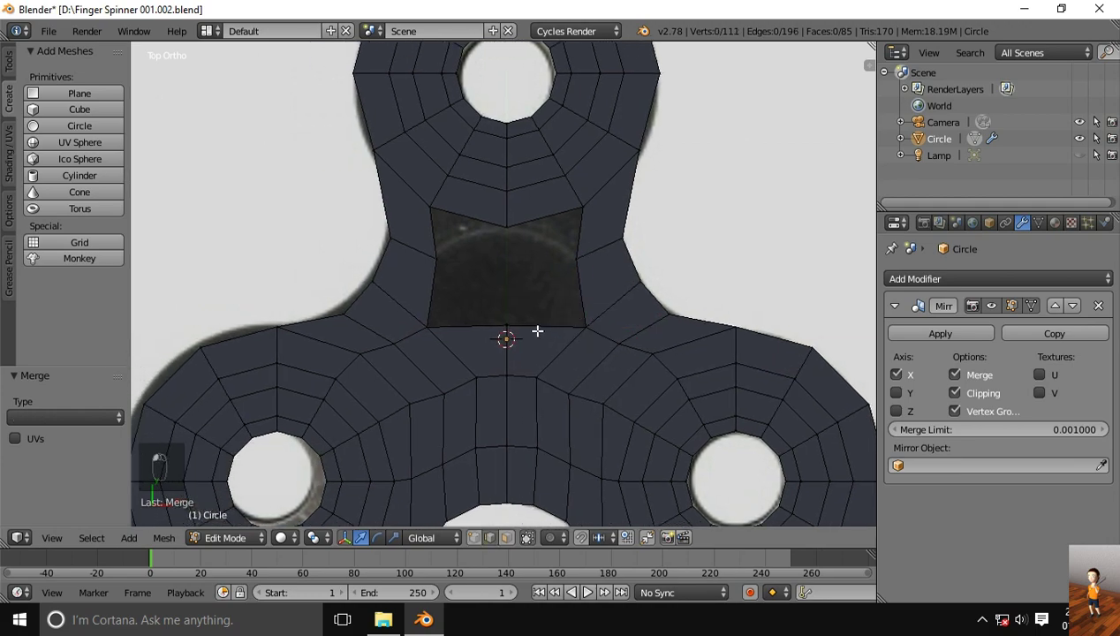
pyautogui.rightClick(536, 325)
pyautogui.press('e')
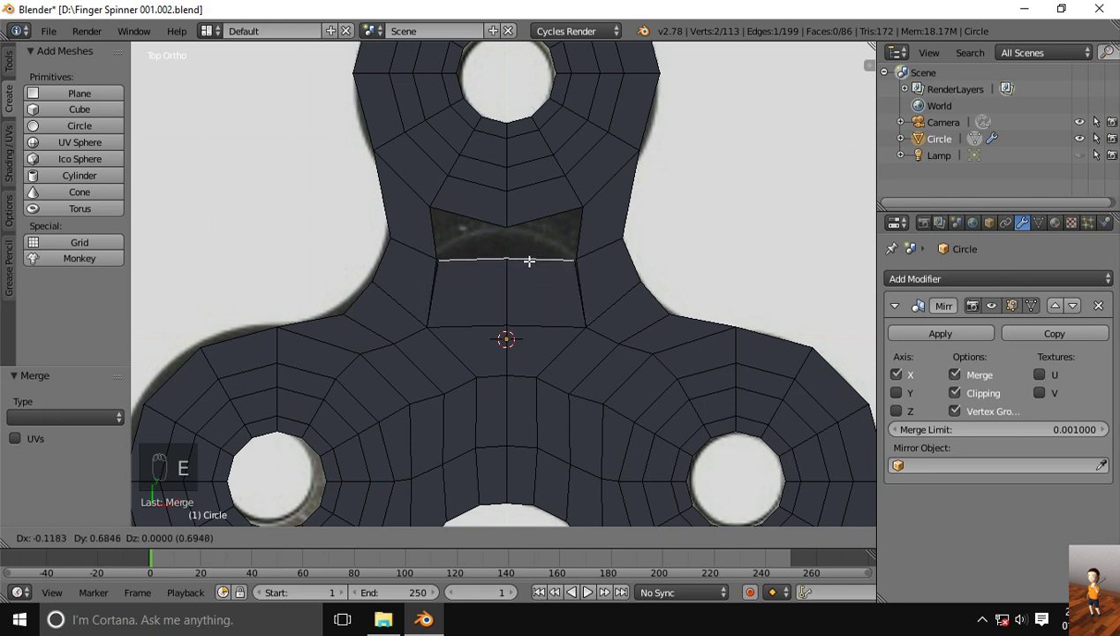
pyautogui.click(529, 260)
pyautogui.click(473, 538)
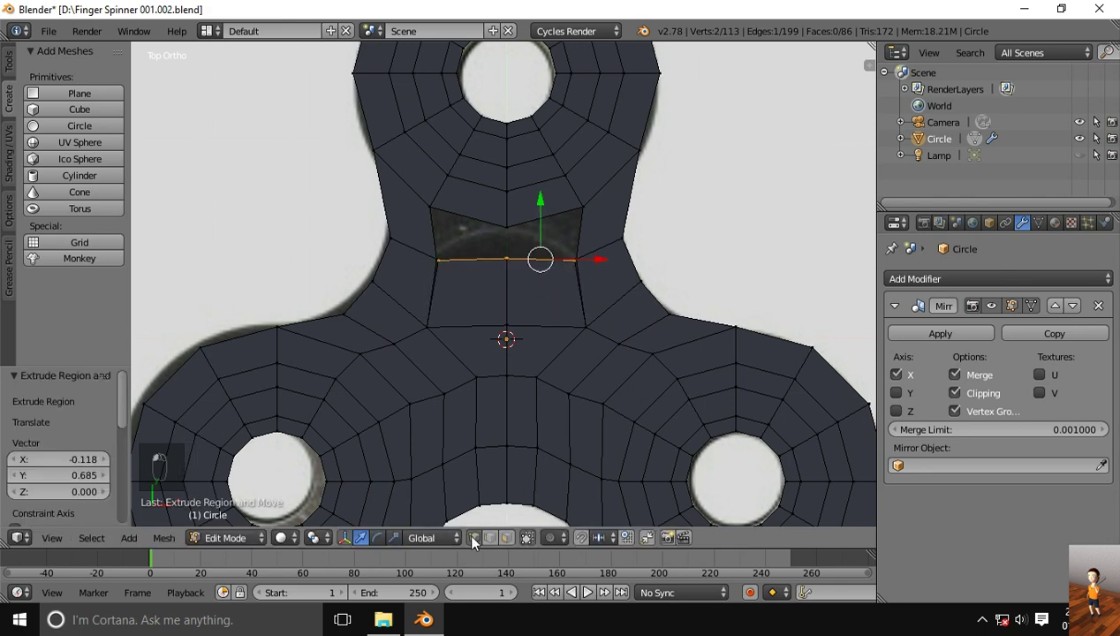
pyautogui.rightClick(576, 256)
pyautogui.press('g')
pyautogui.click(566, 267)
# - Merge the new end vertex with the corner vertex at their centre
pyautogui.scroll(1, 554, 287)
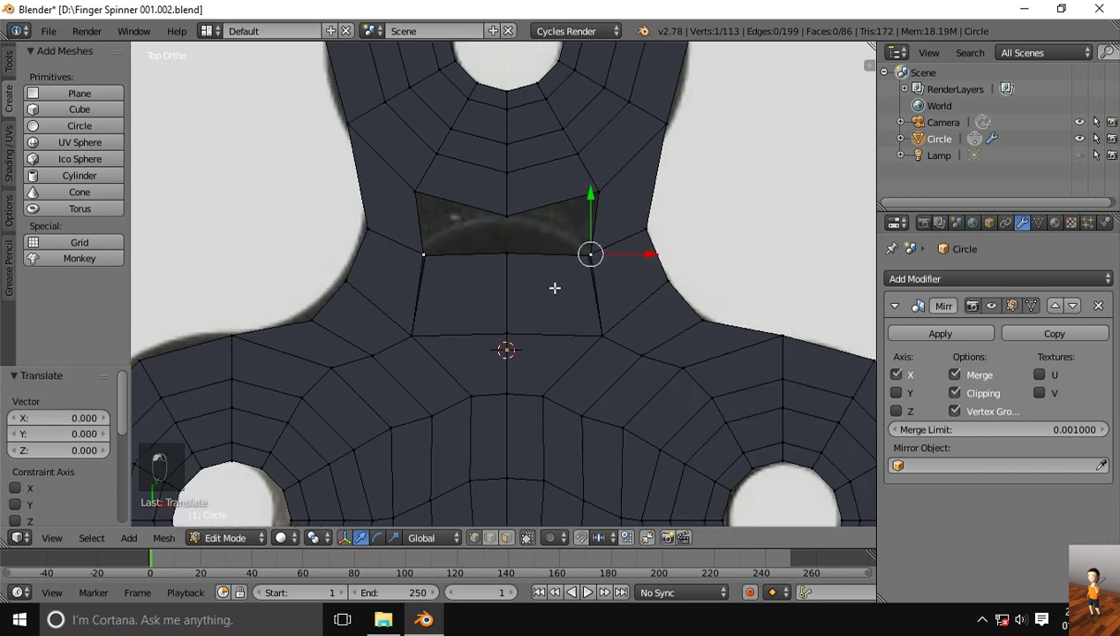
pyautogui.scroll(2, 554, 288)
pyautogui.keyDown('shift'); pyautogui.moveTo(647, 286); pyautogui.dragTo(580, 318, button='middle'); pyautogui.keyUp('shift')
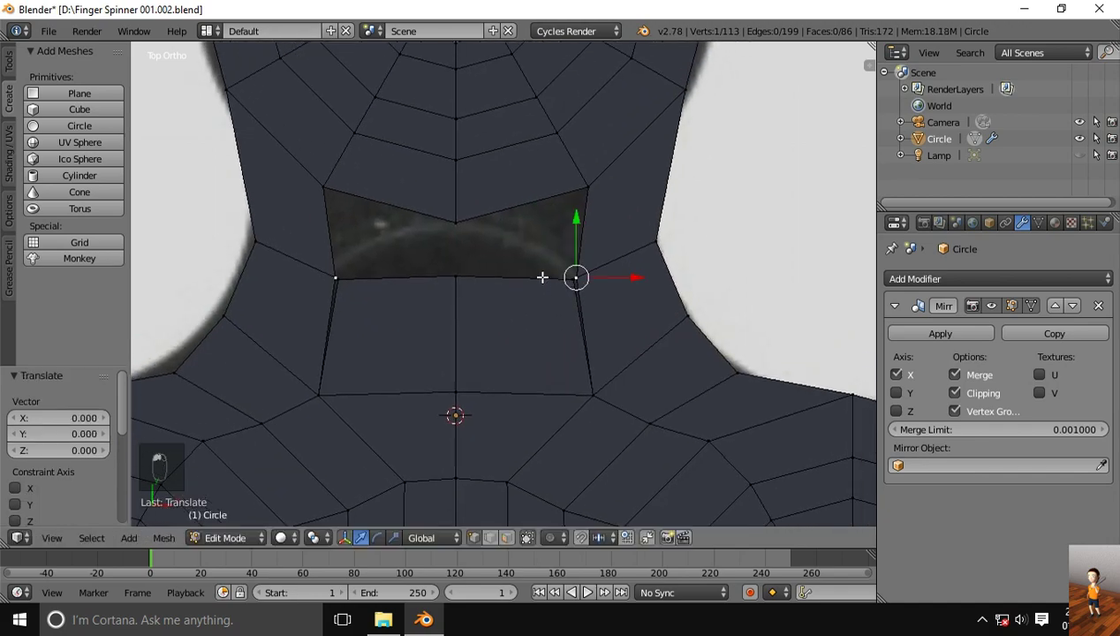
pyautogui.keyDown('shift'); pyautogui.rightClick(554, 286); pyautogui.keyUp('shift')
pyautogui.hotkey('alt', 'm')
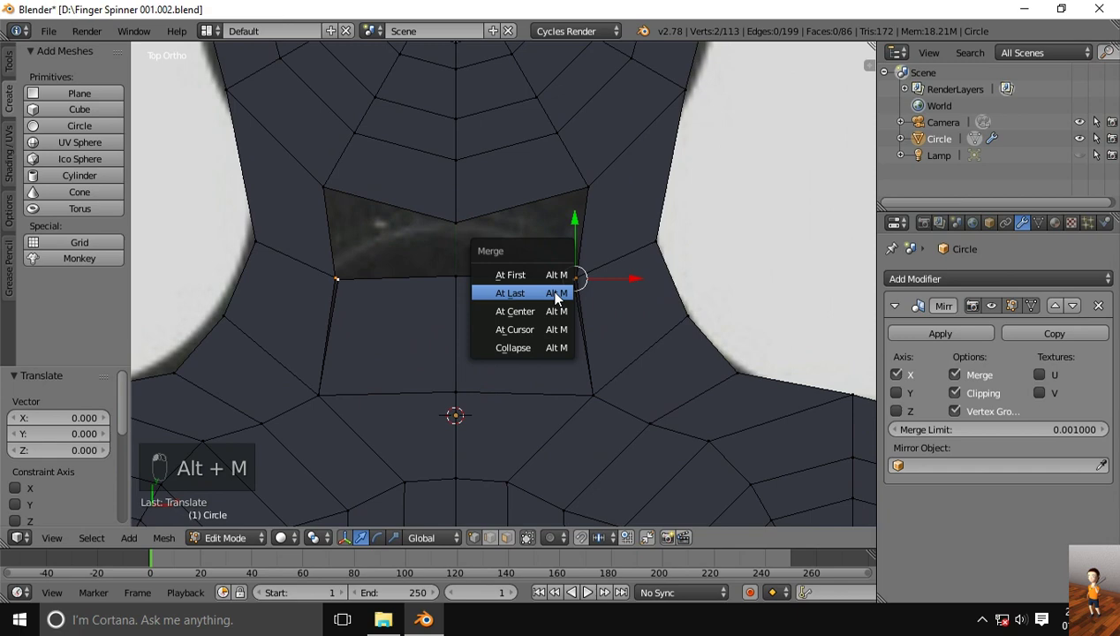
pyautogui.click(540, 309)
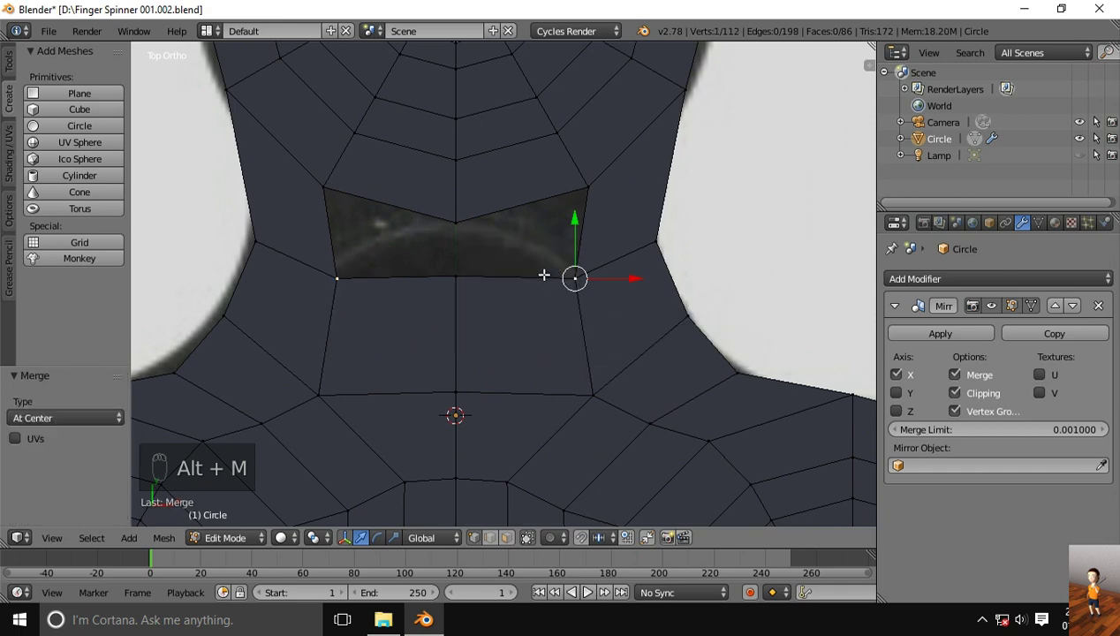
# - Select the last gap's bottom, side and top edges and fill it with a face
pyautogui.rightClick(508, 314)
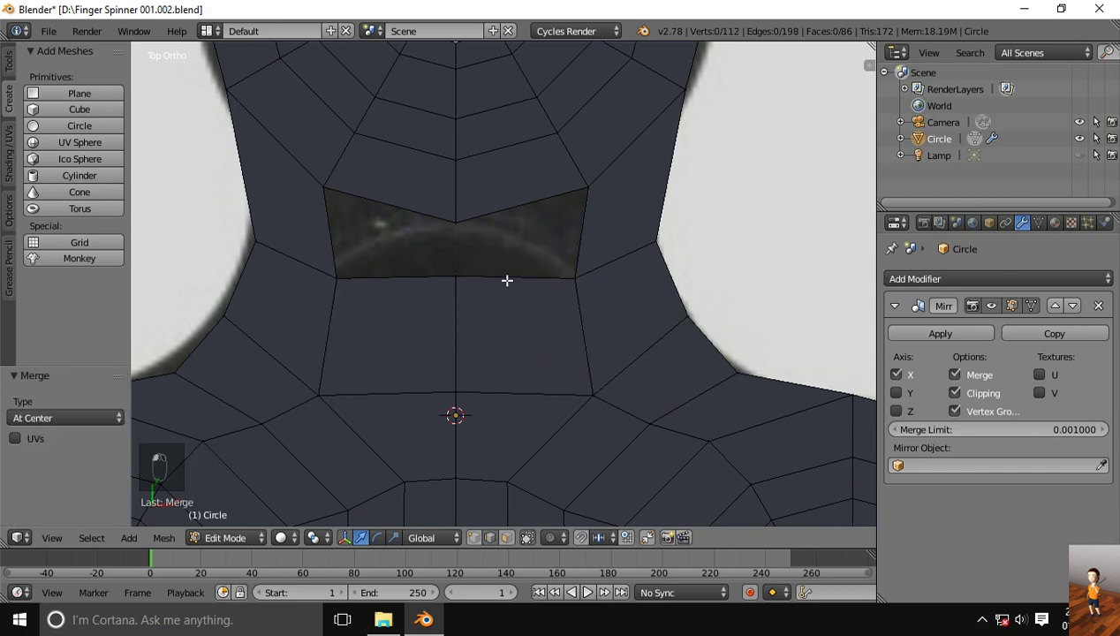
pyautogui.rightClick(507, 280)
pyautogui.keyDown('shift'); pyautogui.click(512, 209); pyautogui.keyUp('shift')
pyautogui.keyDown('shift'); pyautogui.rightClick(580, 227); pyautogui.keyUp('shift')
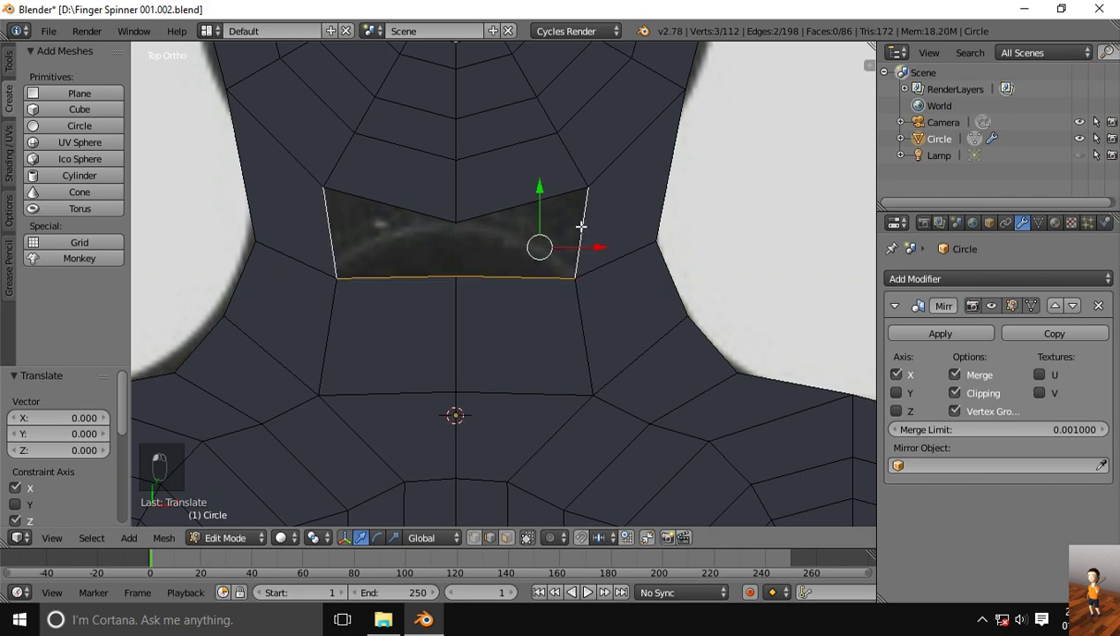
pyautogui.keyDown('shift'); pyautogui.rightClick(515, 209); pyautogui.keyUp('shift')
pyautogui.press('f')
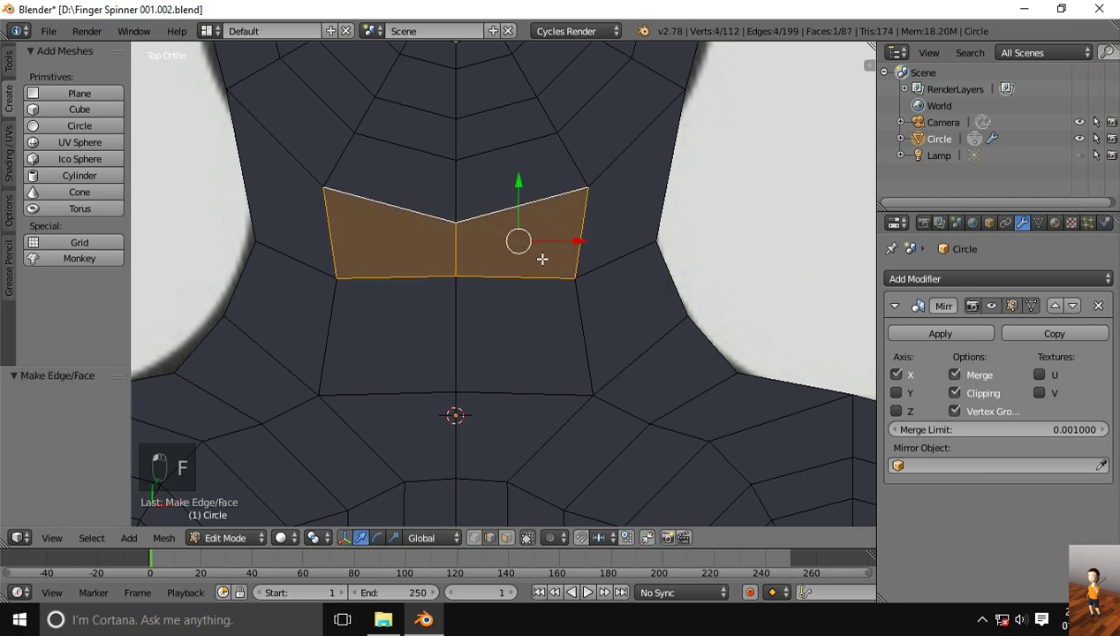
pyautogui.scroll(-5, 540, 319)
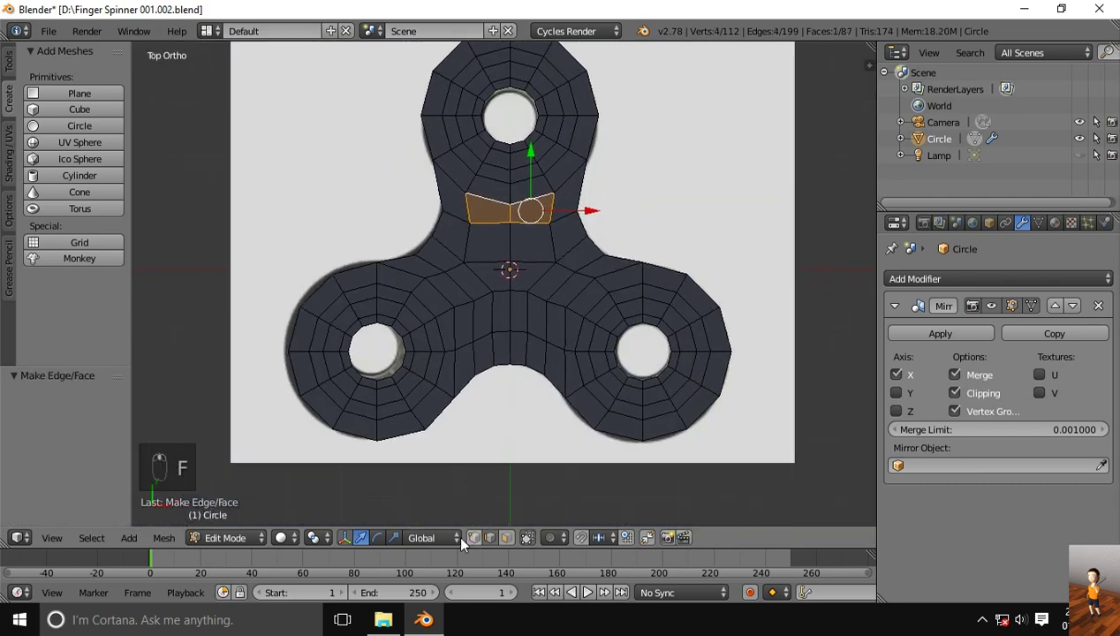
# - Move the vertex near the spinner centre repeatedly until it sits smoothly by the hub
pyautogui.rightClick(519, 244)
pyautogui.press('g')
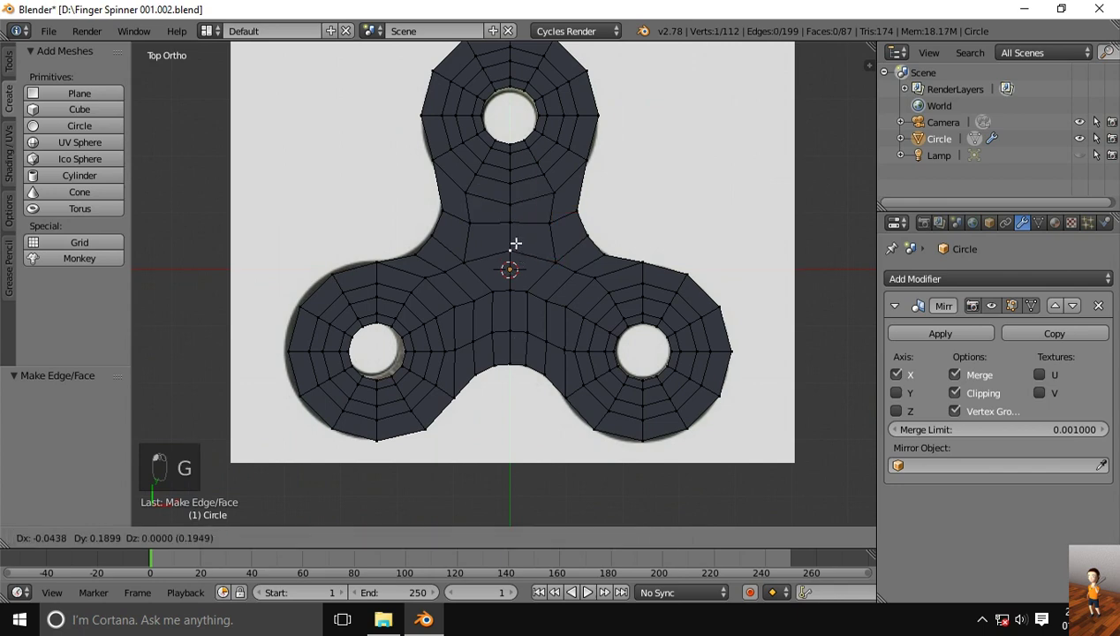
pyautogui.click(467, 260)
pyautogui.press('g')
pyautogui.click(473, 251)
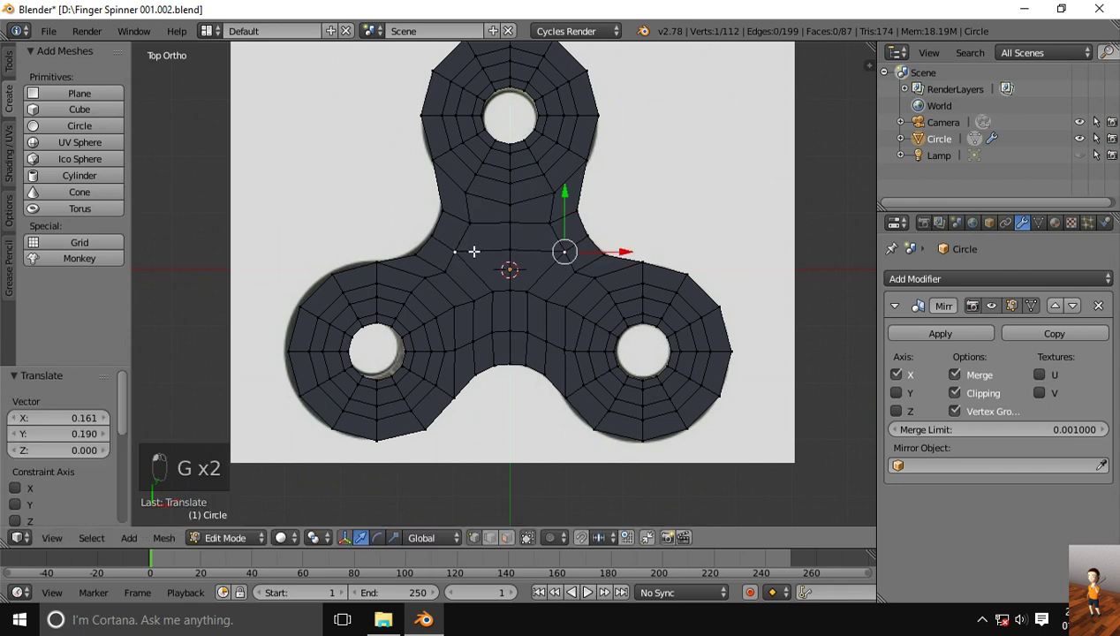
pyautogui.press('g')
pyautogui.click(545, 262)
pyautogui.press('g')
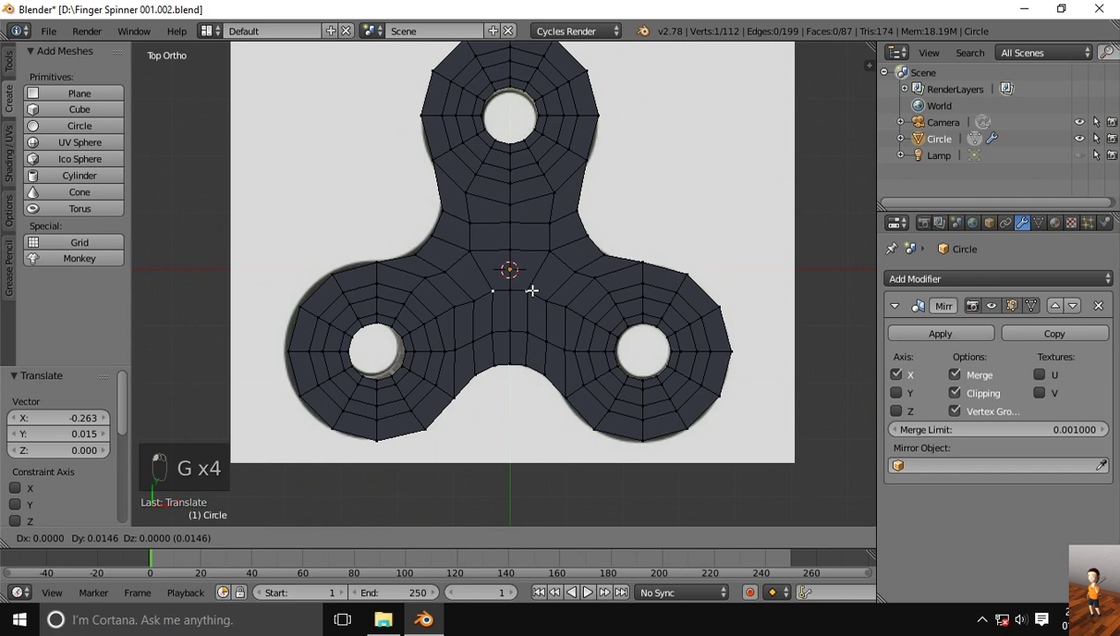
pyautogui.click(534, 278)
pyautogui.press('g')
pyautogui.click(548, 293)
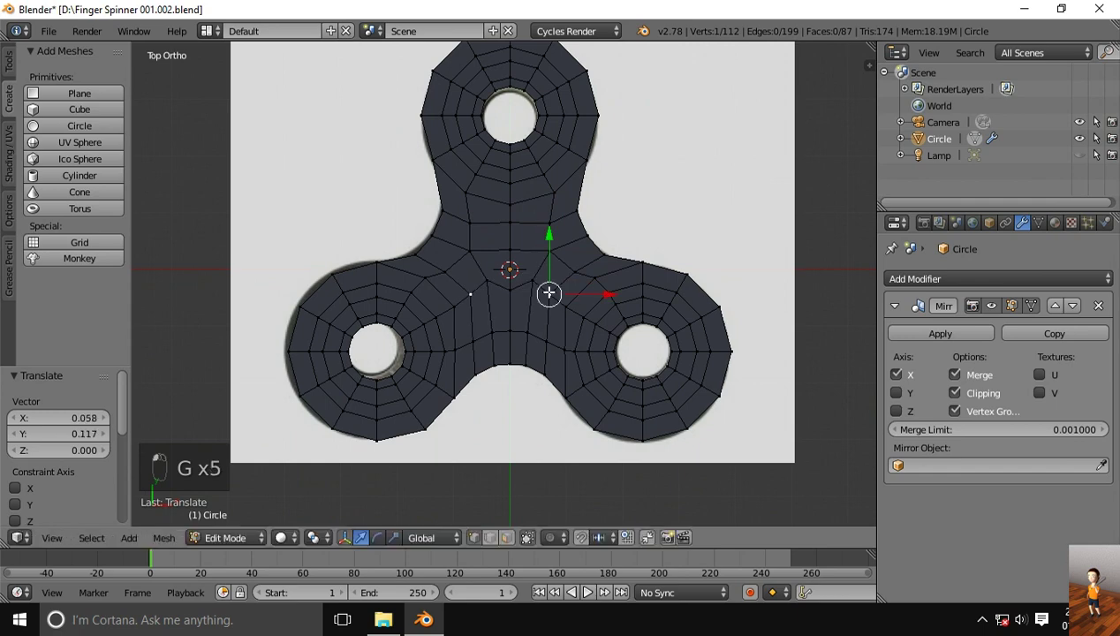
pyautogui.press('g')
pyautogui.click(569, 300)
pyautogui.press('g')
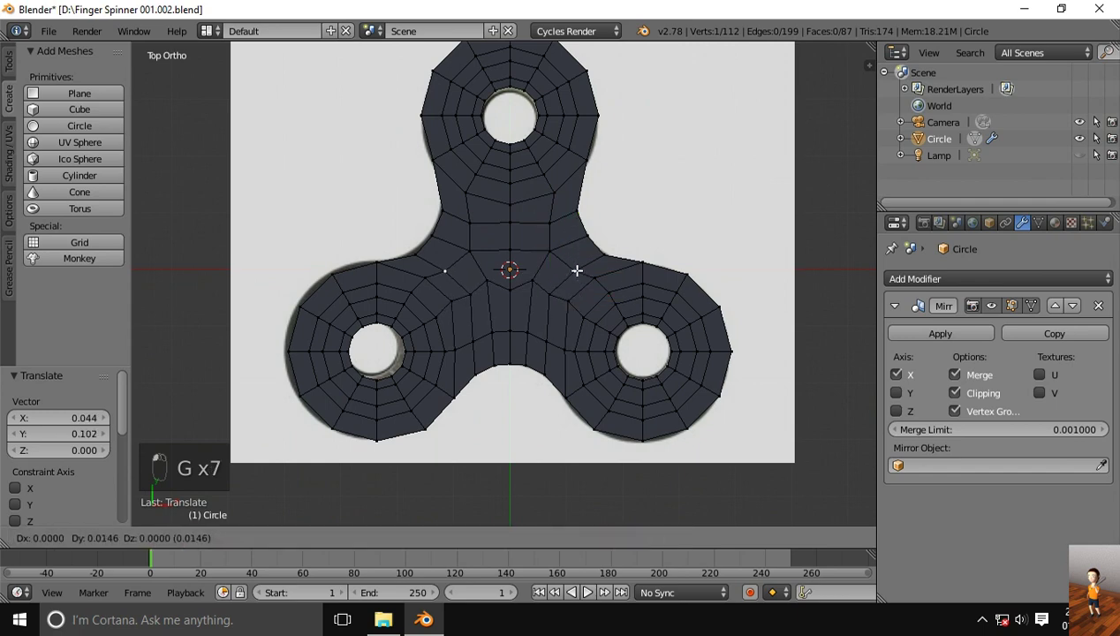
pyautogui.click(572, 270)
pyautogui.press('g')
pyautogui.click(546, 256)
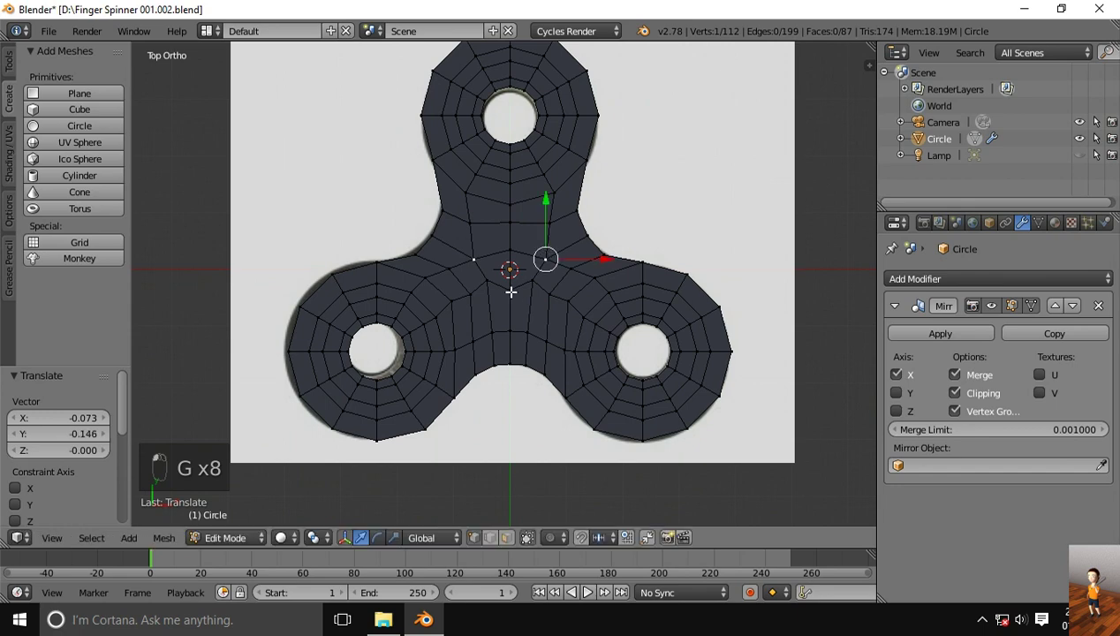
# - Nudge the selected outline vertex several times to refine the arm's curve
pyautogui.press('g')
pyautogui.click(510, 274)
pyautogui.press('g')
pyautogui.click(511, 249)
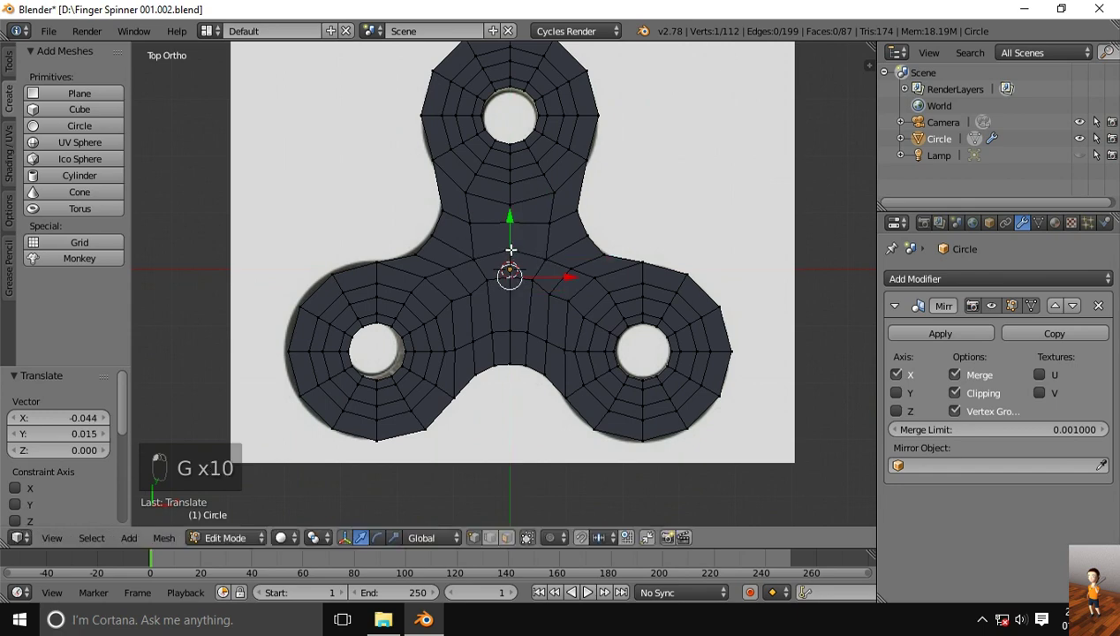
pyautogui.press('g')
pyautogui.click(512, 255)
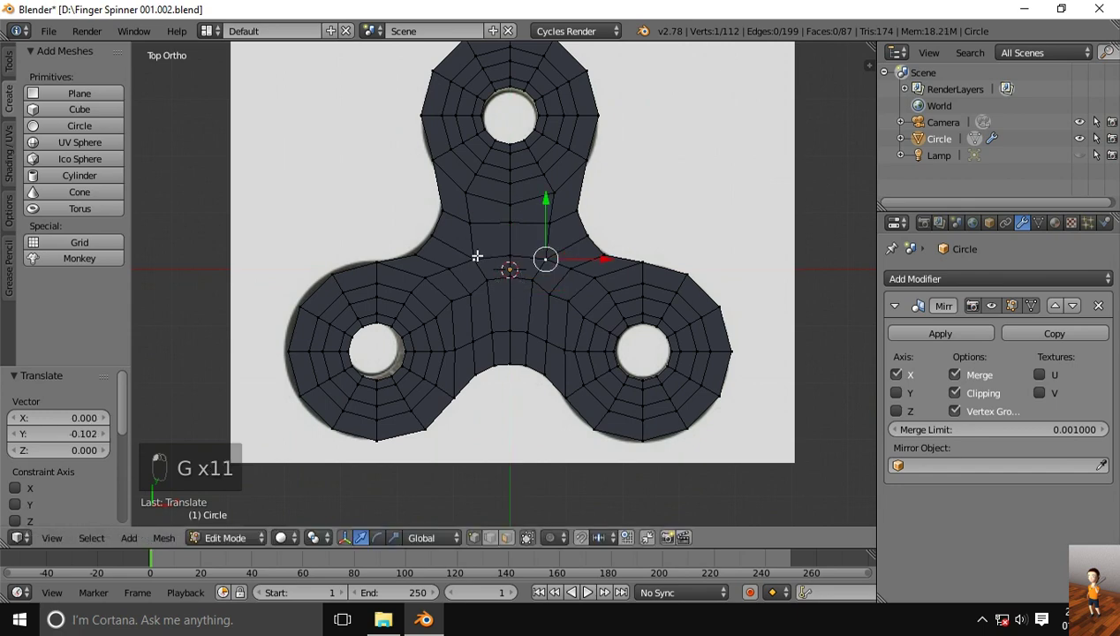
pyautogui.press('g')
pyautogui.click(480, 245)
pyautogui.press('g')
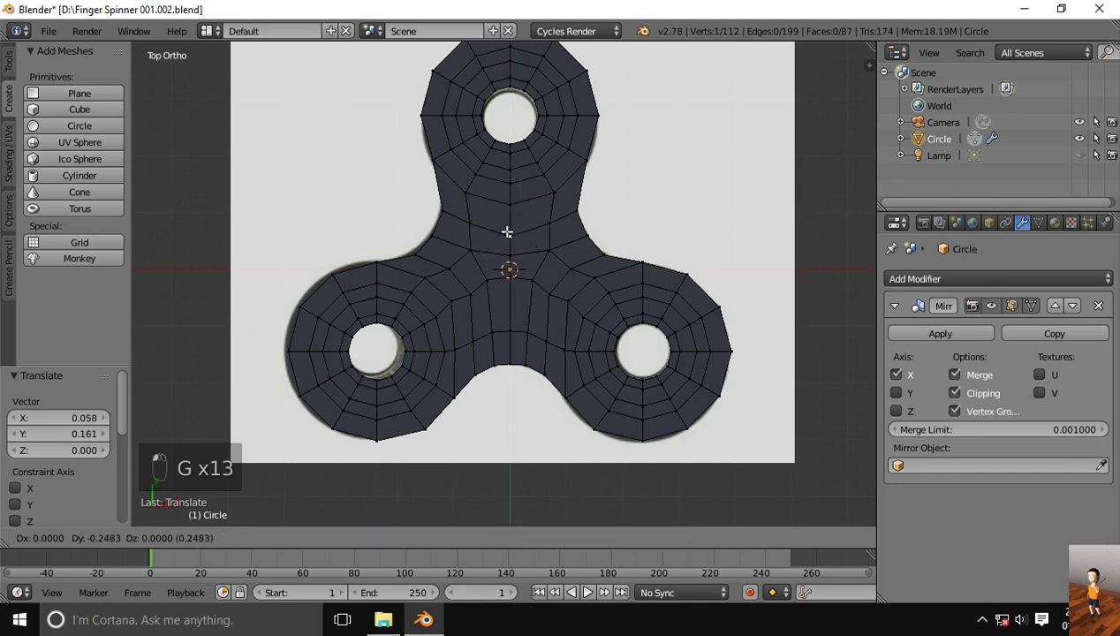
pyautogui.click(467, 230)
pyautogui.press('g')
pyautogui.click(470, 225)
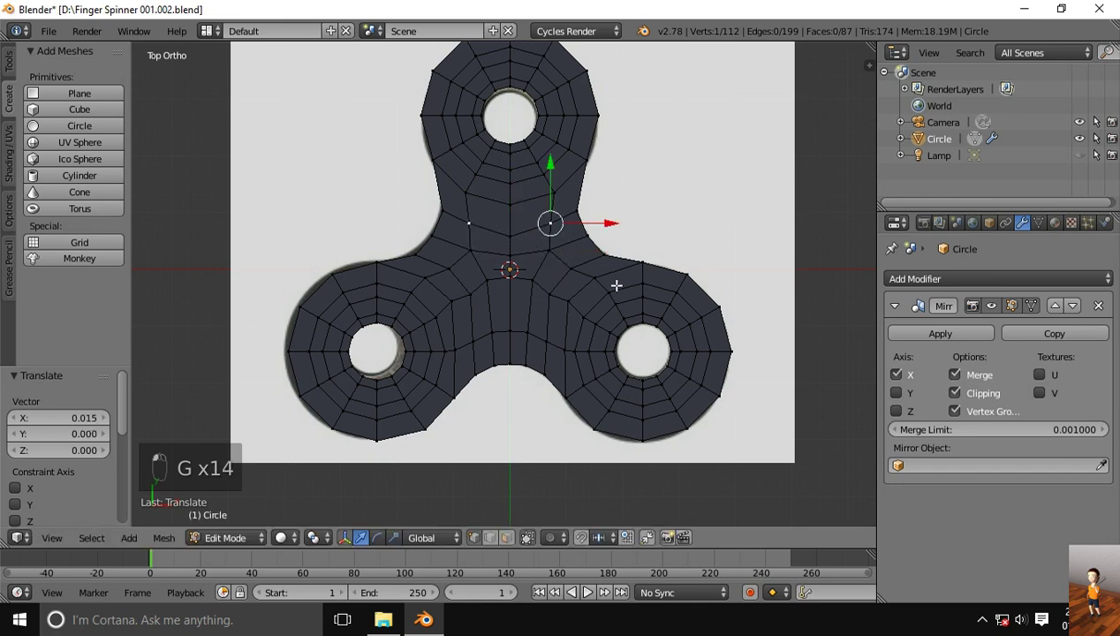
# - Shift the vertex on the lower-right lobe's bottom edge slightly up
pyautogui.scroll(-3, 602, 331)
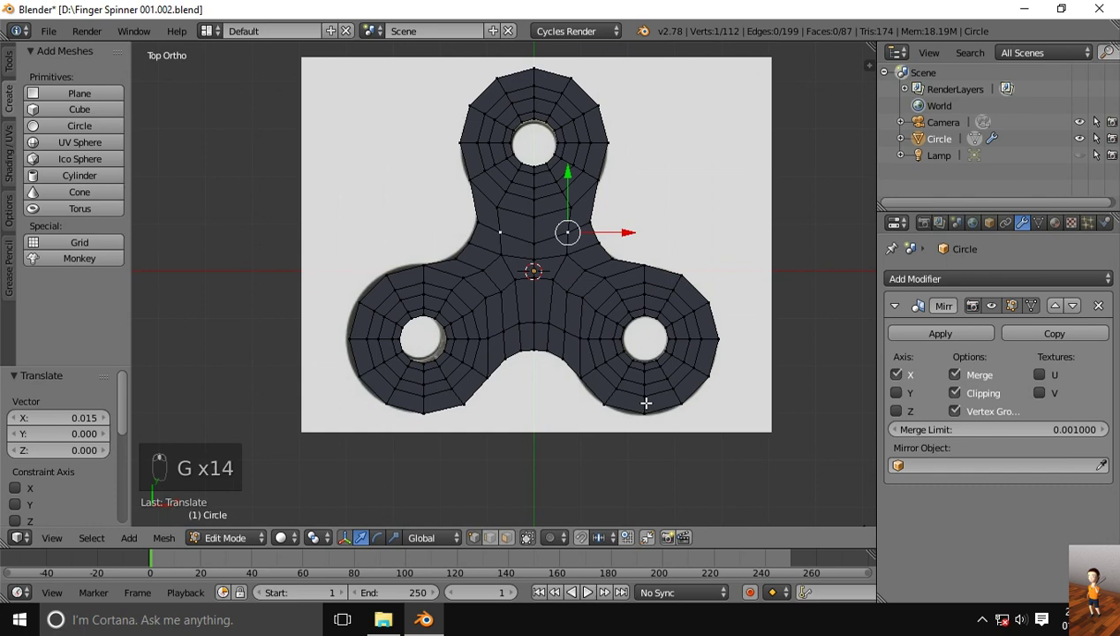
pyautogui.rightClick(619, 395)
pyautogui.press('g')
pyautogui.click(613, 393)
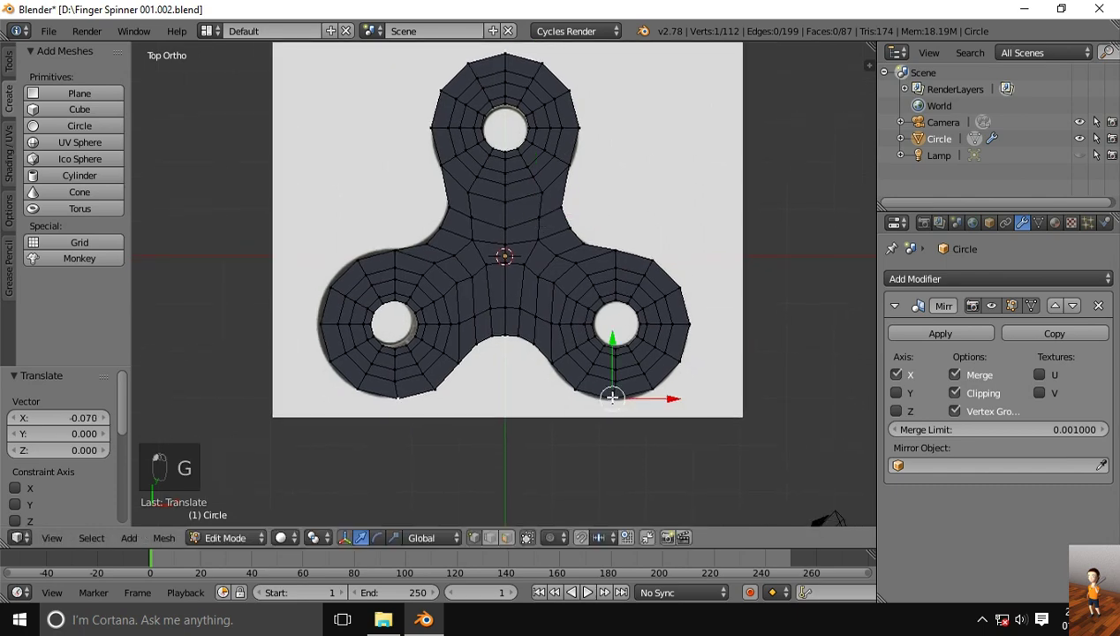
pyautogui.press('g')
pyautogui.click(615, 380)
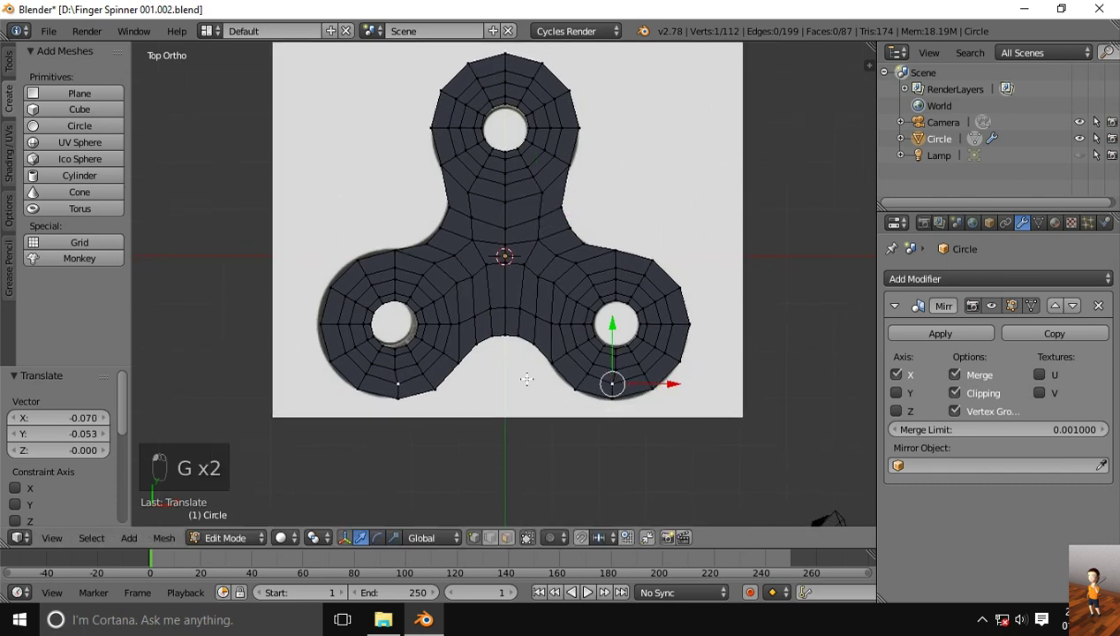
# - Add a Subdivision Surface modifier with View level 2 and Optimal Display enabled
pyautogui.click(892, 304)
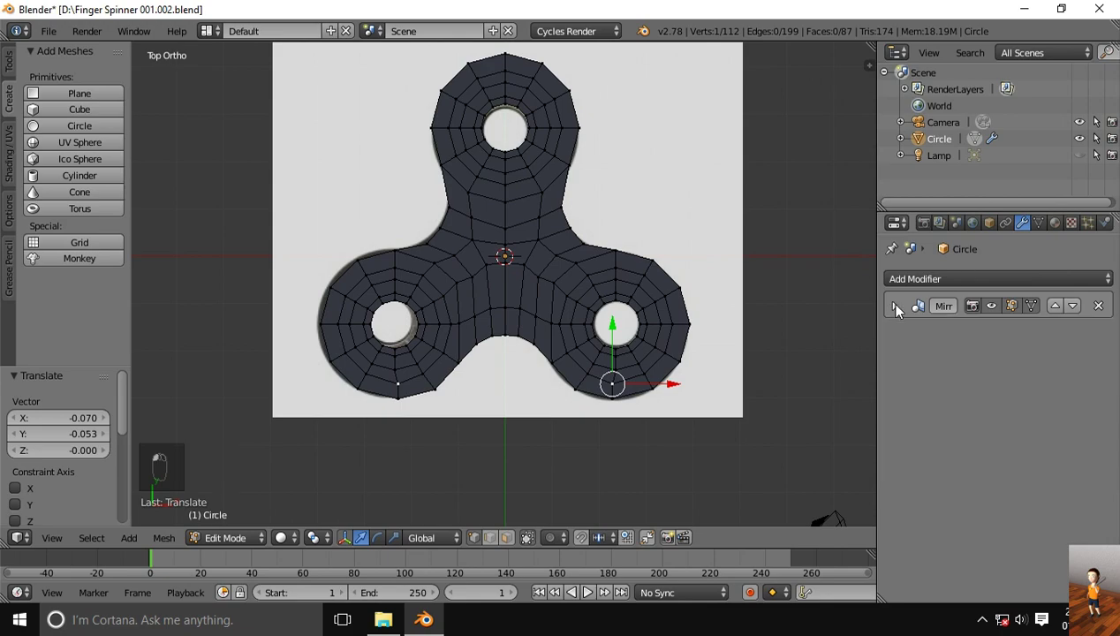
pyautogui.click(950, 274)
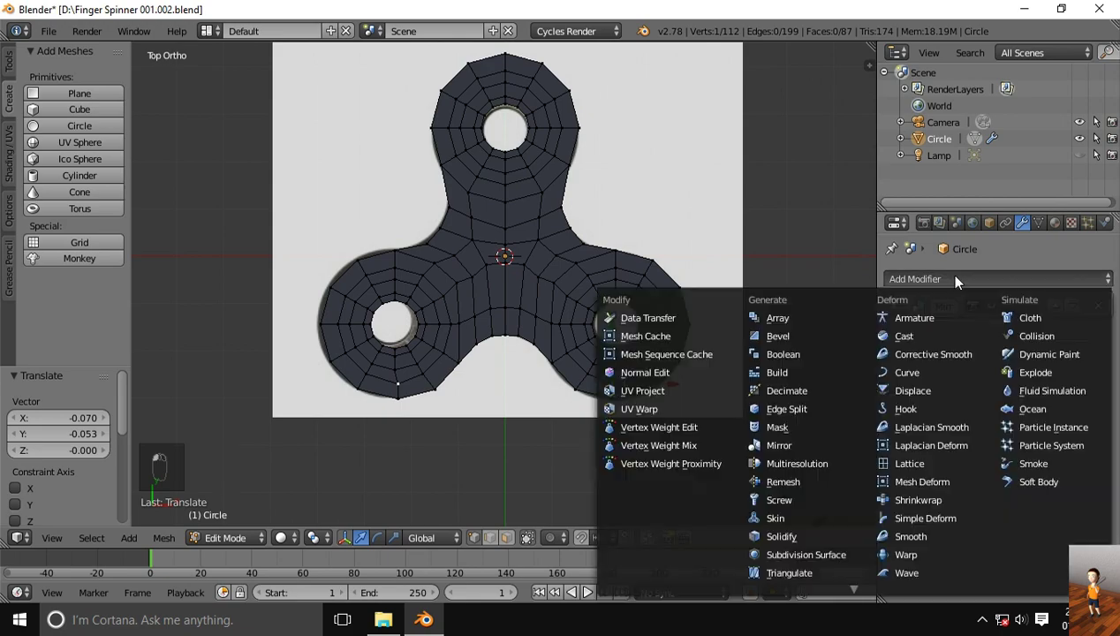
pyautogui.click(804, 554)
pyautogui.click(989, 425)
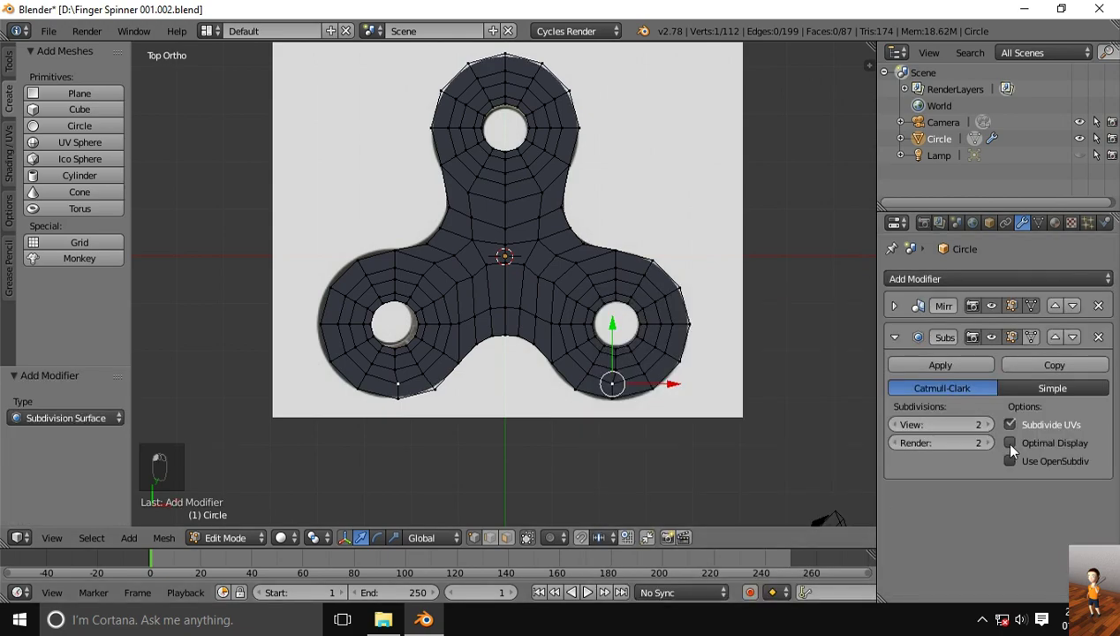
pyautogui.click(1008, 442)
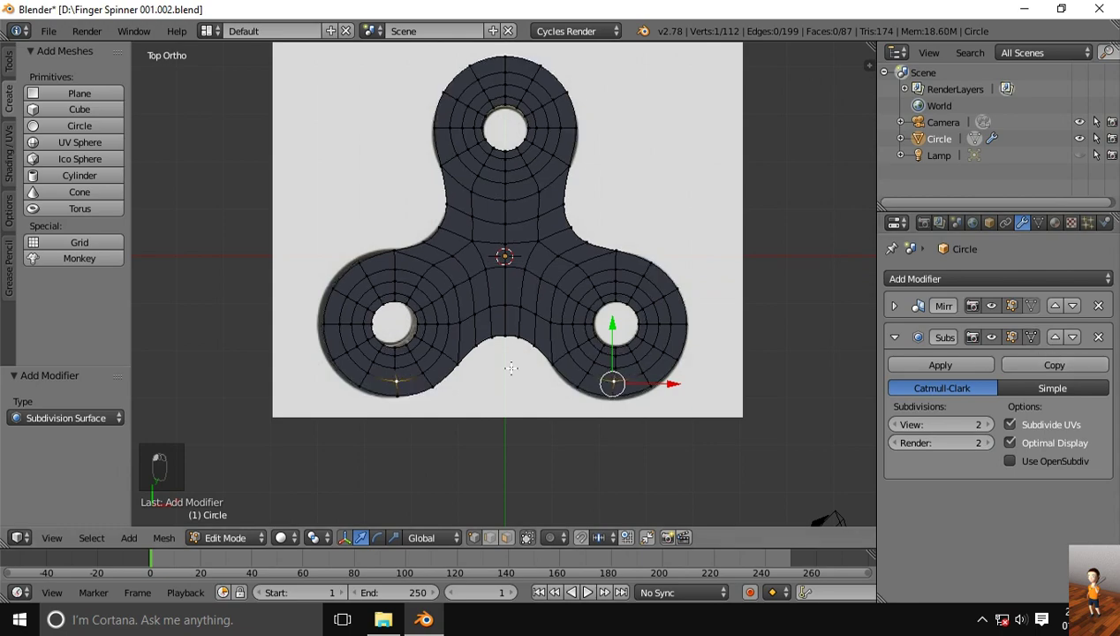
pyautogui.click(505, 536)
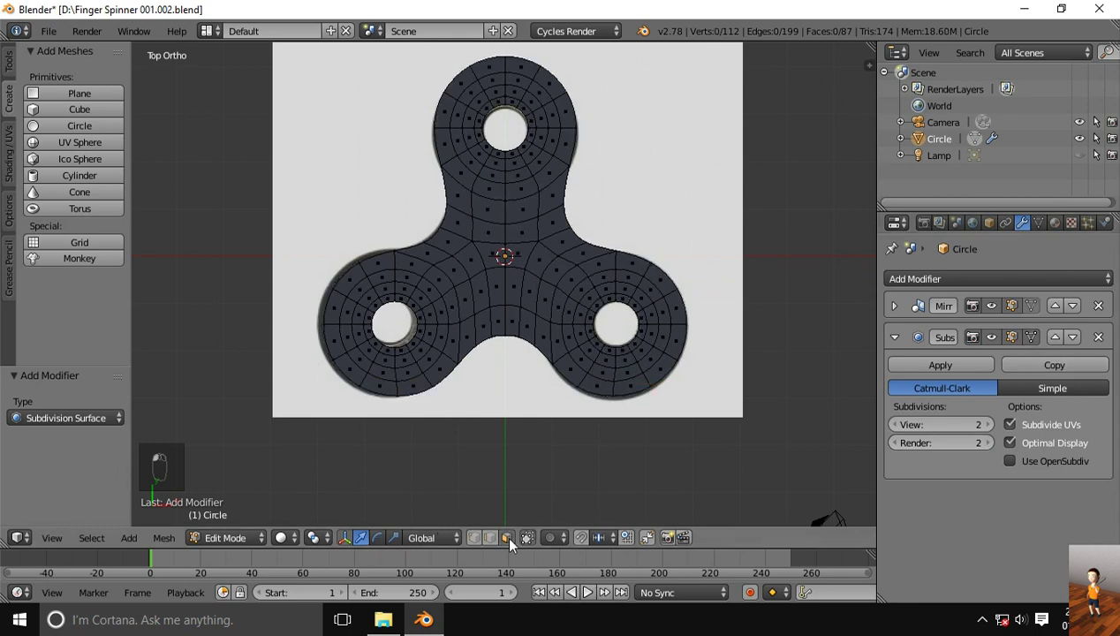
pyautogui.moveTo(502, 399)
pyautogui.mouseDown(button='middle')
pyautogui.moveTo(460, 338)
pyautogui.moveTo(466, 282)
pyautogui.moveTo(494, 265)
pyautogui.moveTo(560, 362)
pyautogui.moveTo(509, 378)
pyautogui.mouseUp(button='middle')
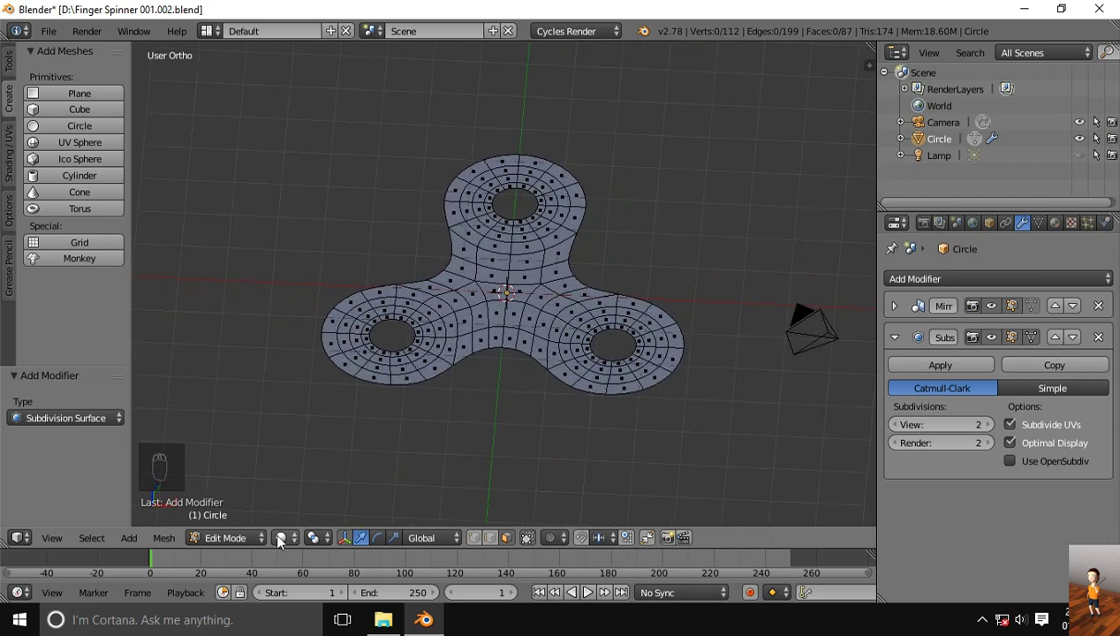
# - Select the whole spinner mesh and extrude it 0.932 straight up along Z
pyautogui.click(243, 535)
pyautogui.click(251, 538)
pyautogui.rightClick(473, 341)
pyautogui.press('a')
pyautogui.press('a')
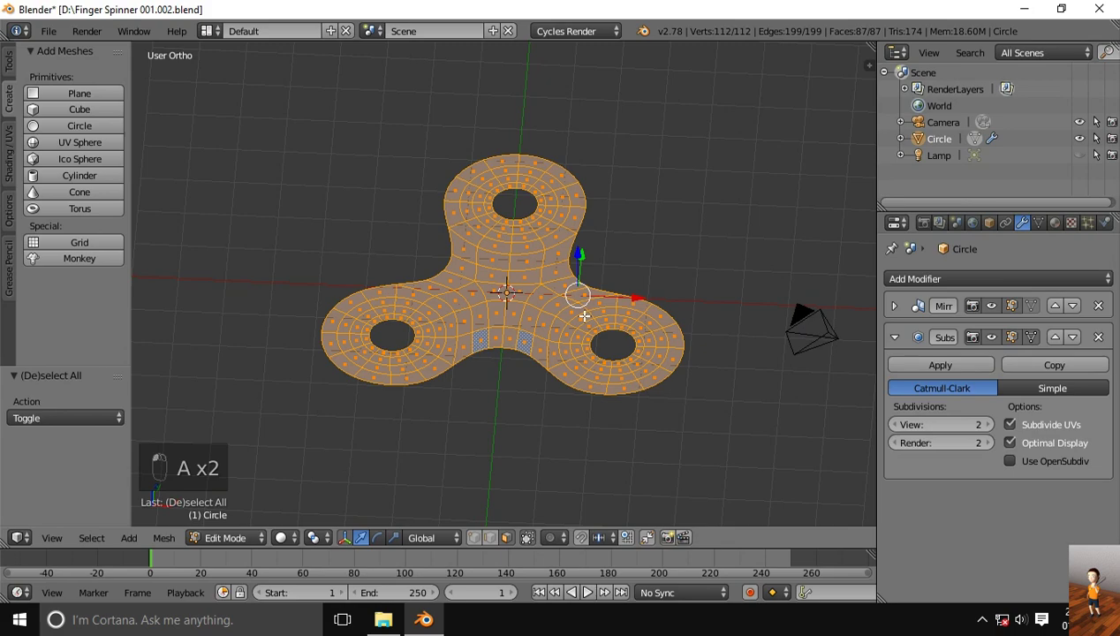
pyautogui.moveTo(482, 472); pyautogui.dragTo(482, 439, button='middle')
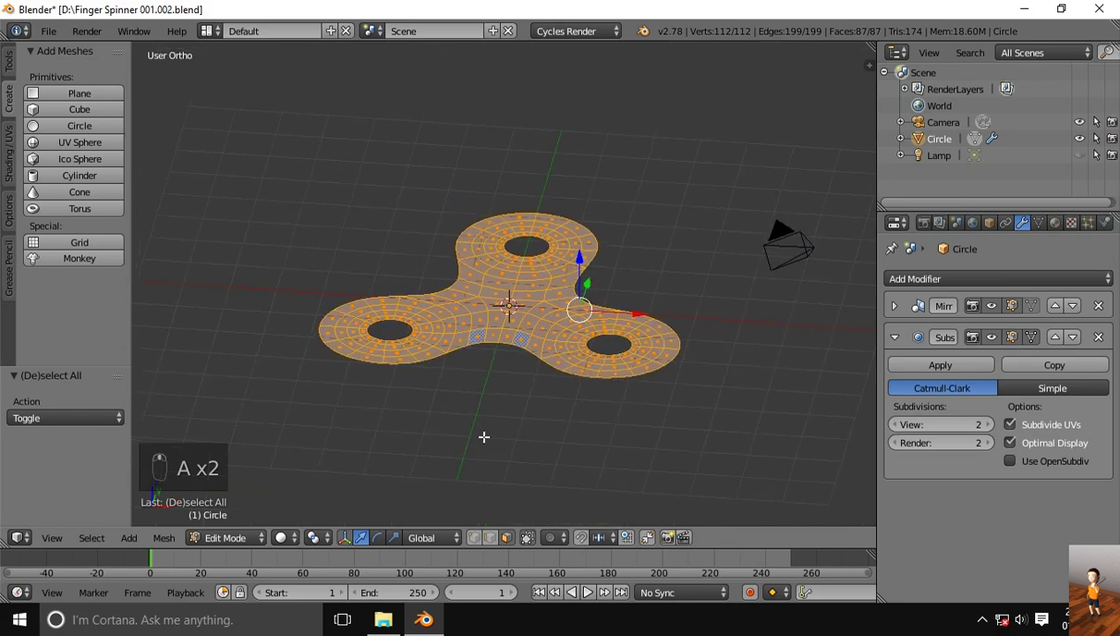
pyautogui.press('e')
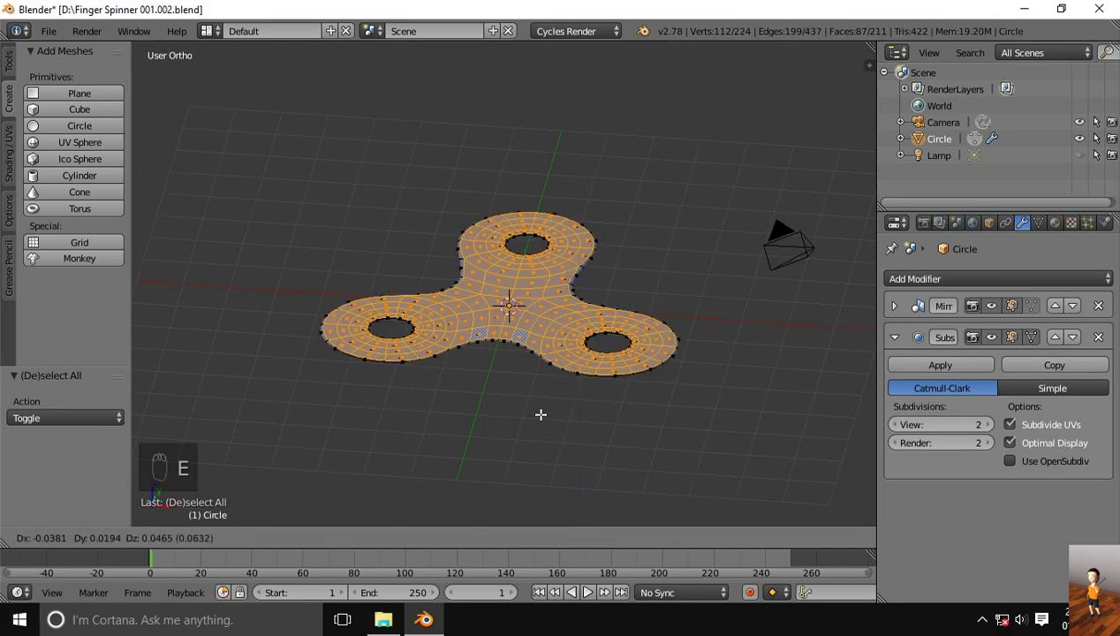
pyautogui.press('z')
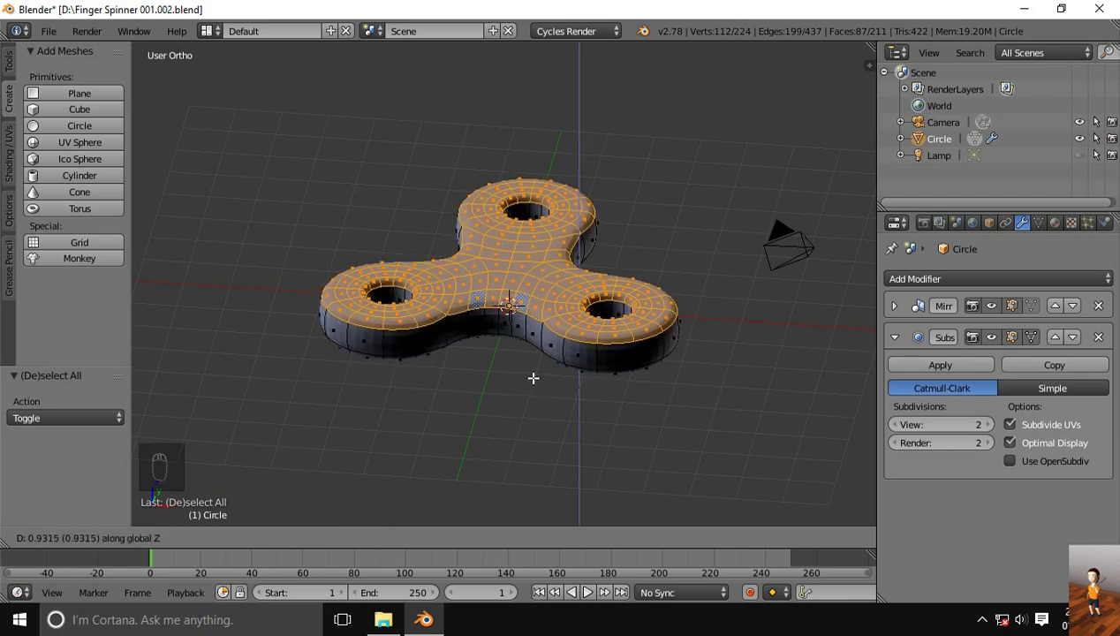
pyautogui.click(532, 378)
pyautogui.moveTo(582, 348); pyautogui.dragTo(614, 444, button='middle')
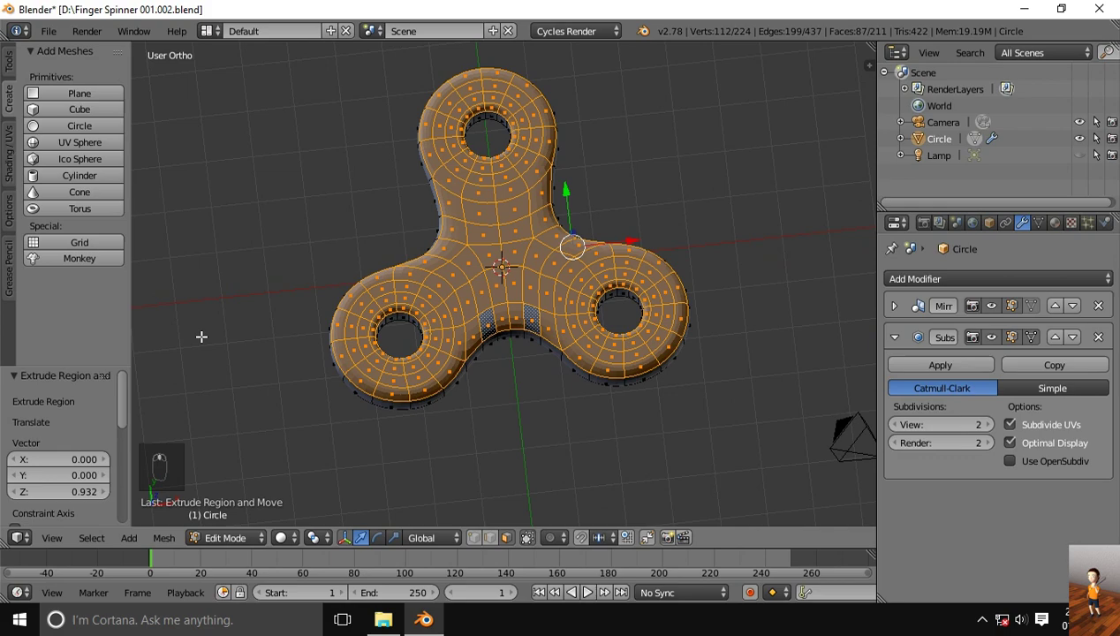
pyautogui.click(221, 537)
# - Return to Object Mode and apply Smooth shading to the spinner
pyautogui.click(221, 512)
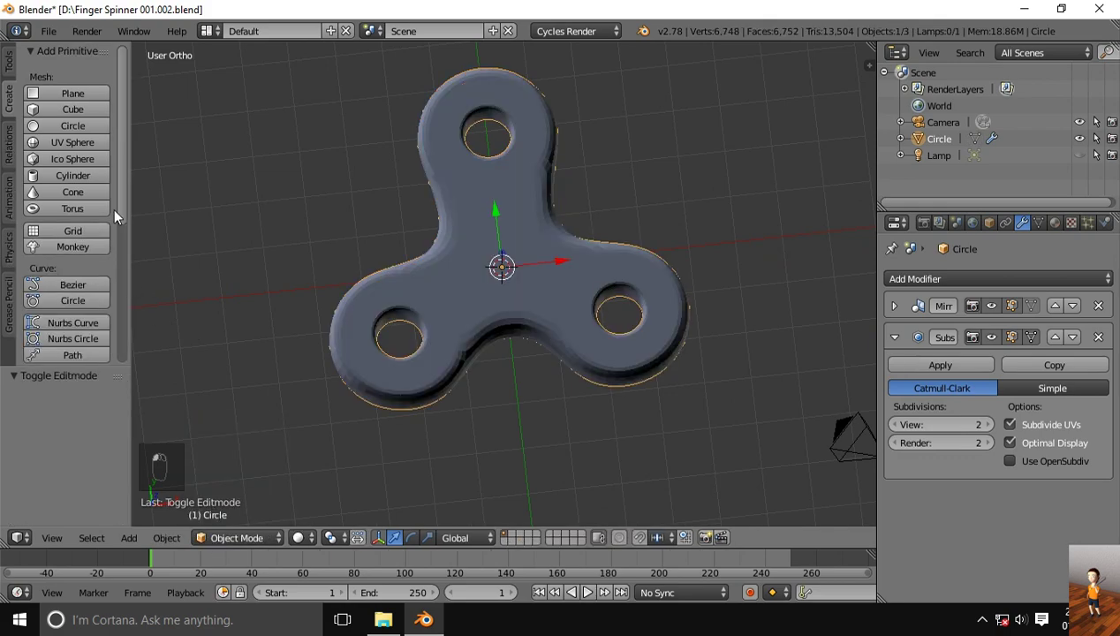
pyautogui.moveTo(123, 191); pyautogui.dragTo(130, 326)
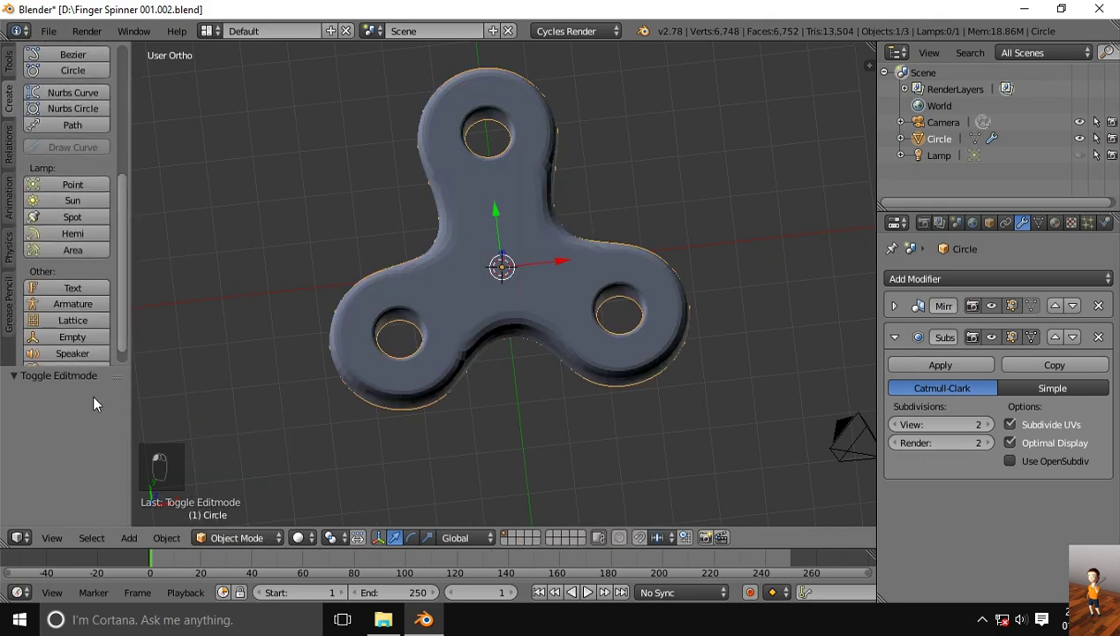
pyautogui.click(10, 64)
pyautogui.click(55, 294)
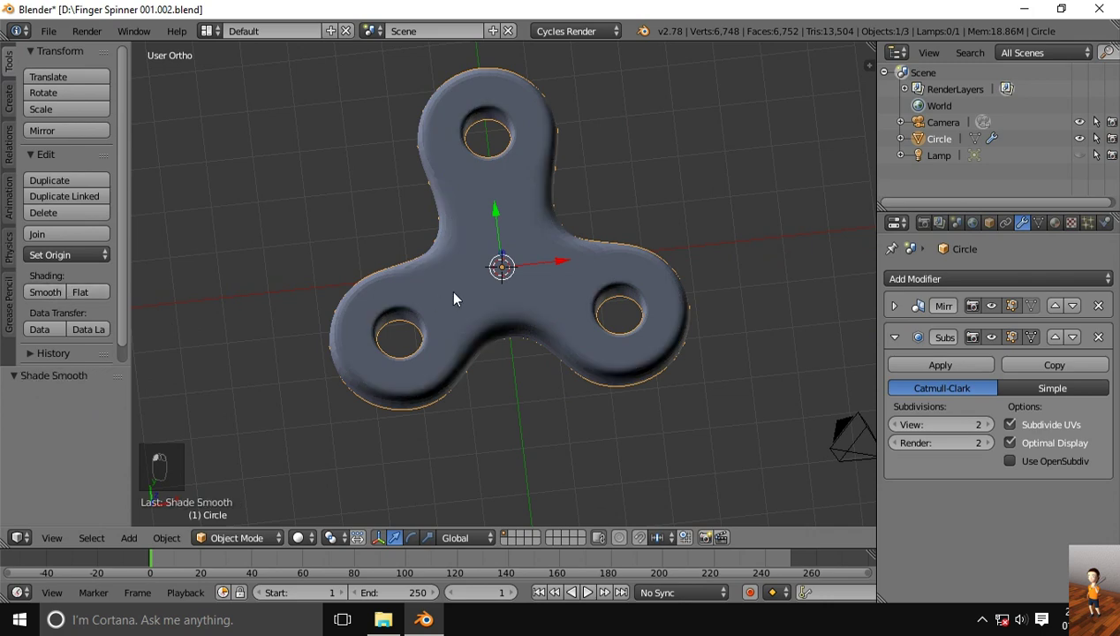
pyautogui.moveTo(452, 295); pyautogui.dragTo(374, 353, button='middle')
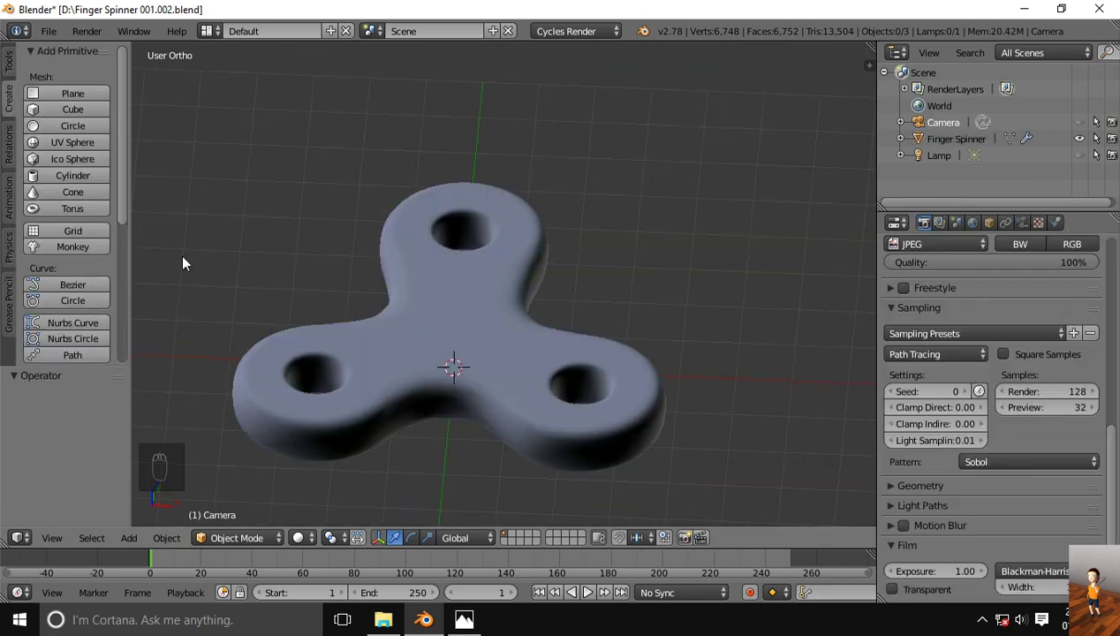
# - Add a cylinder at the spinner's centre and shrink it to about 0.38 scale
pyautogui.click(74, 174)
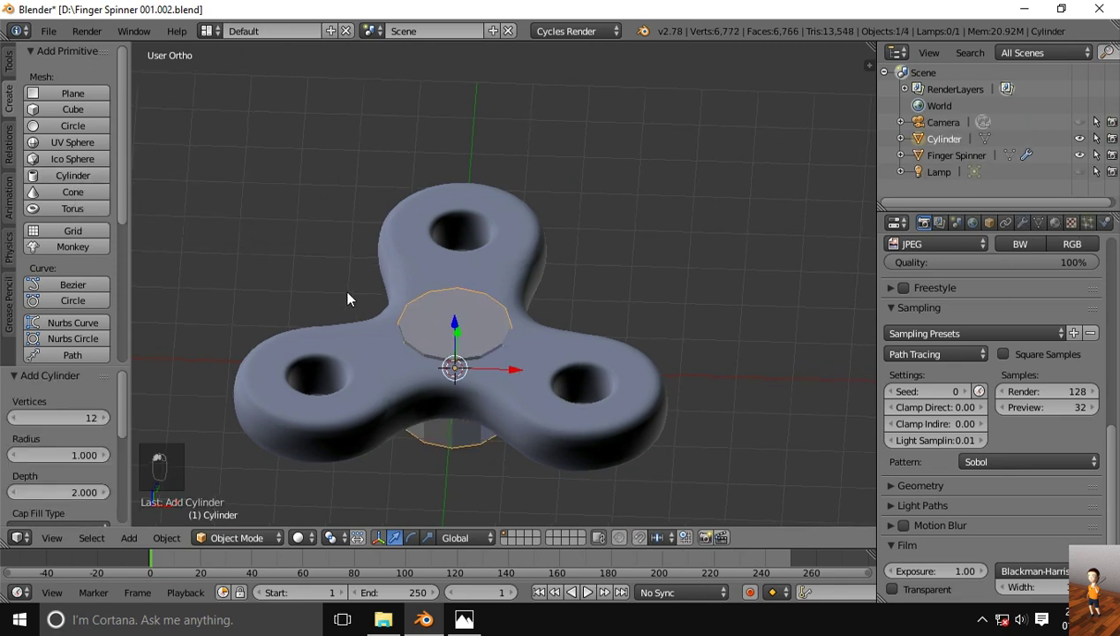
pyautogui.moveTo(347, 299); pyautogui.dragTo(395, 430, button='middle')
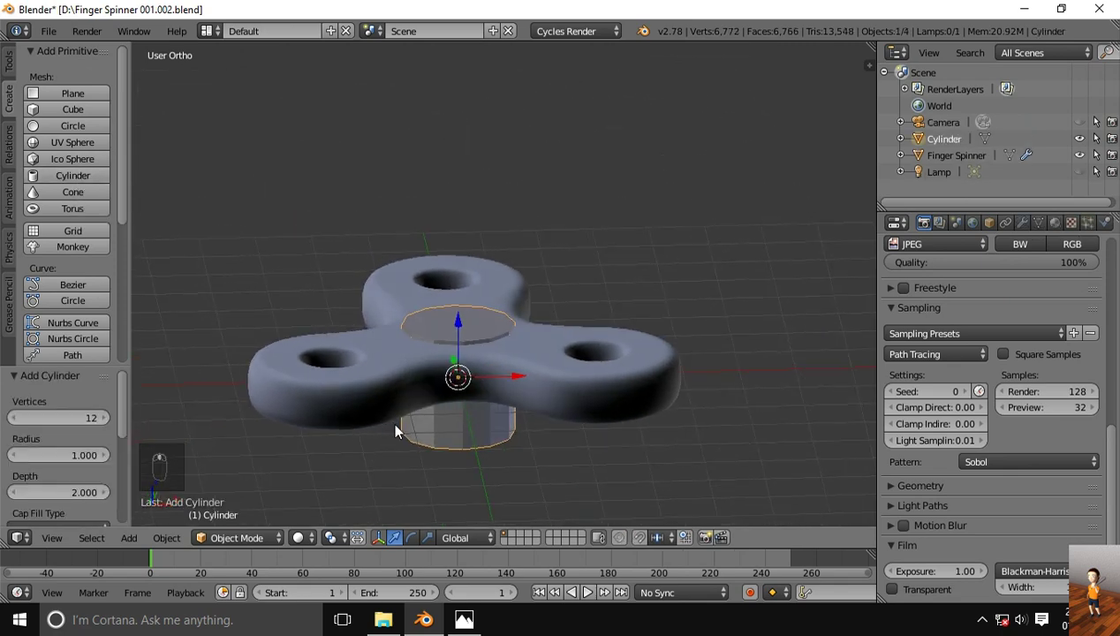
pyautogui.click(428, 538)
pyautogui.moveTo(458, 322); pyautogui.dragTo(466, 351)
pyautogui.moveTo(433, 474); pyautogui.dragTo(421, 426, button='middle')
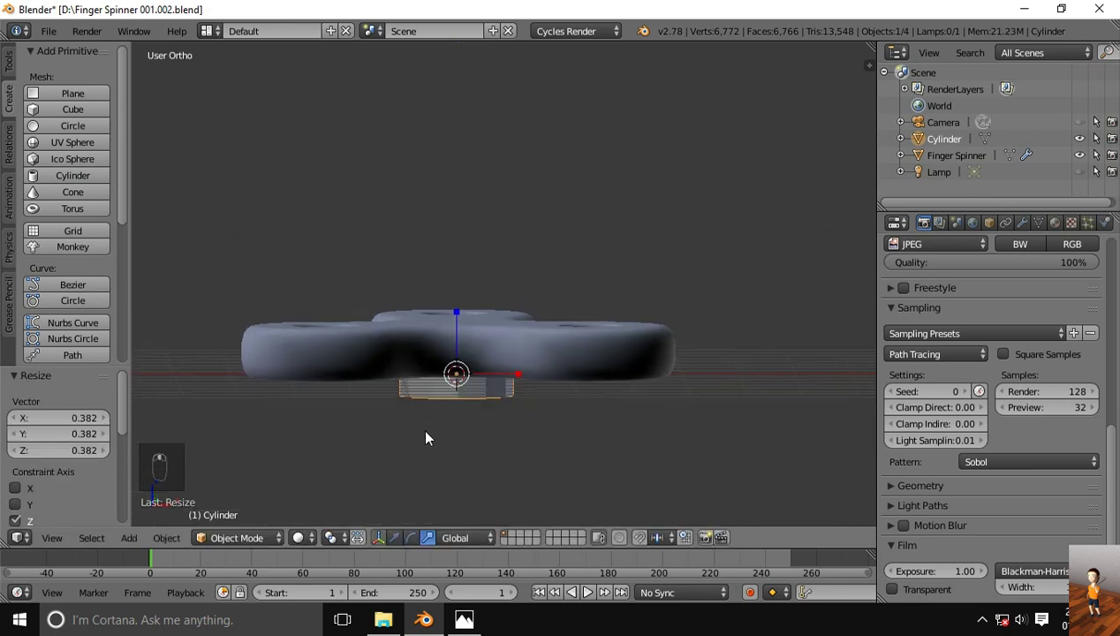
# - Raise the cylinder 0.468 along Z and rescale it to about 1.034
pyautogui.click(399, 535)
pyautogui.moveTo(460, 333); pyautogui.dragTo(457, 283)
pyautogui.moveTo(460, 357); pyautogui.dragTo(466, 384, button='middle')
pyautogui.moveTo(460, 303); pyautogui.dragTo(460, 301)
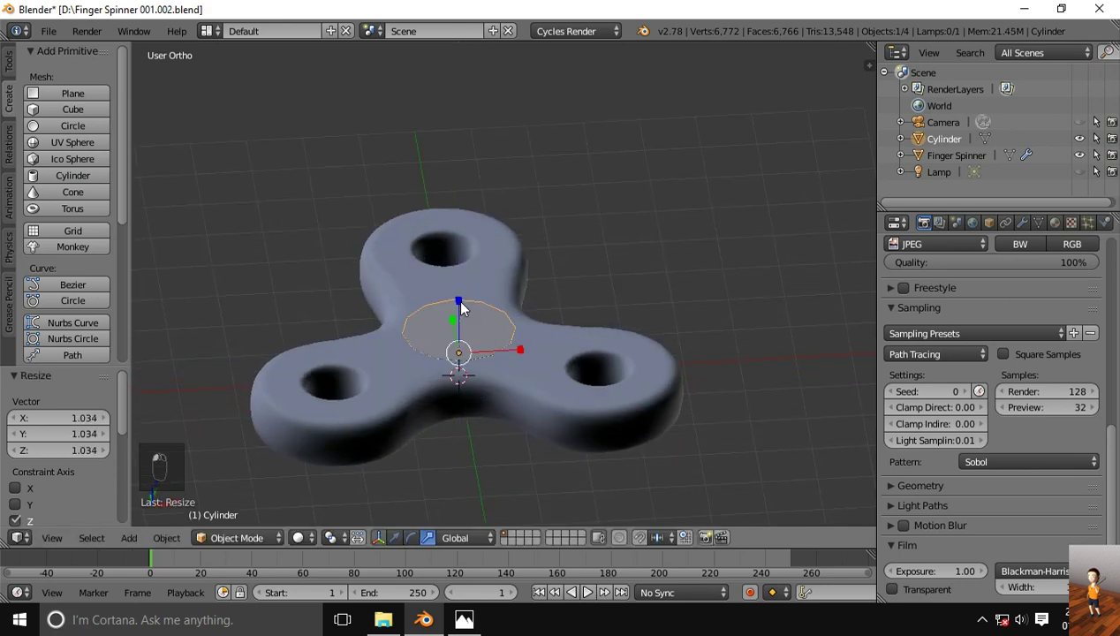
# - In Edit Mode, extrude the cylinder's top face, widen it slightly, then raise it 0.121
pyautogui.click(265, 538)
pyautogui.click(242, 497)
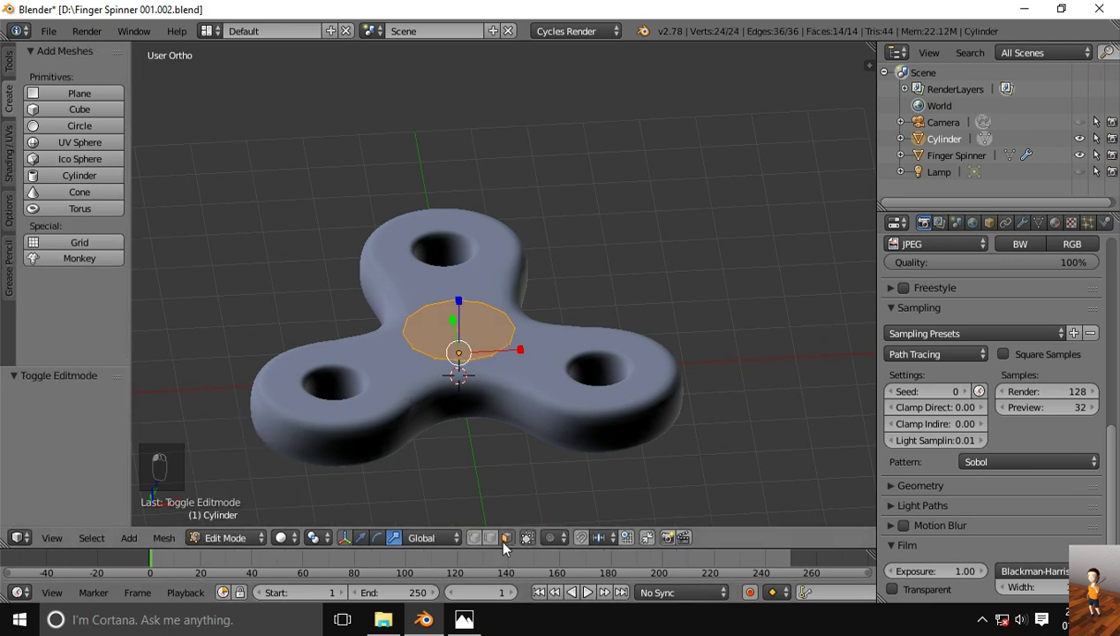
pyautogui.rightClick(433, 346)
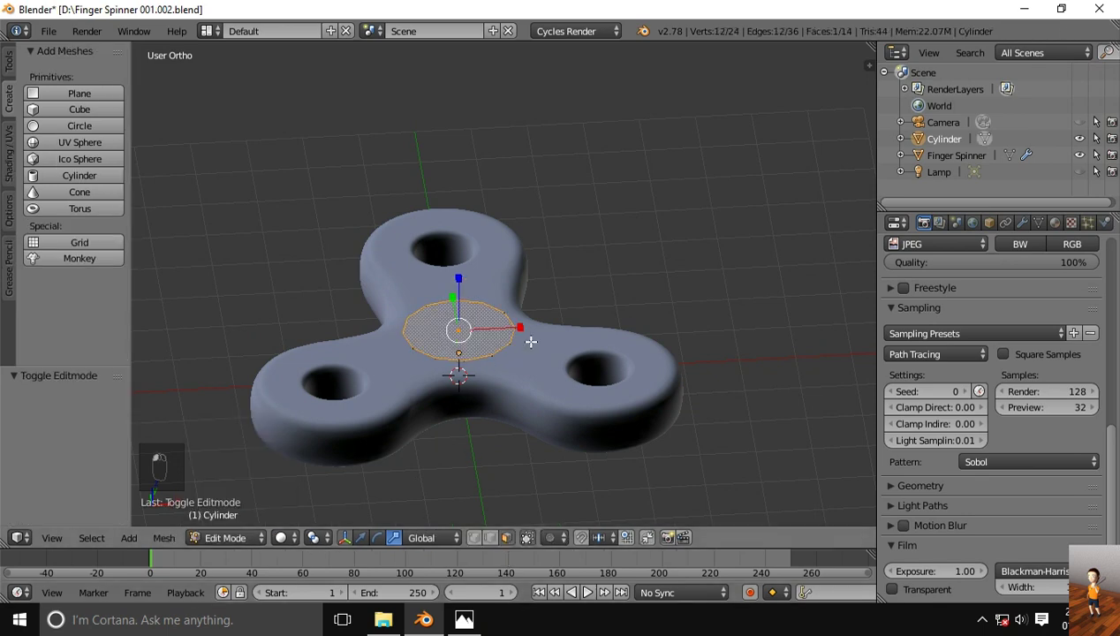
pyautogui.press('e')
pyautogui.press('s')
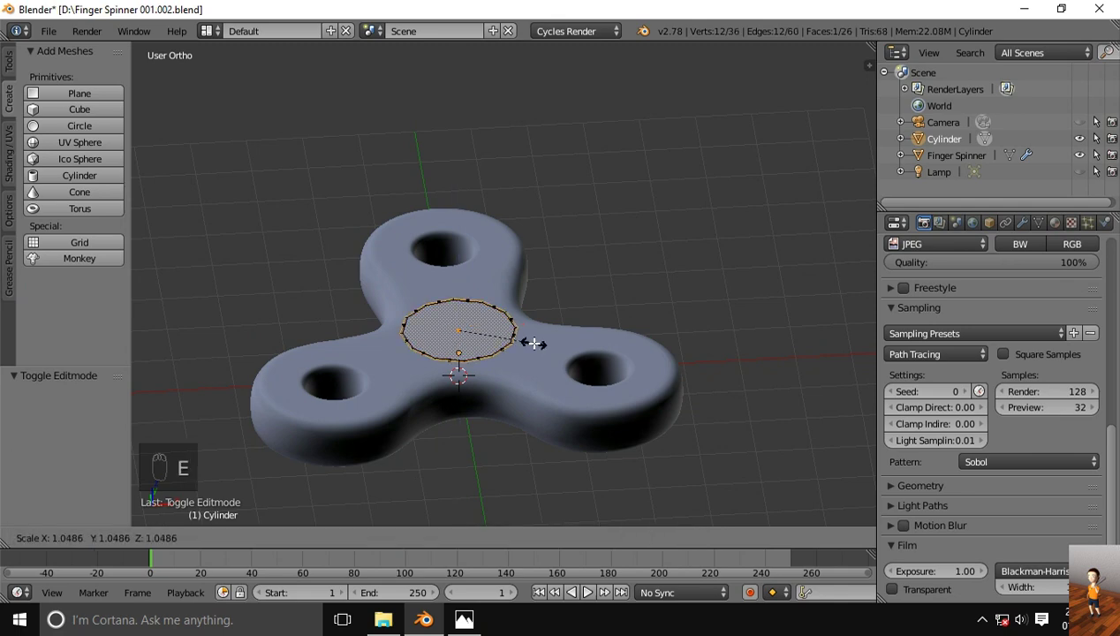
pyautogui.click(522, 343)
pyautogui.press('e')
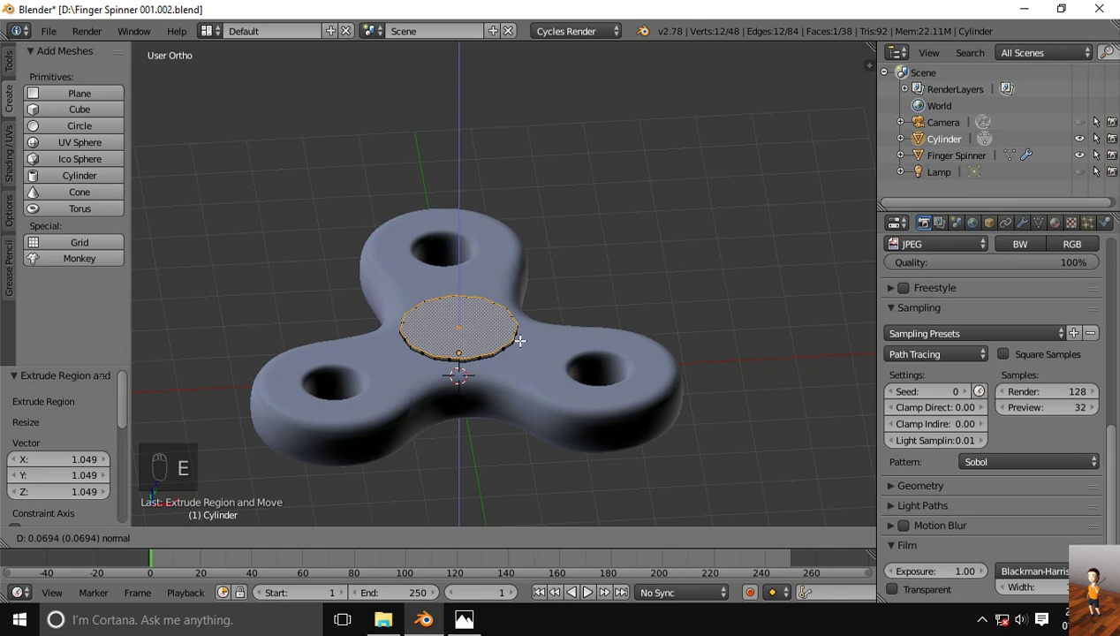
pyautogui.click(519, 338)
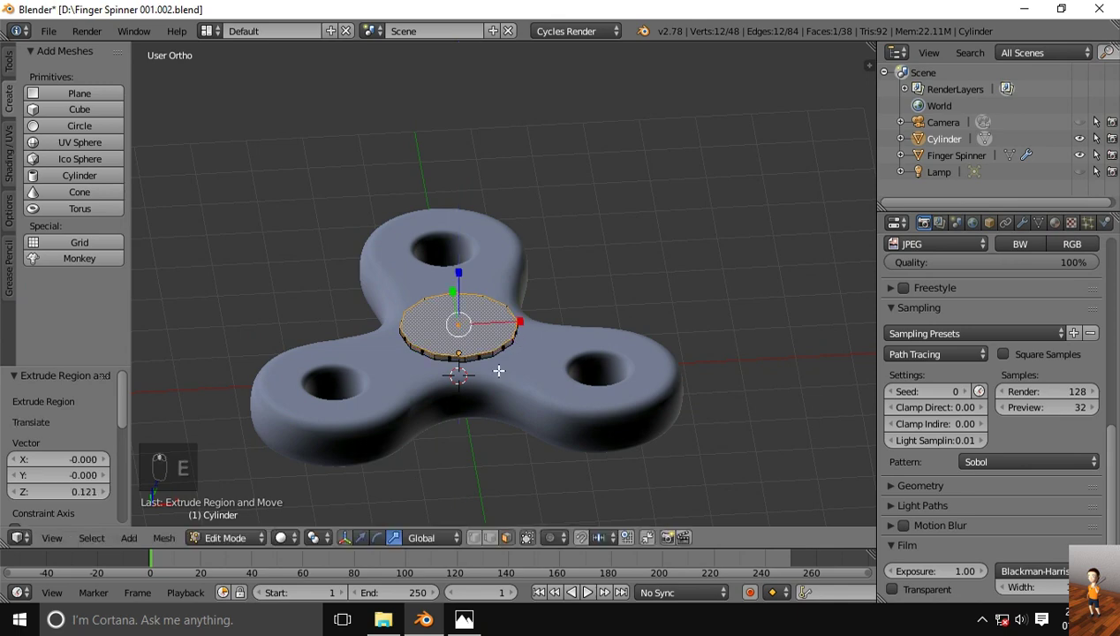
pyautogui.moveTo(499, 371); pyautogui.dragTo(481, 289, button='middle')
pyautogui.moveTo(472, 326); pyautogui.dragTo(497, 333, button='middle')
# - Enlarge the top face slightly, undo a stray extrusion, and extrude the cap 0.103 upward
pyautogui.press('e')
pyautogui.press('s')
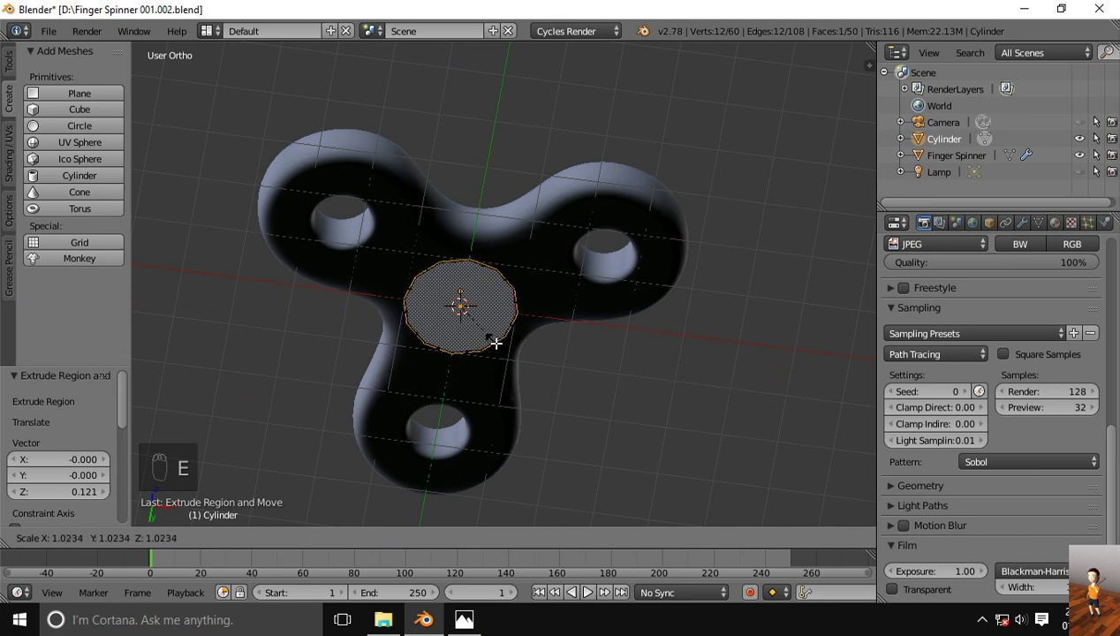
pyautogui.click(497, 344)
pyautogui.press('e')
pyautogui.press('s')
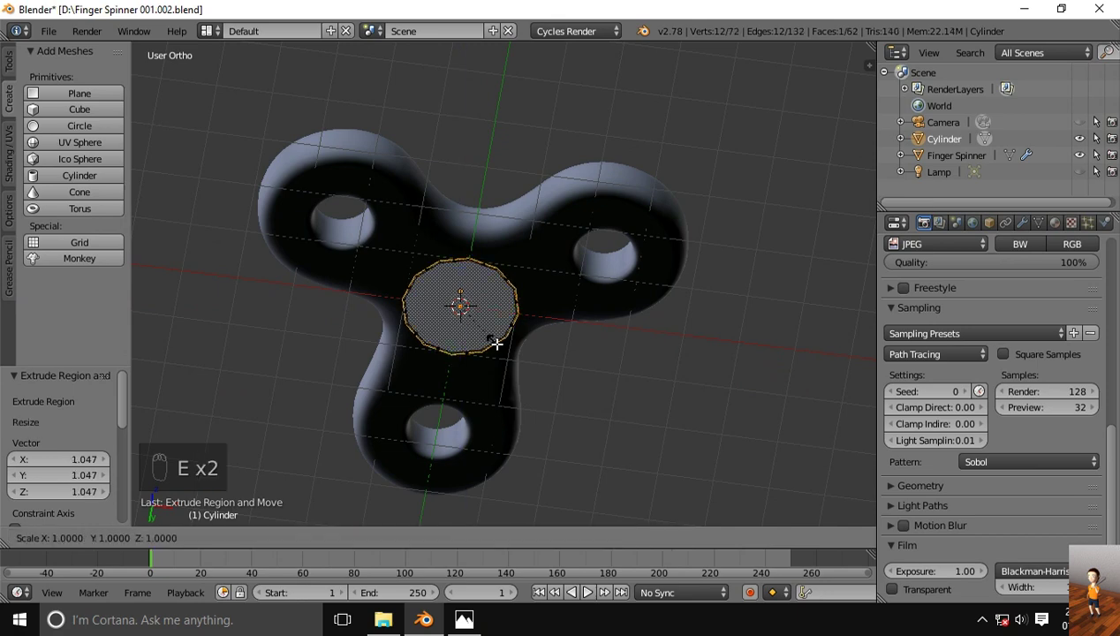
pyautogui.rightClick(497, 346)
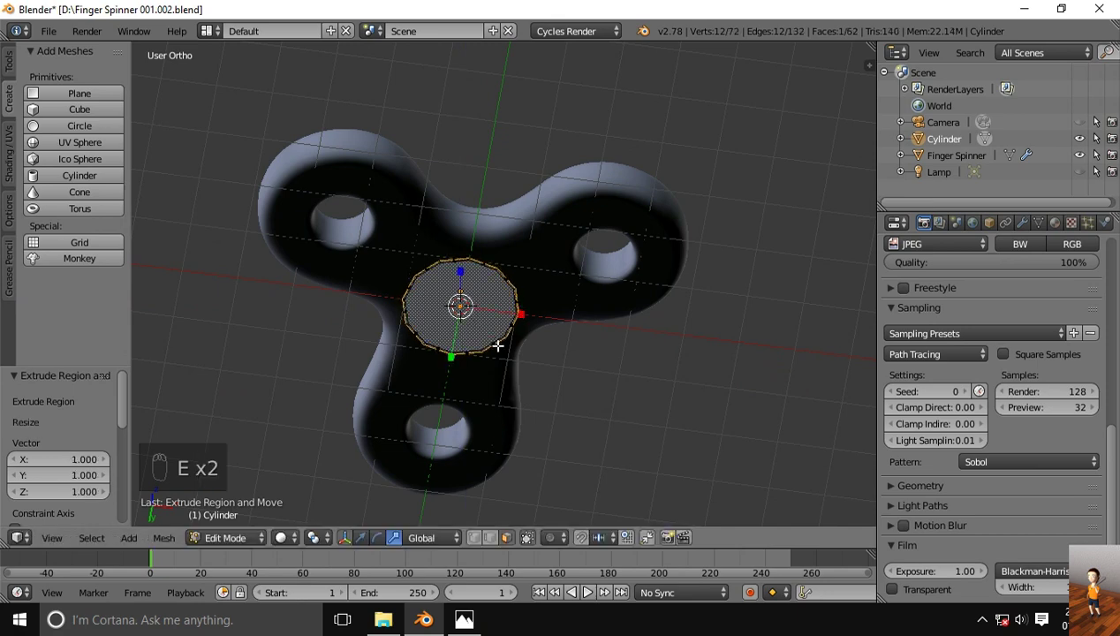
pyautogui.hotkey('ctrl', 'z')
pyautogui.press('e')
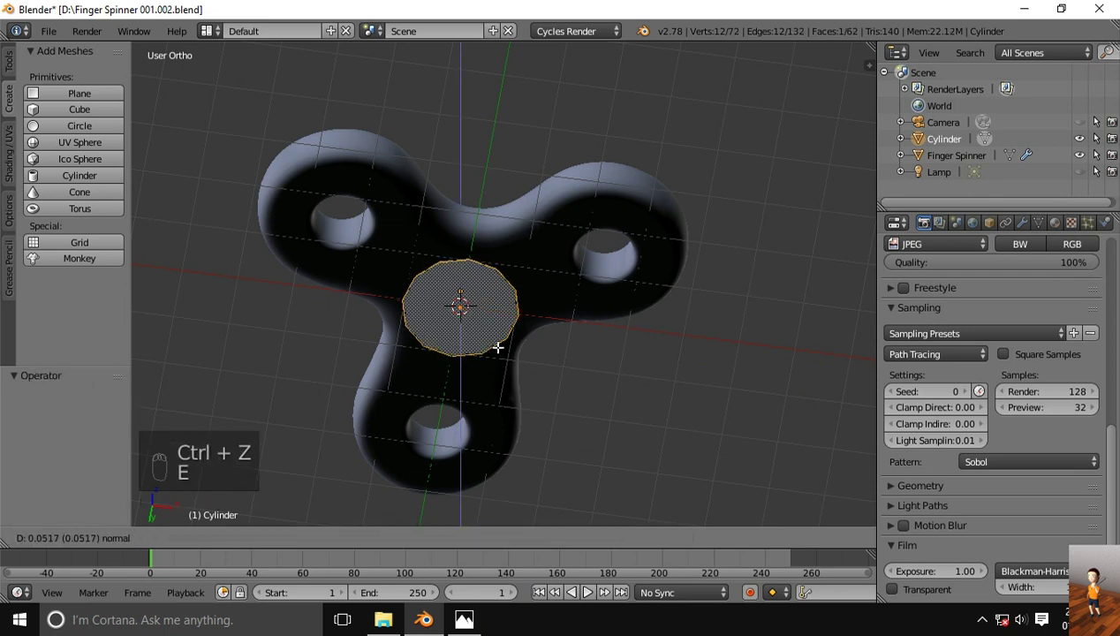
pyautogui.click(497, 349)
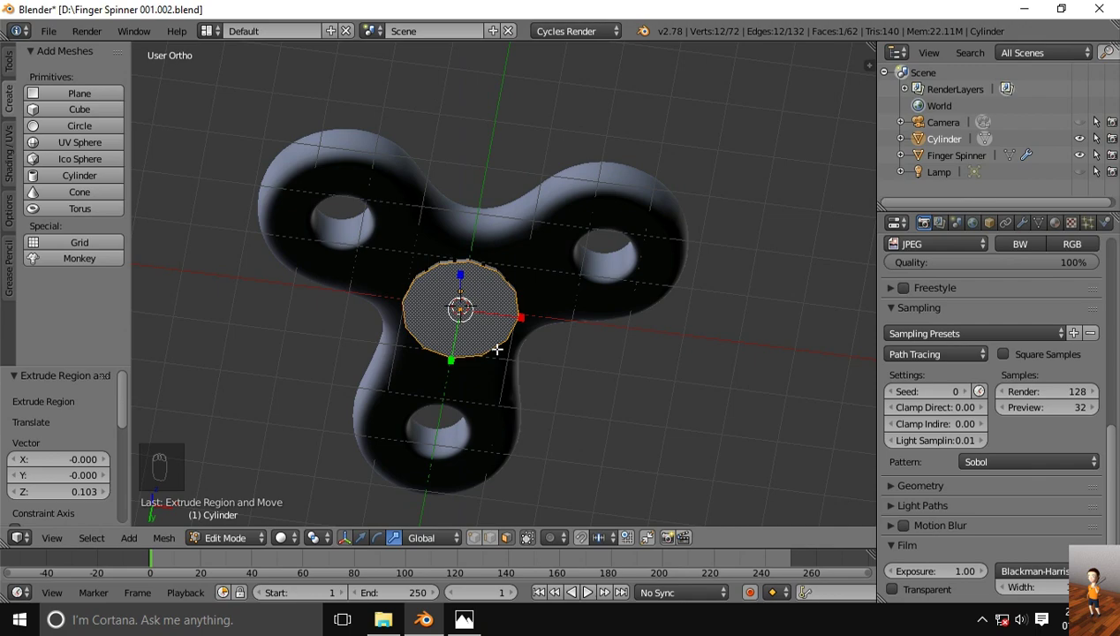
pyautogui.moveTo(499, 350); pyautogui.dragTo(503, 420, button='middle')
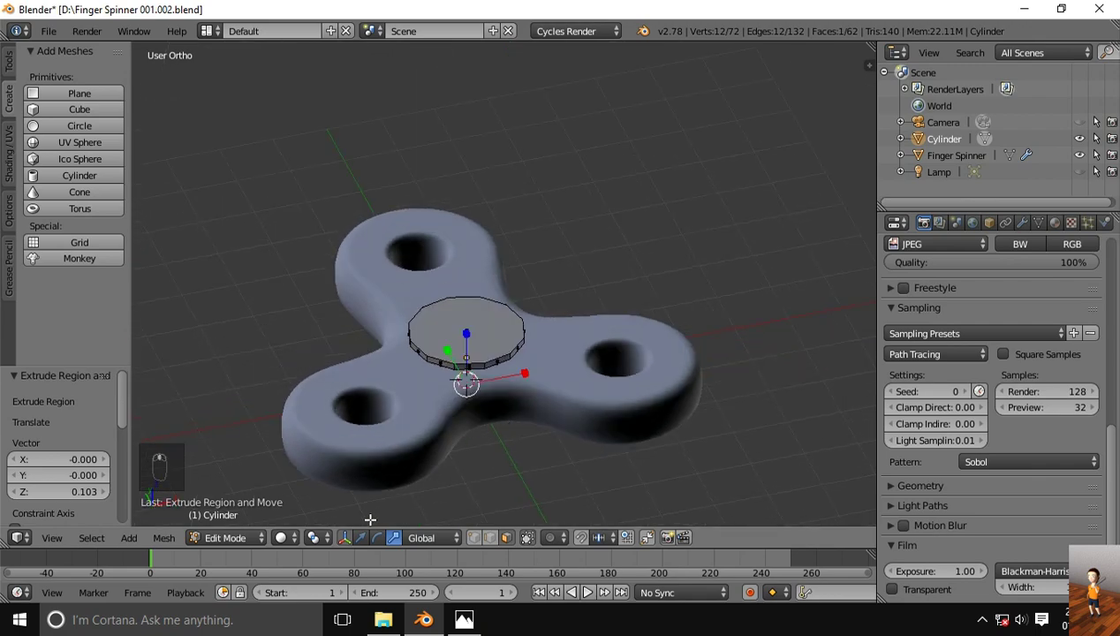
pyautogui.click(242, 538)
# - Join the Cylinder into the Finger Spinner body with Ctrl+J and scale it along Z
pyautogui.click(245, 518)
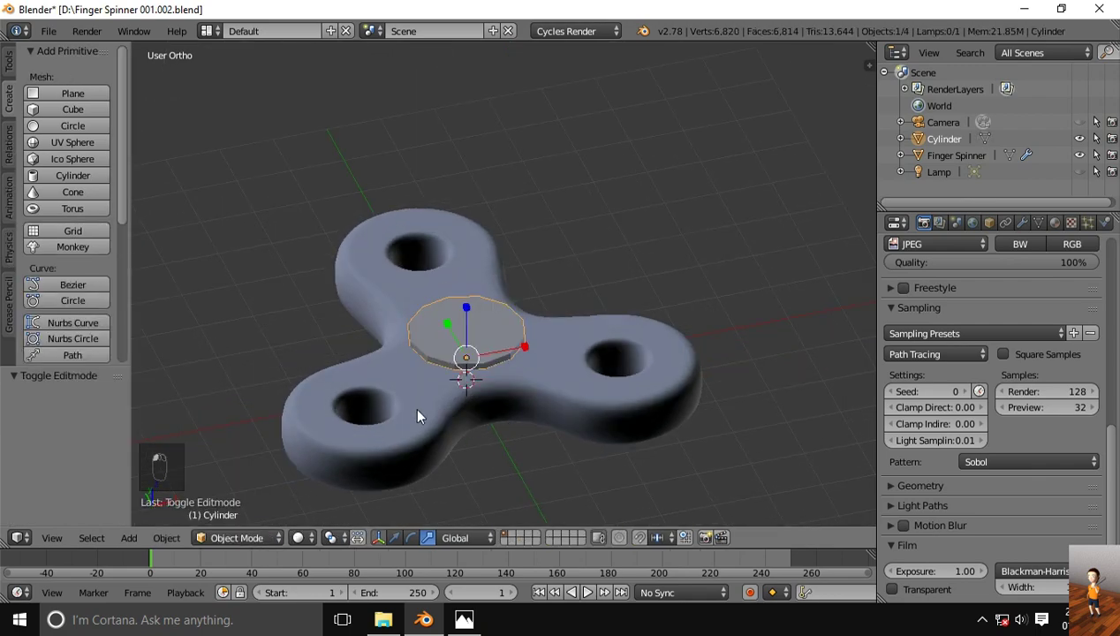
pyautogui.rightClick(417, 355)
pyautogui.keyDown('shift'); pyautogui.rightClick(435, 356); pyautogui.keyUp('shift')
pyautogui.keyDown('shift'); pyautogui.rightClick(414, 385); pyautogui.keyUp('shift')
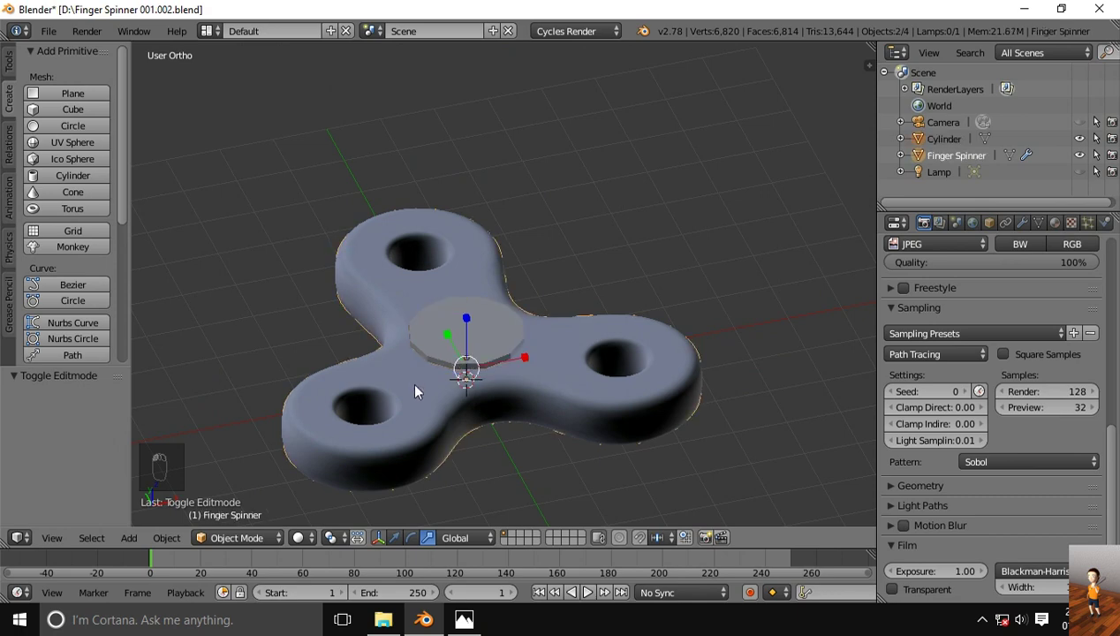
pyautogui.hotkey('ctrl', 'j')
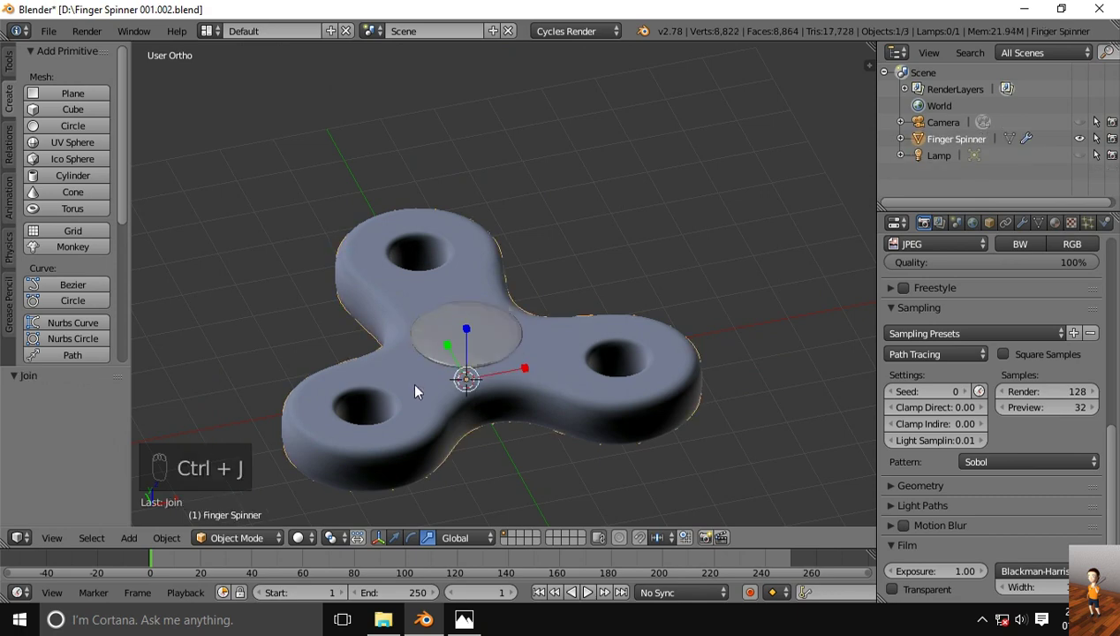
pyautogui.press('s')
pyautogui.press('z')
pyautogui.click(466, 355)
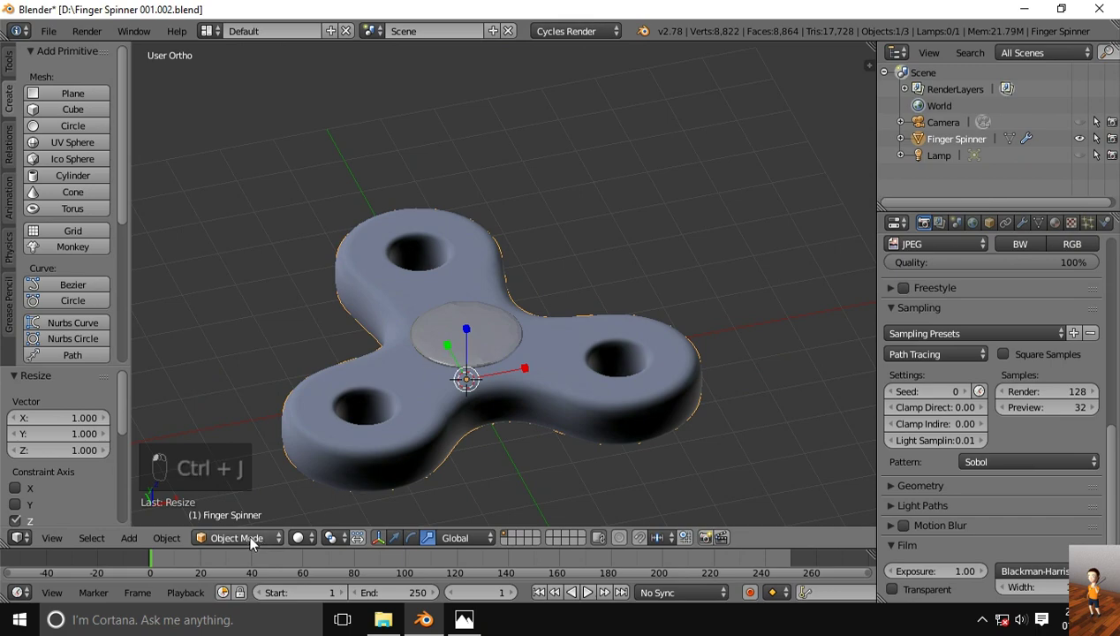
# - In Edit Mode, lower the centre cap's top face to -0.077 on Z
pyautogui.click(236, 537)
pyautogui.click(235, 497)
pyautogui.rightClick(468, 345)
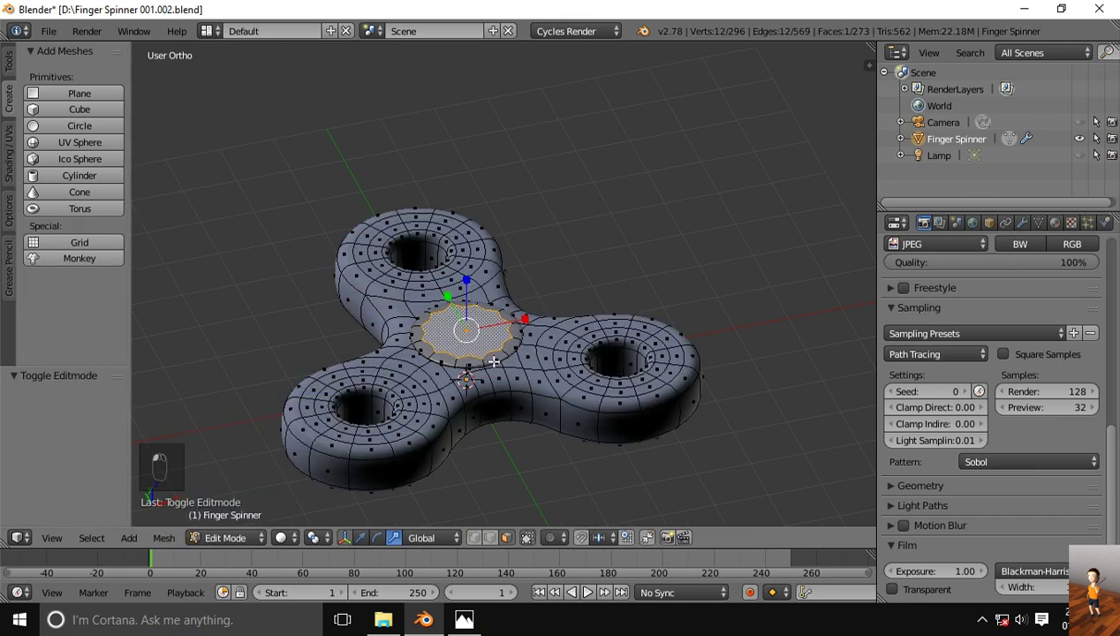
pyautogui.click(360, 536)
pyautogui.moveTo(468, 288); pyautogui.dragTo(470, 283)
pyautogui.moveTo(494, 389); pyautogui.dragTo(488, 316, button='middle')
pyautogui.moveTo(450, 387); pyautogui.dragTo(475, 349, button='middle')
pyautogui.moveTo(475, 303); pyautogui.dragTo(475, 308)
# - Return to Object Mode and apply smooth shading to the spinner
pyautogui.click(226, 537)
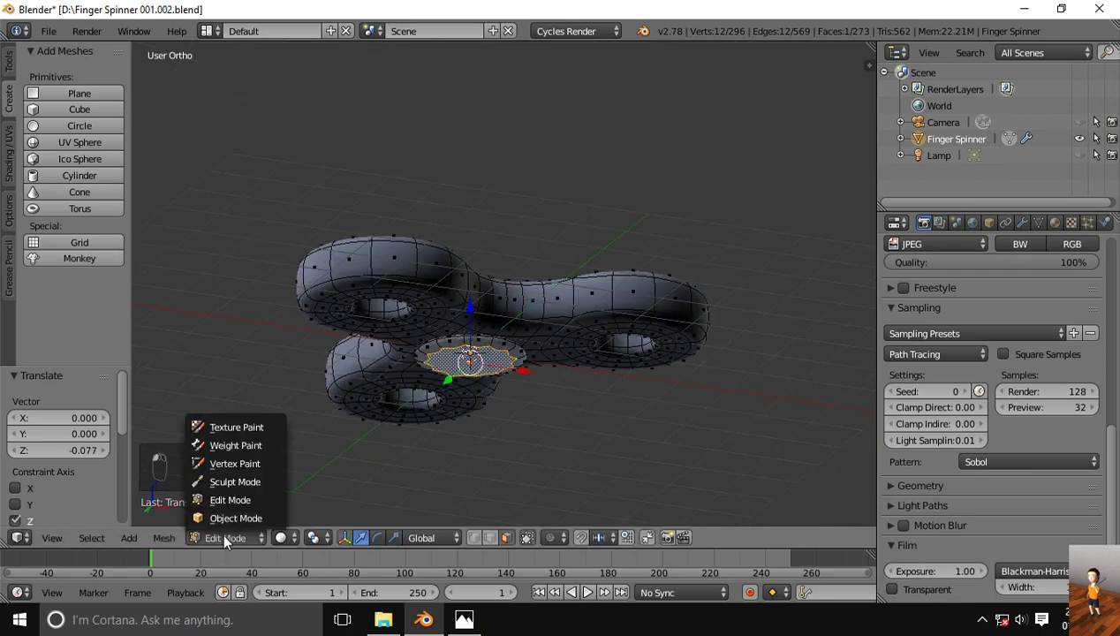
pyautogui.click(228, 515)
pyautogui.scroll(-2, 123, 179)
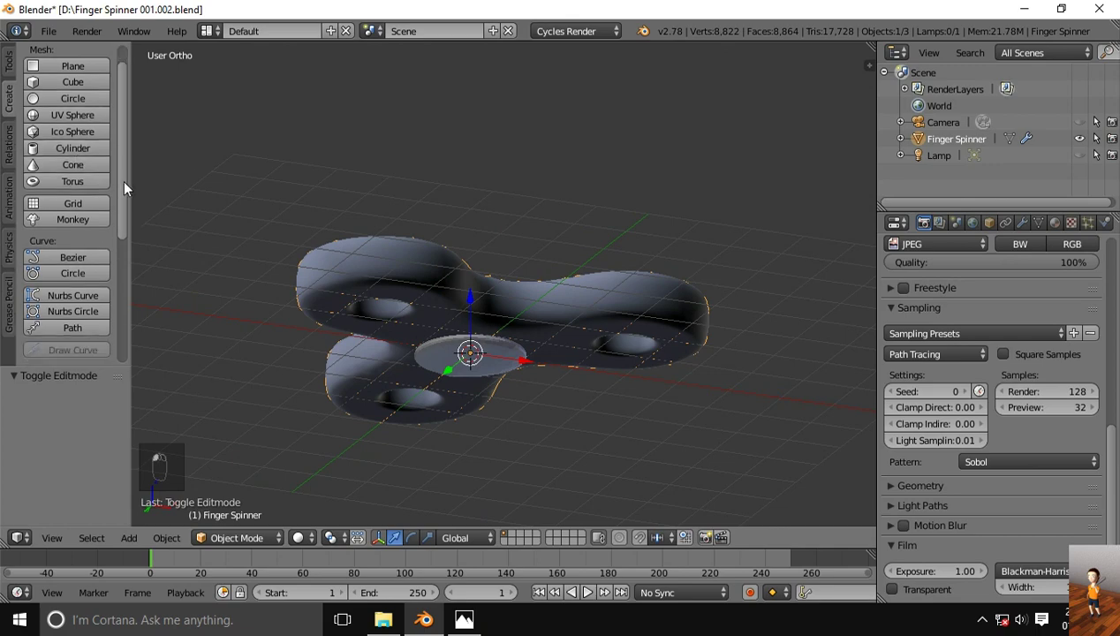
pyautogui.scroll(2, 44, 90)
pyautogui.click(10, 66)
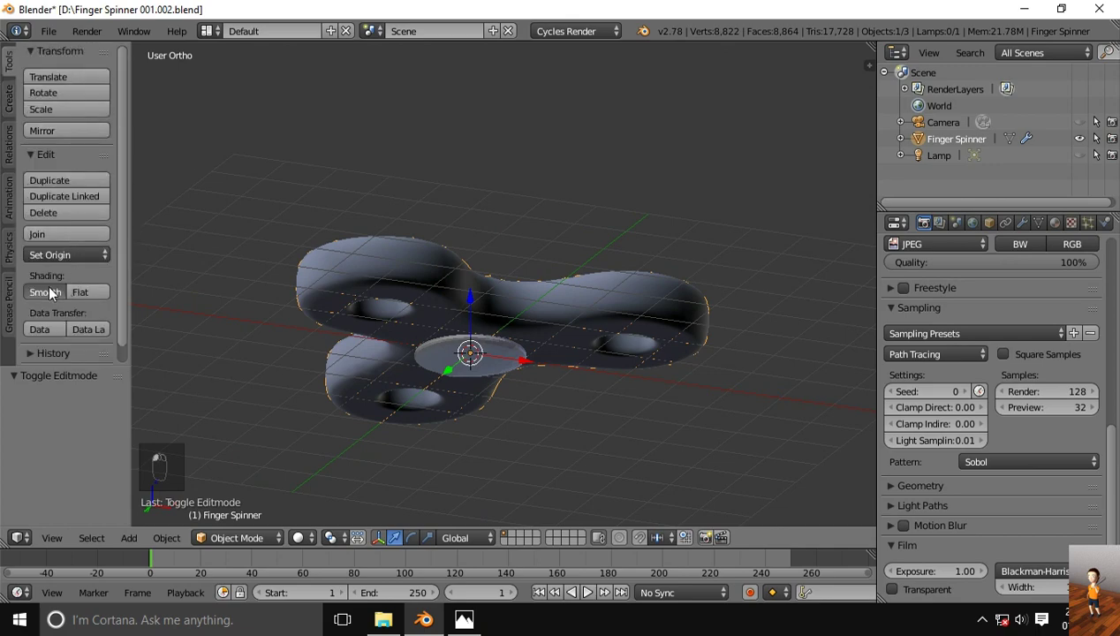
pyautogui.click(44, 292)
pyautogui.moveTo(434, 346); pyautogui.dragTo(462, 335, button='middle')
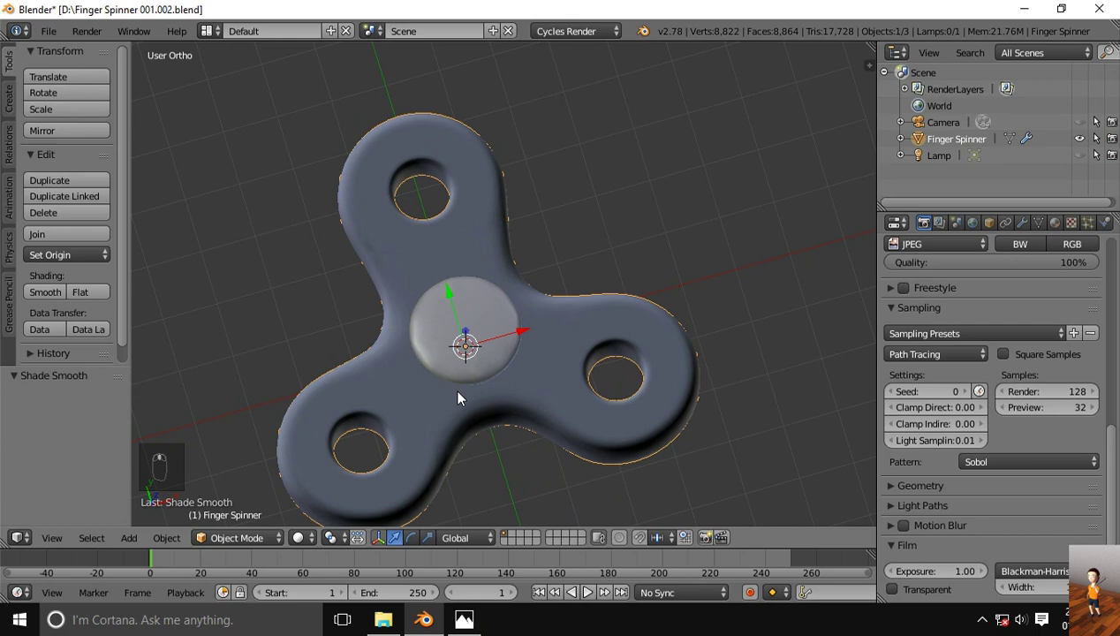
# - Create a new white material for the spinner and switch the viewport to Material shading
pyautogui.press('KP_7')
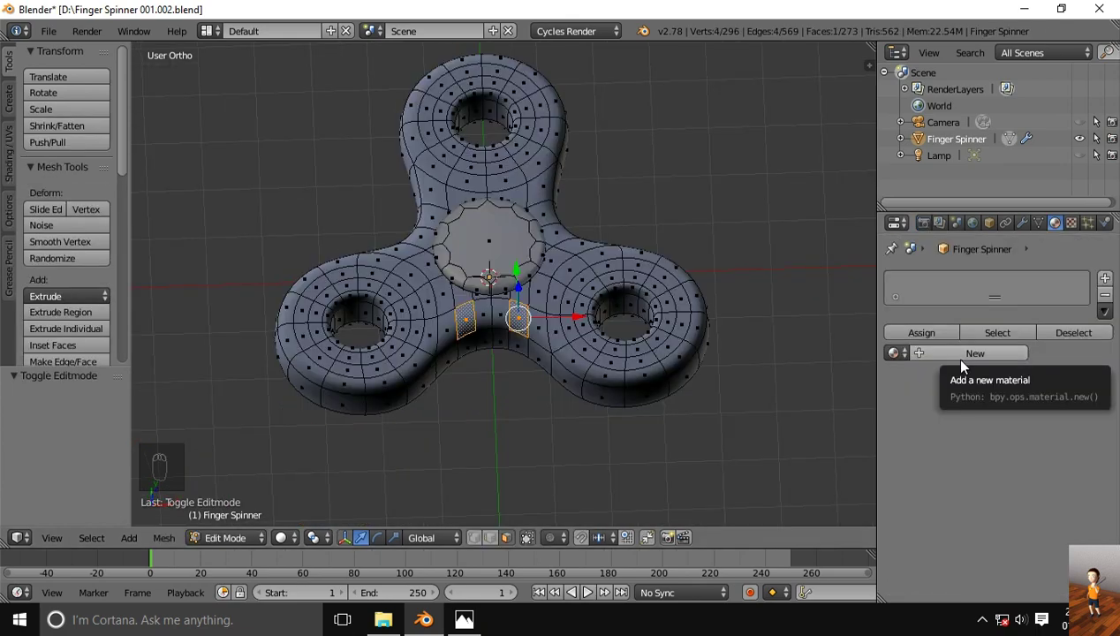
pyautogui.click(961, 356)
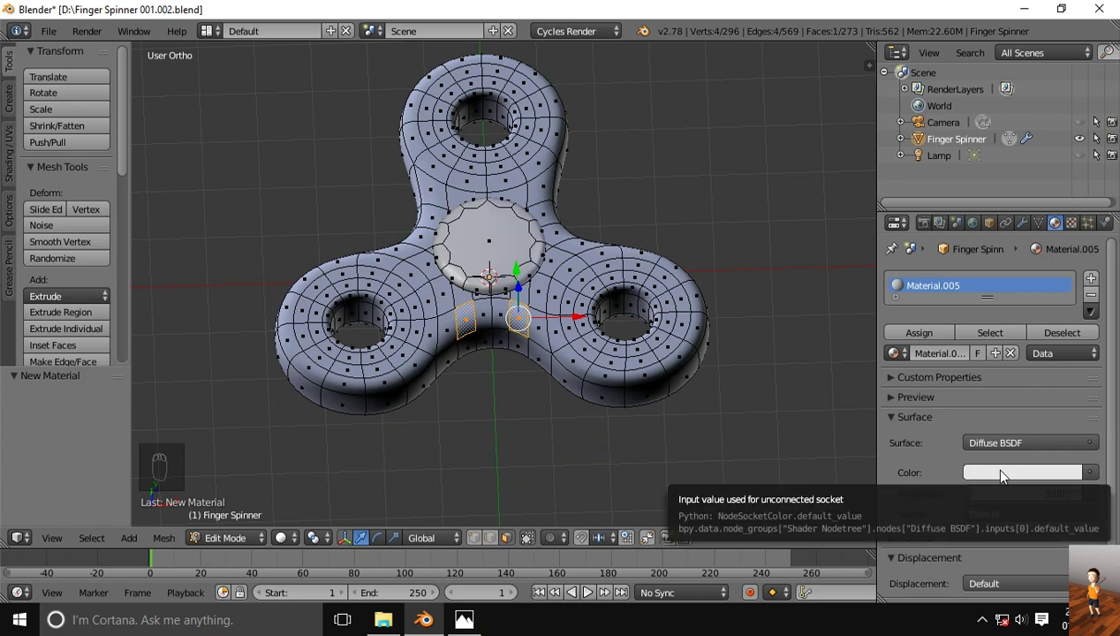
pyautogui.click(289, 539)
pyautogui.click(317, 442)
pyautogui.moveTo(580, 413)
pyautogui.mouseDown(button='middle')
pyautogui.moveTo(562, 395)
pyautogui.moveTo(592, 450)
pyautogui.mouseUp(button='middle')
# - Select the whole central hub and assign it a new black material in a second slot
pyautogui.rightClick(492, 316)
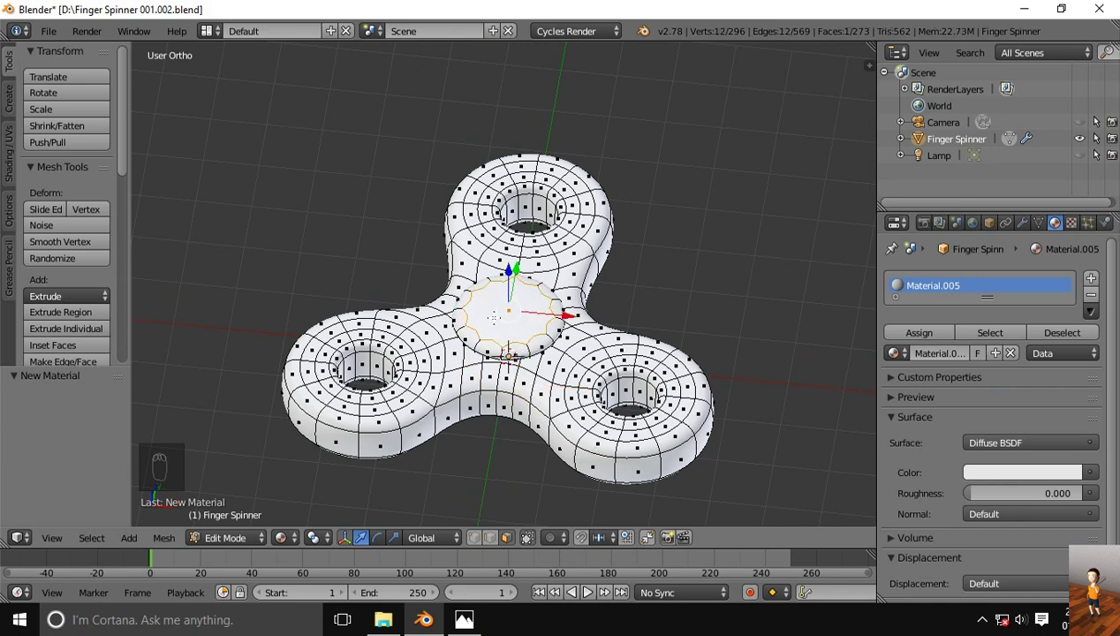
pyautogui.press('l')
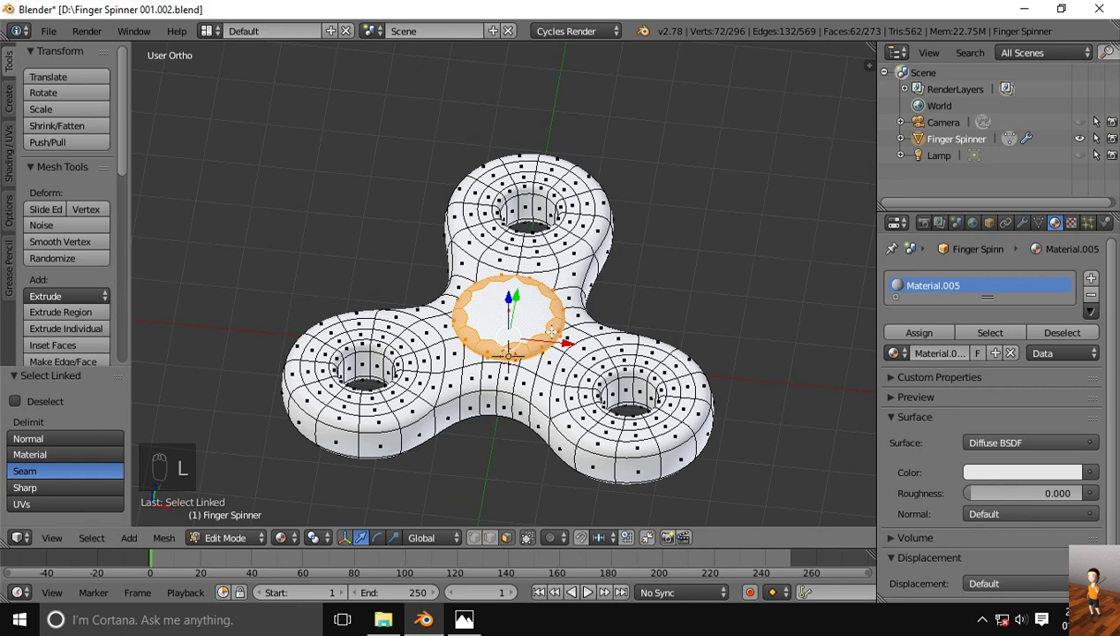
pyautogui.click(1090, 281)
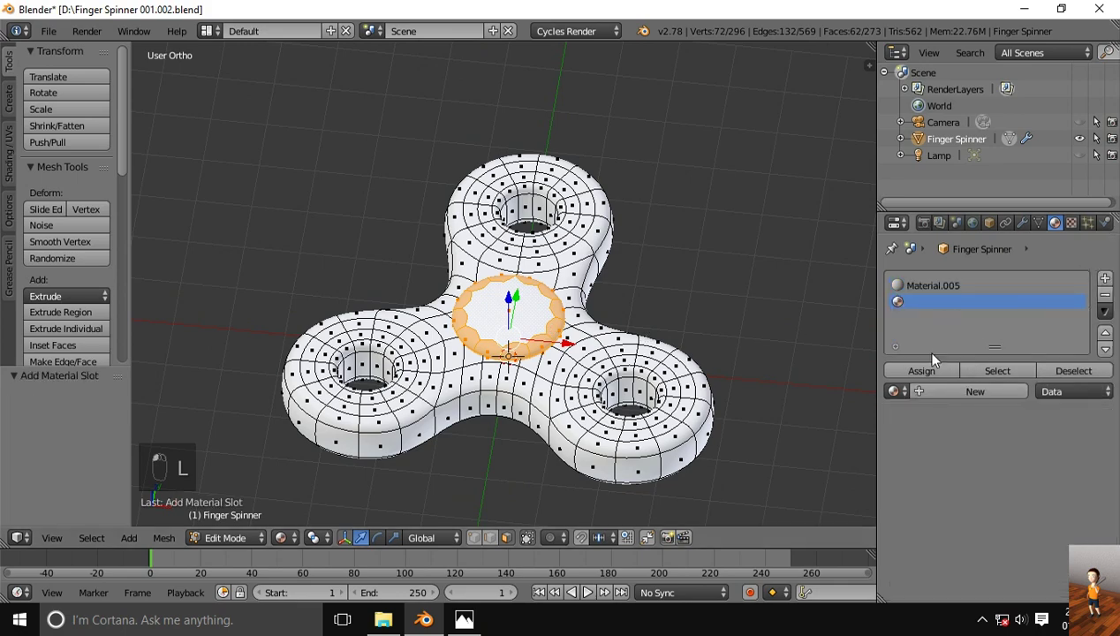
pyautogui.click(949, 388)
pyautogui.click(1016, 511)
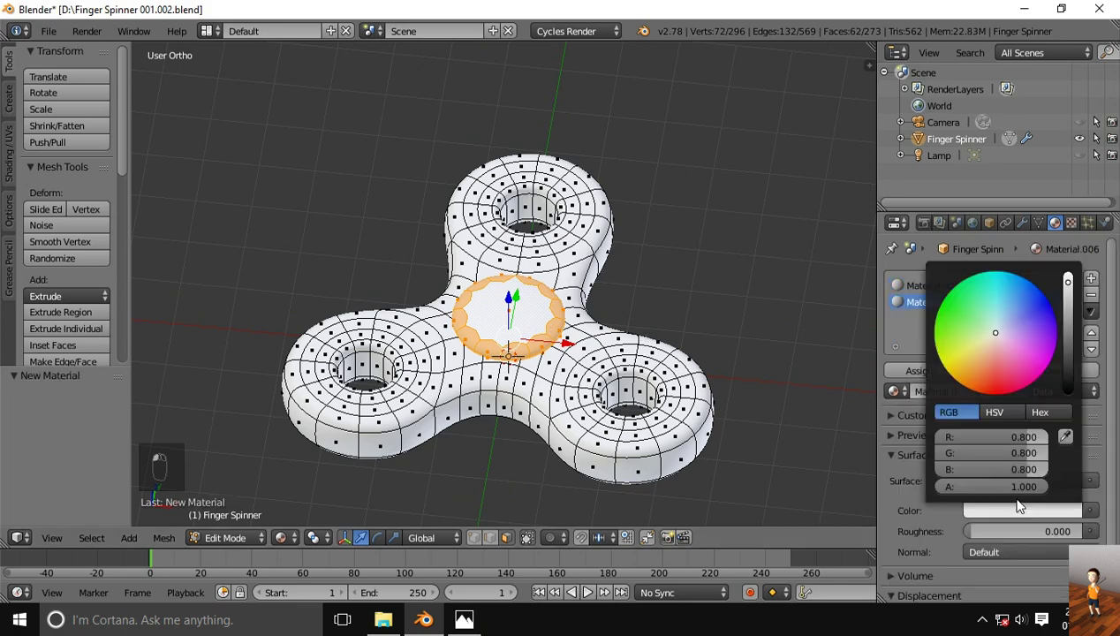
pyautogui.moveTo(1067, 284); pyautogui.dragTo(1064, 393)
pyautogui.click(919, 370)
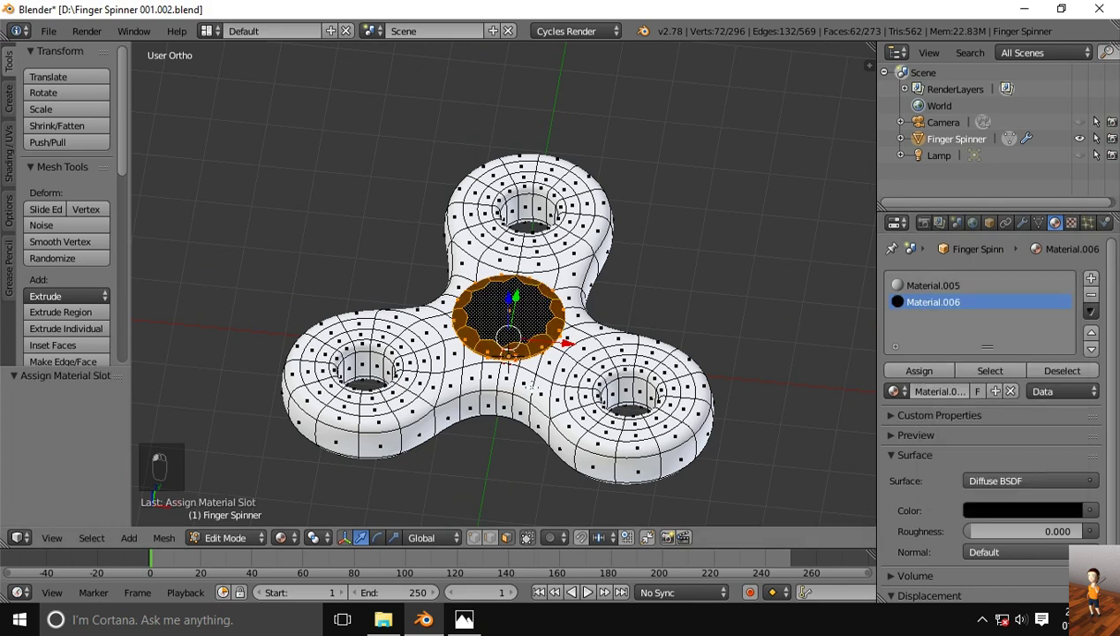
# - Select face rings around all three holes and assign them the black material
pyautogui.scroll(3, 638, 498)
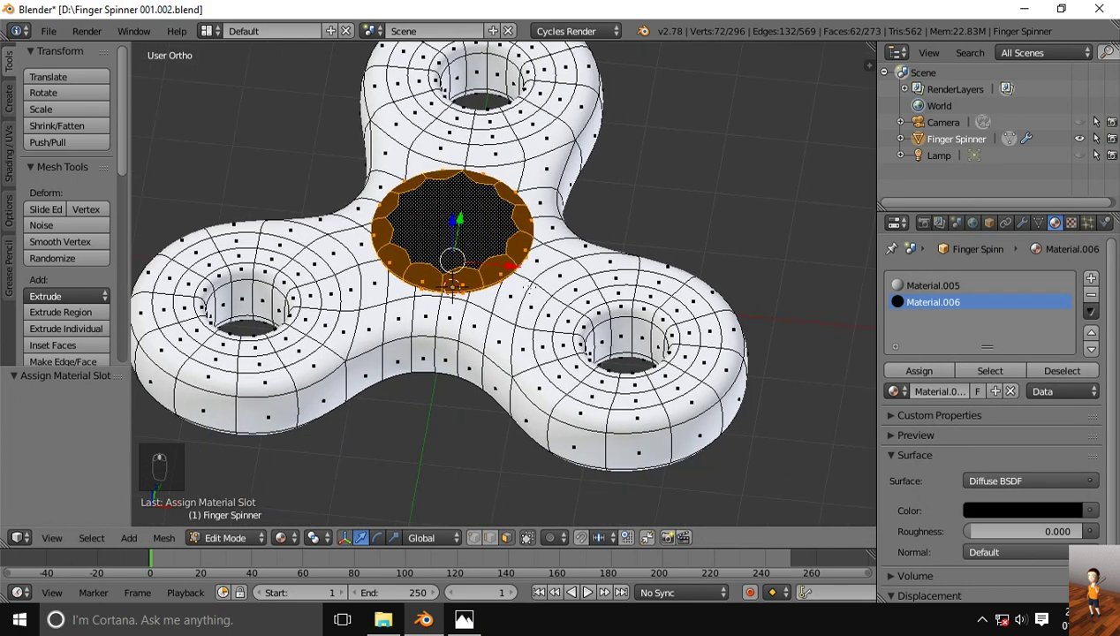
pyautogui.keyDown('alt'); pyautogui.rightClick(565, 351); pyautogui.keyUp('alt')
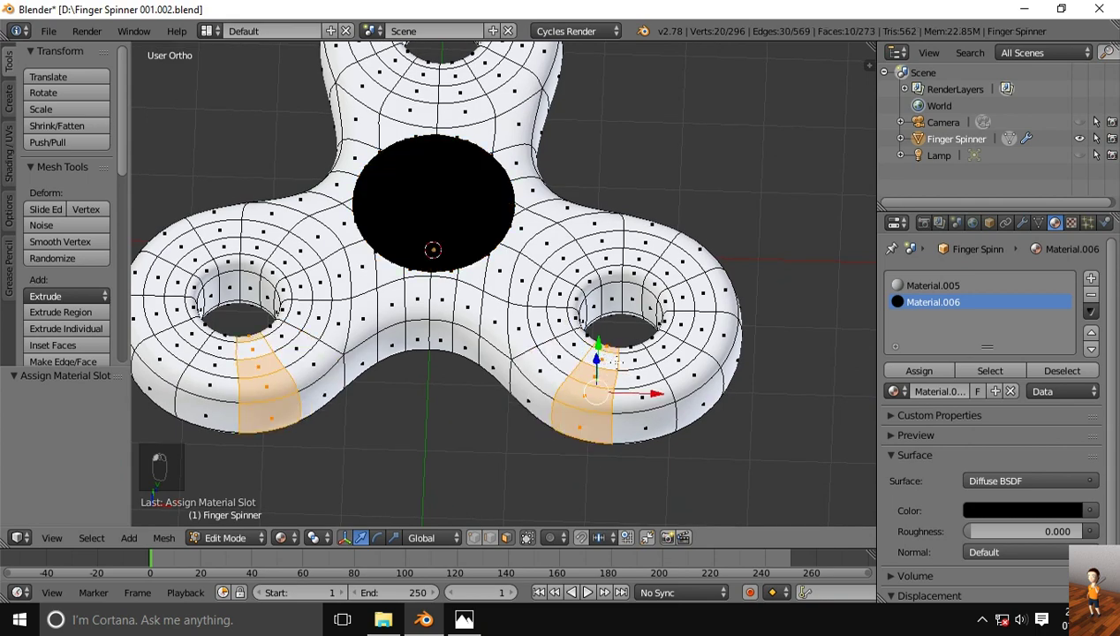
pyautogui.keyDown('alt'); pyautogui.rightClick(627, 360); pyautogui.keyUp('alt')
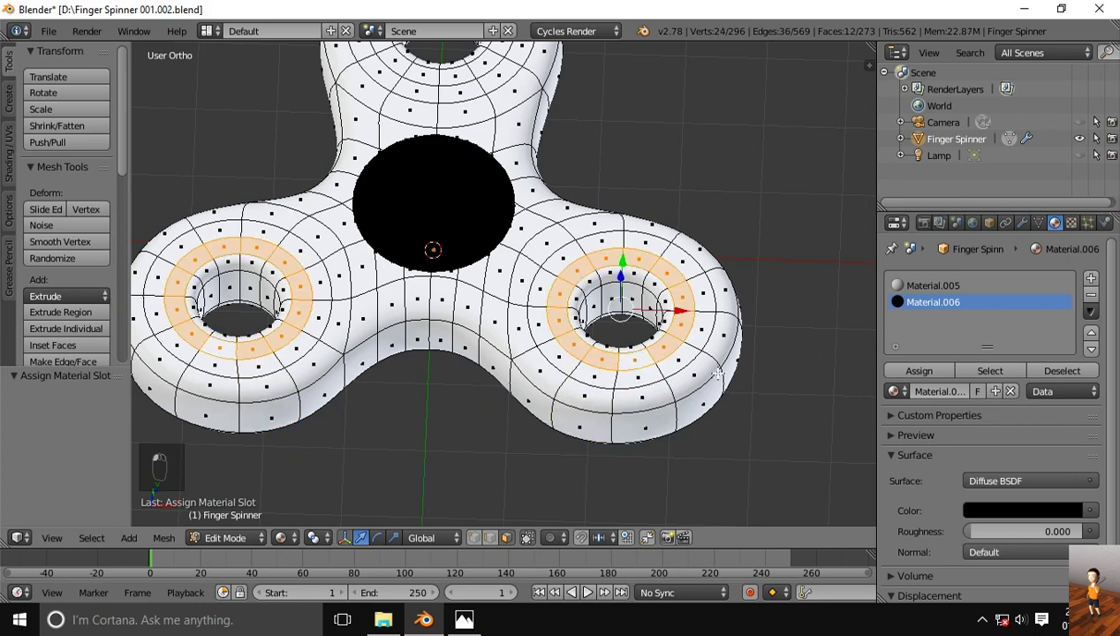
pyautogui.moveTo(643, 357); pyautogui.dragTo(618, 261, button='middle')
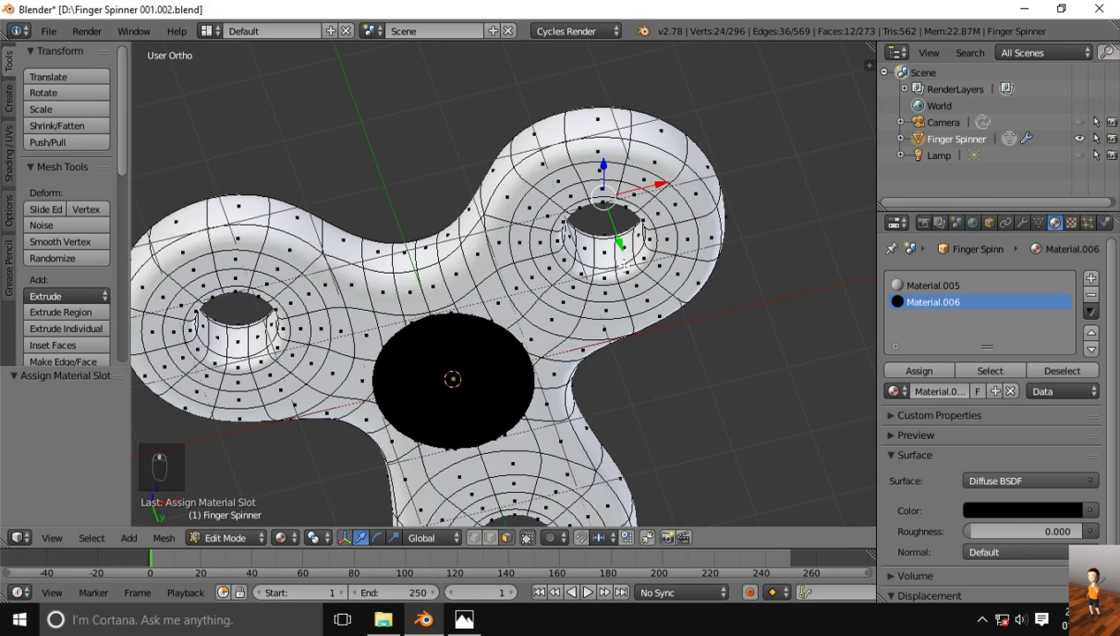
pyautogui.keyDown('alt'); pyautogui.keyDown('shift'); pyautogui.rightClick(655, 222); pyautogui.keyUp('shift'); pyautogui.keyUp('alt')
pyautogui.moveTo(660, 243); pyautogui.dragTo(552, 323, button='middle')
pyautogui.keyDown('alt'); pyautogui.keyDown('shift'); pyautogui.rightClick(521, 235); pyautogui.keyUp('shift'); pyautogui.keyUp('alt')
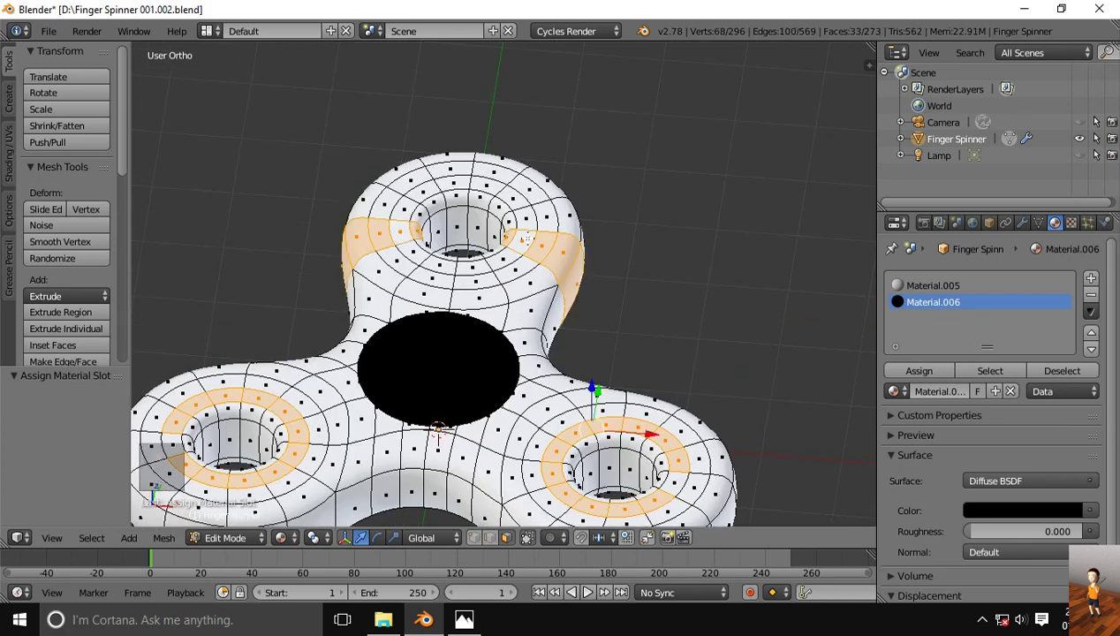
pyautogui.keyDown('alt'); pyautogui.keyDown('shift'); pyautogui.rightClick(521, 235); pyautogui.keyUp('shift'); pyautogui.keyUp('alt')
pyautogui.keyDown('alt'); pyautogui.keyDown('shift'); pyautogui.rightClick(522, 233); pyautogui.keyUp('shift'); pyautogui.keyUp('alt')
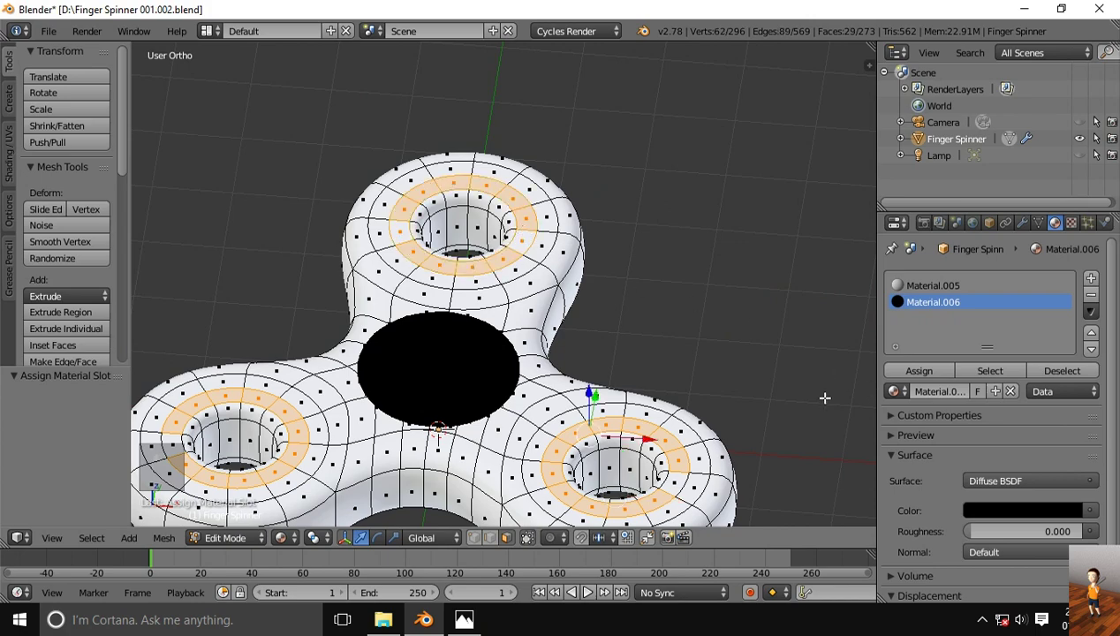
pyautogui.moveTo(604, 340); pyautogui.dragTo(565, 376, button='middle')
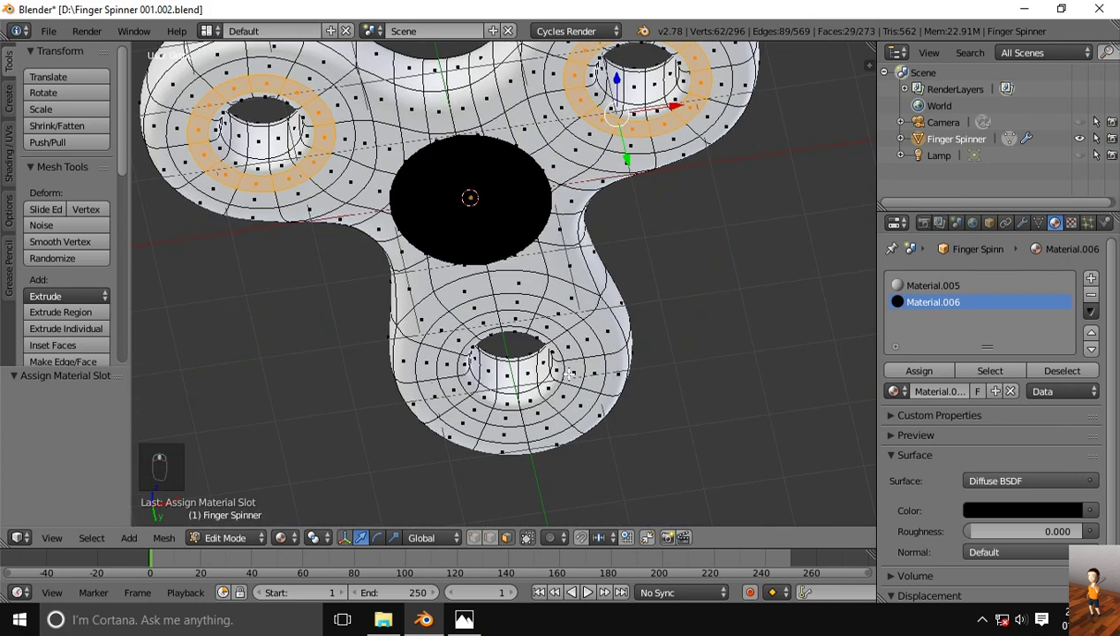
pyautogui.keyDown('alt'); pyautogui.keyDown('shift'); pyautogui.rightClick(574, 354); pyautogui.keyUp('shift'); pyautogui.keyUp('alt')
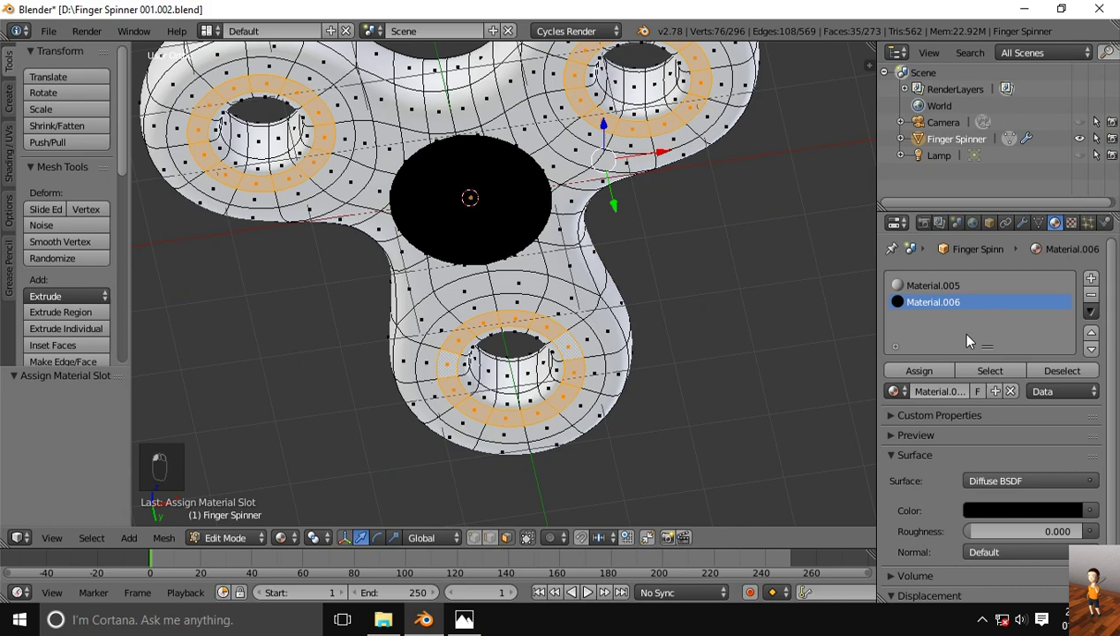
pyautogui.click(923, 370)
# - Select a small face patch beside the rings and make Material.006 the active slot
pyautogui.moveTo(717, 370); pyautogui.dragTo(583, 433, button='middle')
pyautogui.scroll(-2, 553, 336)
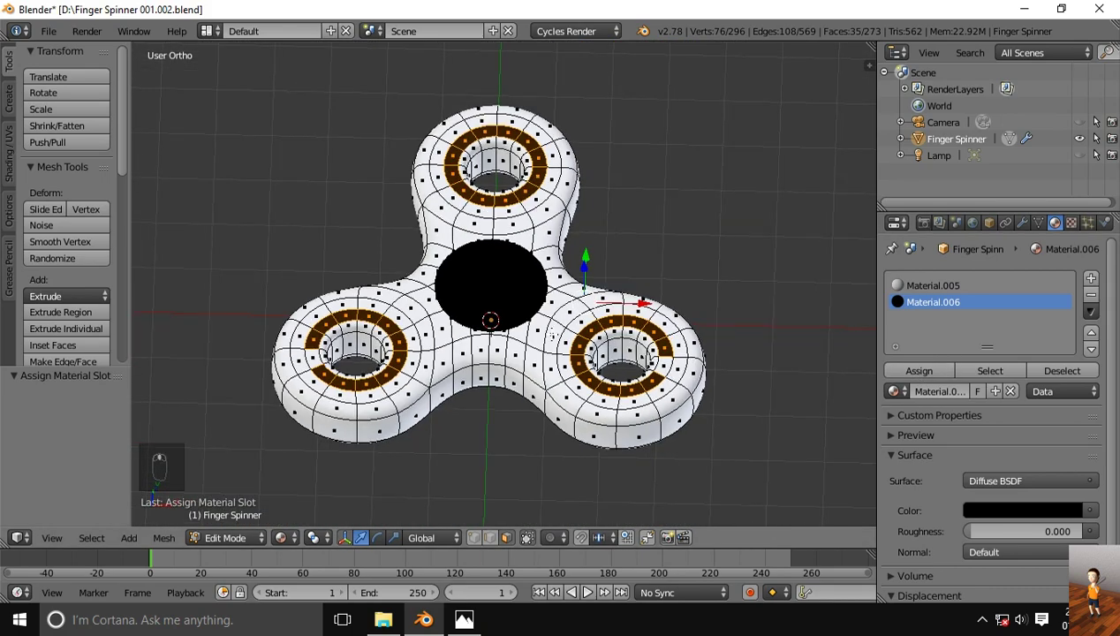
pyautogui.moveTo(552, 333); pyautogui.dragTo(549, 349, button='middle')
pyautogui.rightClick(311, 375)
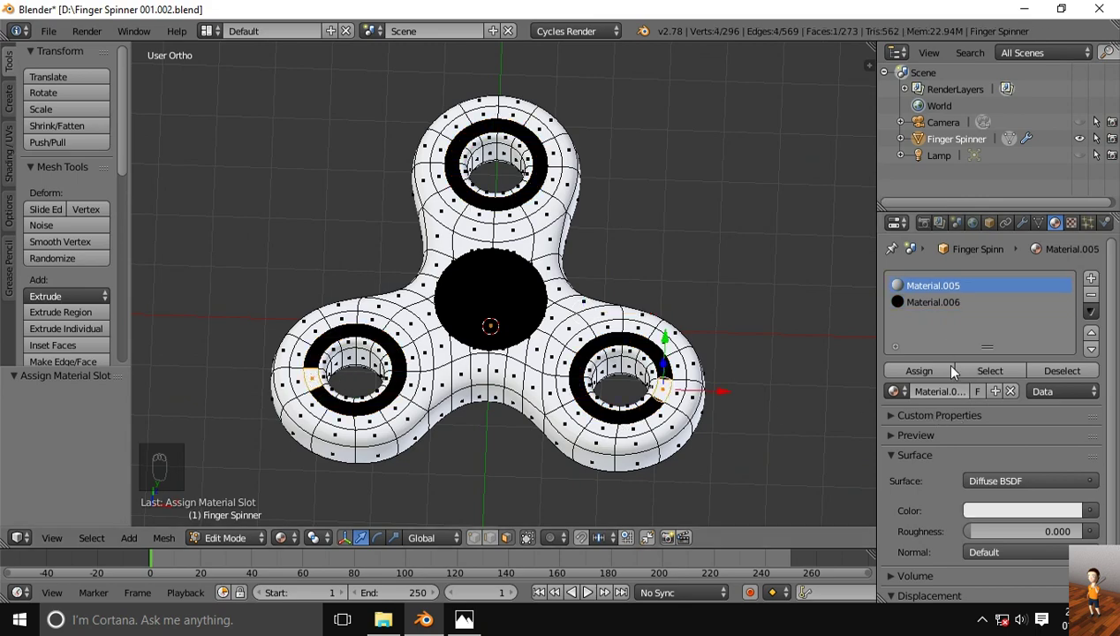
pyautogui.click(918, 302)
# - Assign black Material.006 to the selected ring faces and return to Object Mode
pyautogui.click(901, 370)
pyautogui.press('Tab')
pyautogui.moveTo(618, 424); pyautogui.dragTo(589, 442, button='middle')
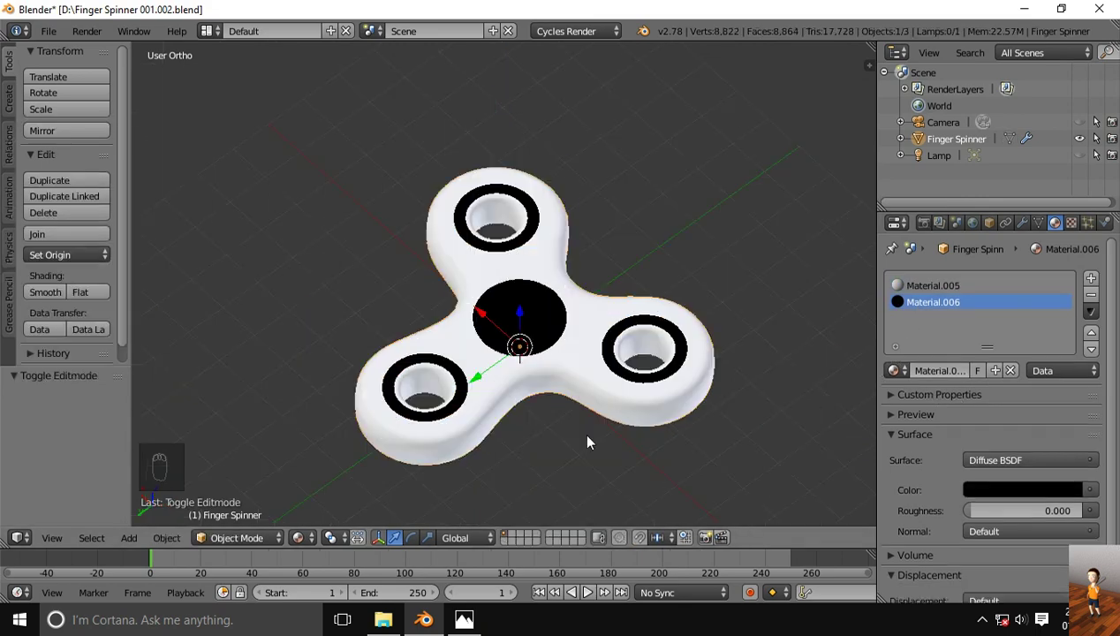